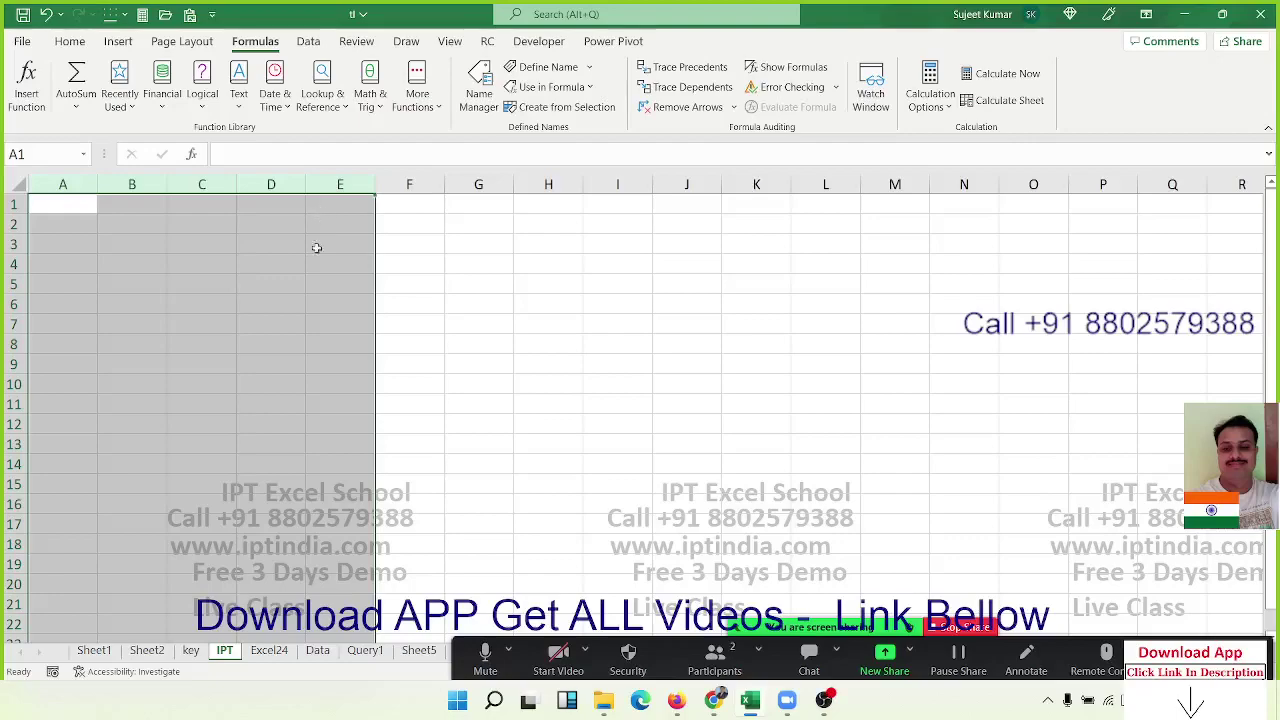
Type the heading 'MIS' into cell B2 on the IPT sheet.
click(260, 264)
click(106, 226)
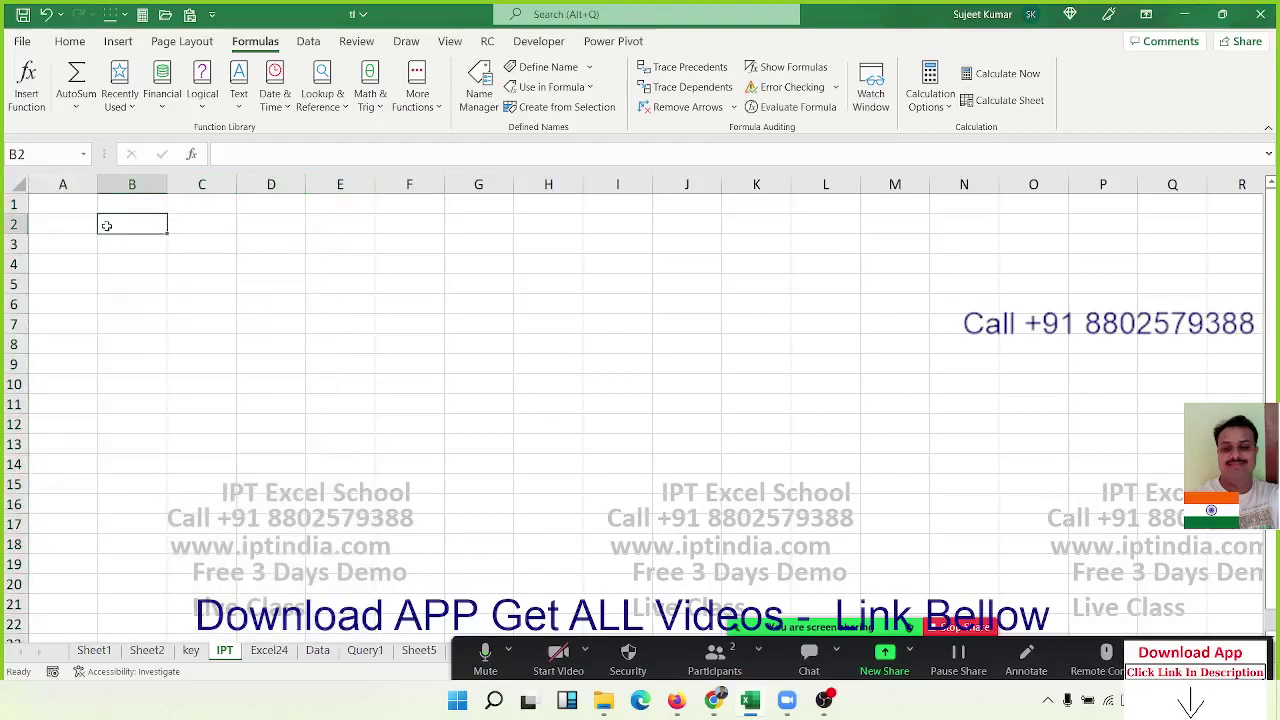
text(MIS)
key(Return)
key(Right)
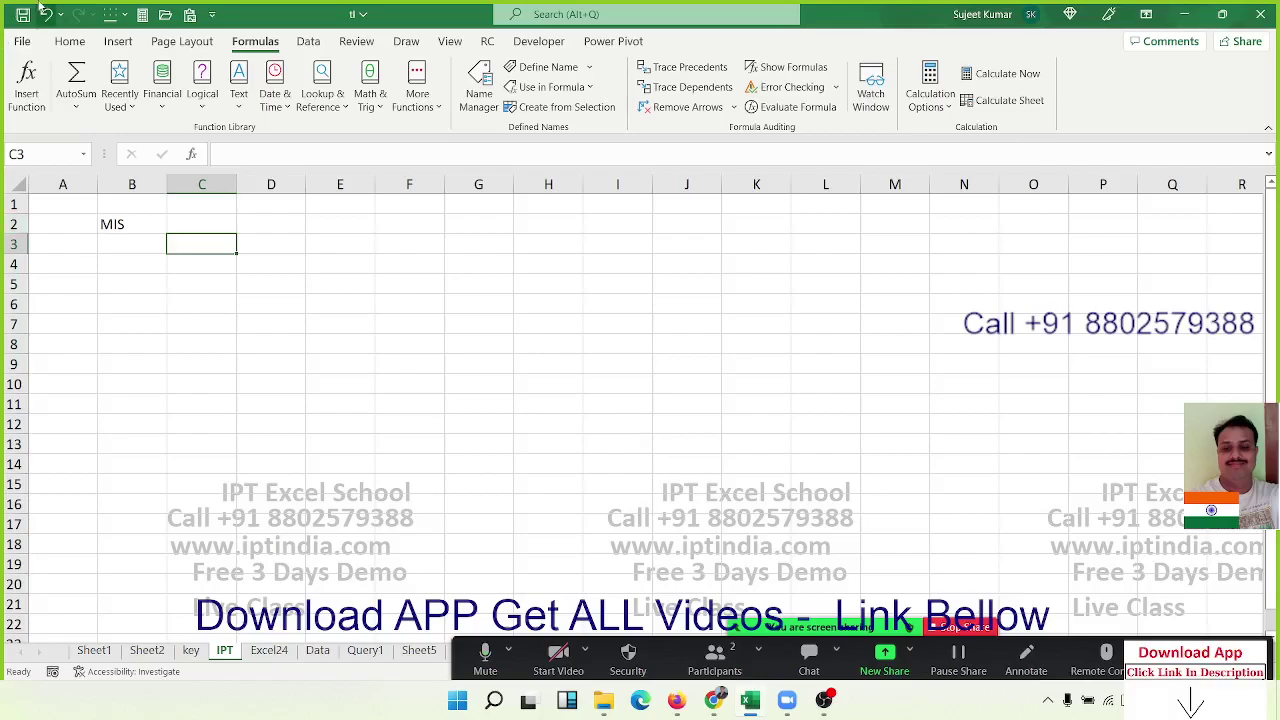
Open the DA-Sales workbook from the pinned workbooks list in File > Open.
click(34, 43)
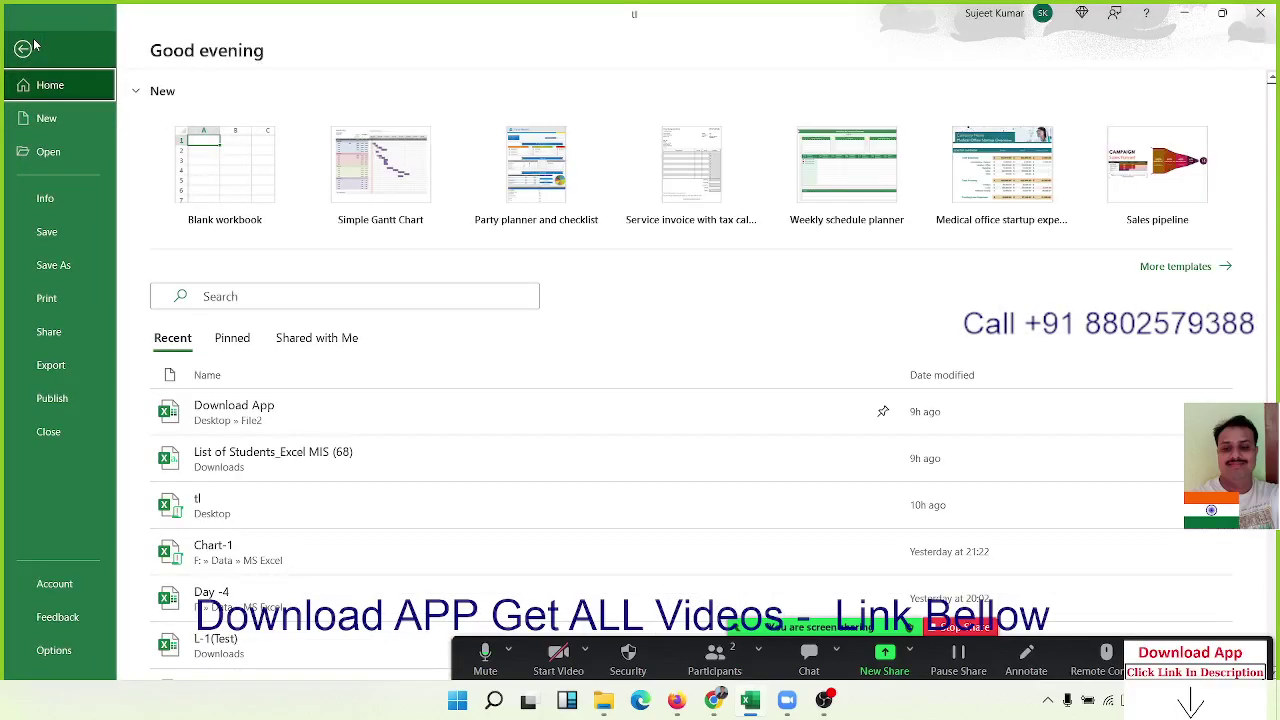
scroll(395, 410, down, 2)
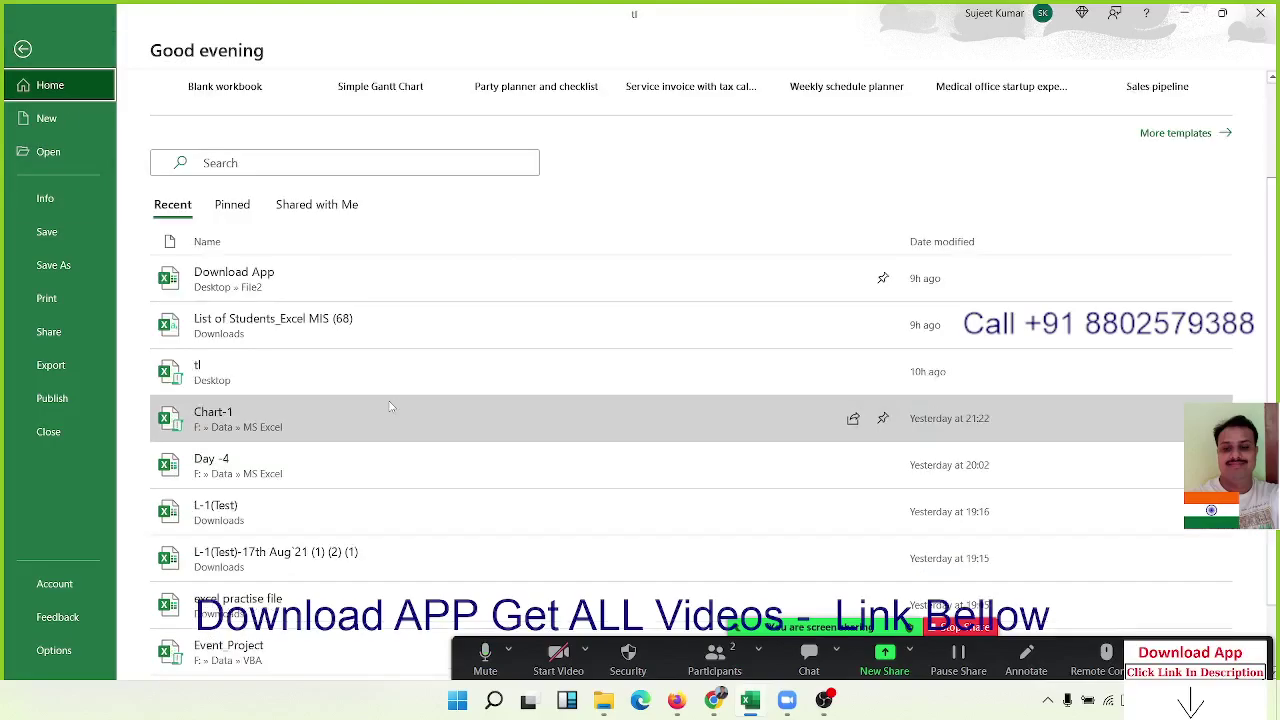
scroll(384, 476, down, 1)
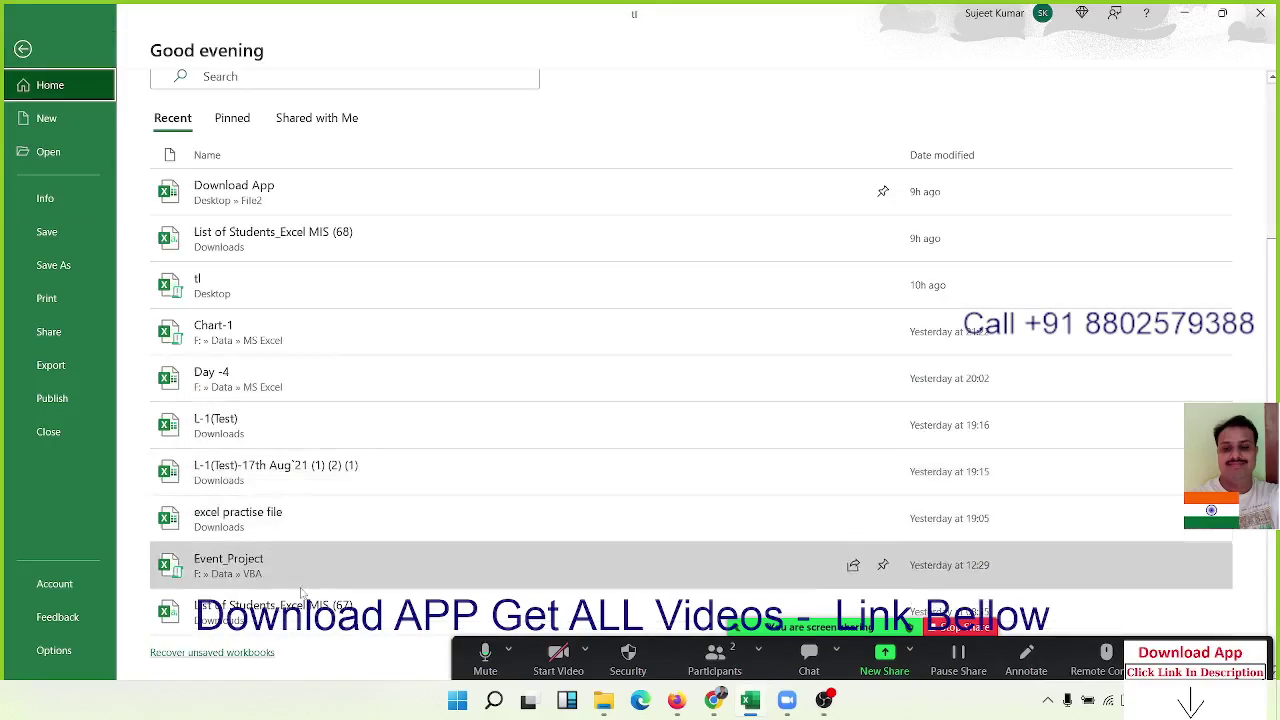
click(48, 152)
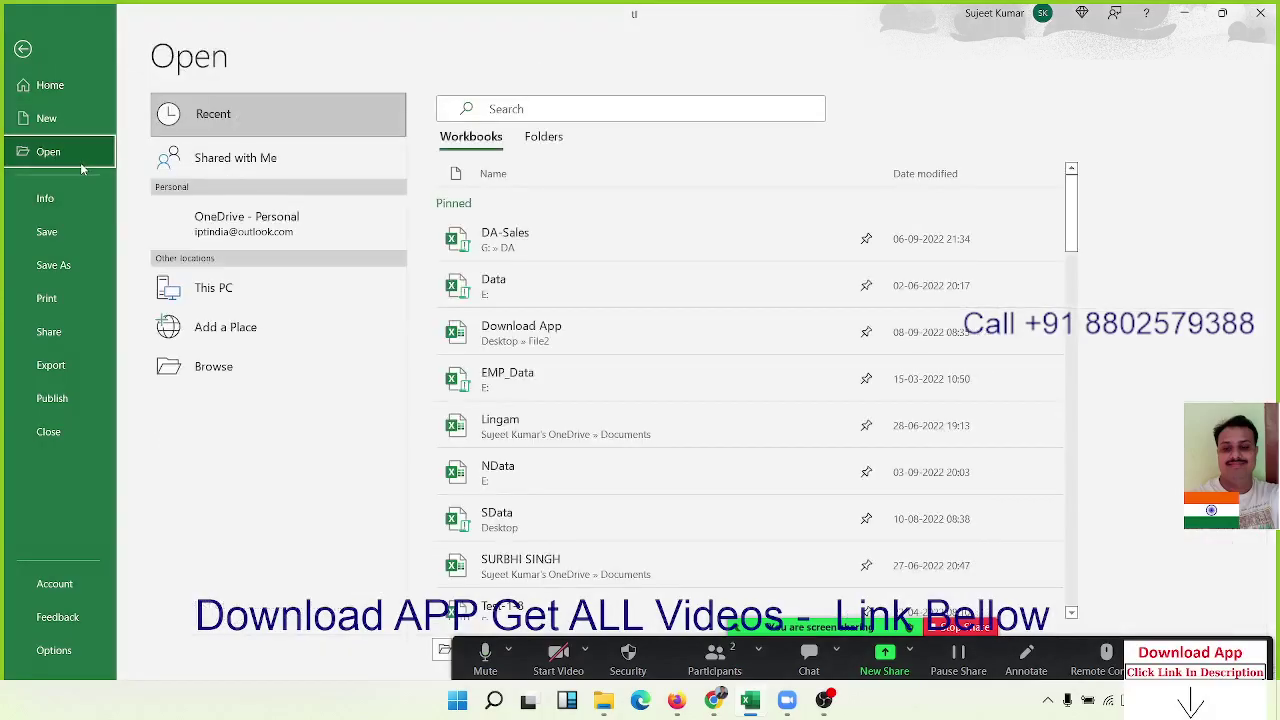
click(583, 254)
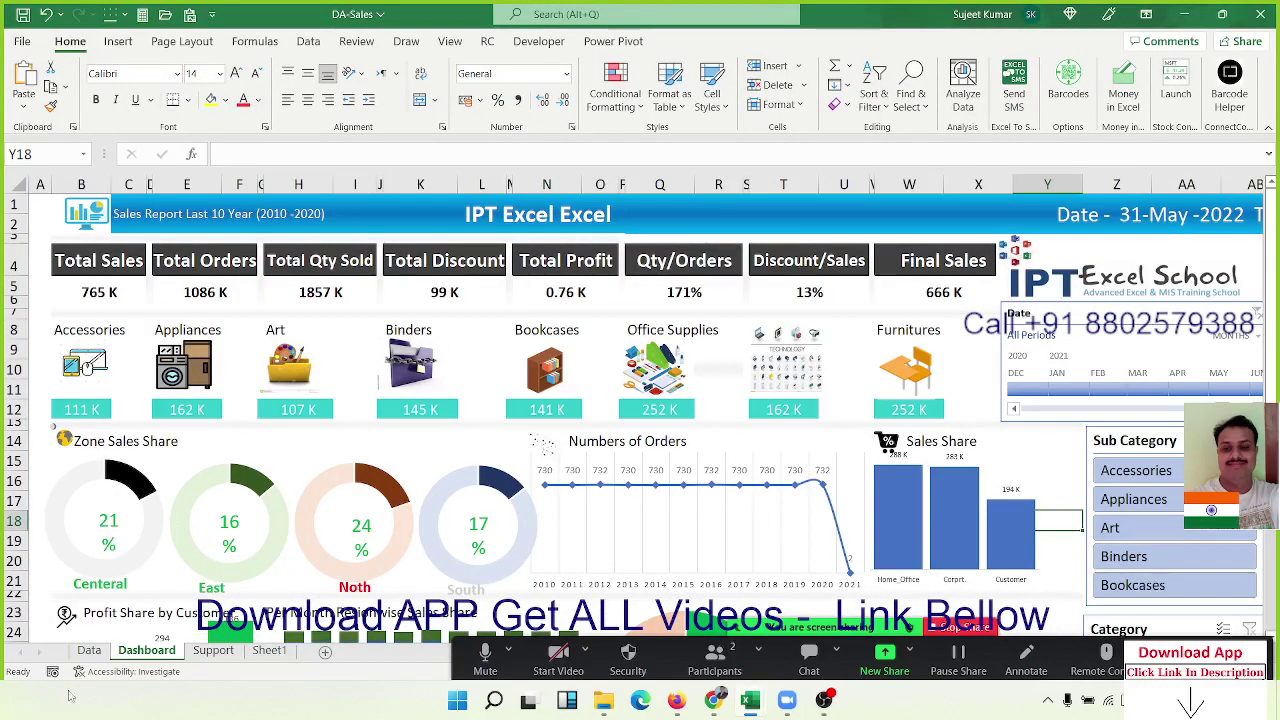
click(89, 651)
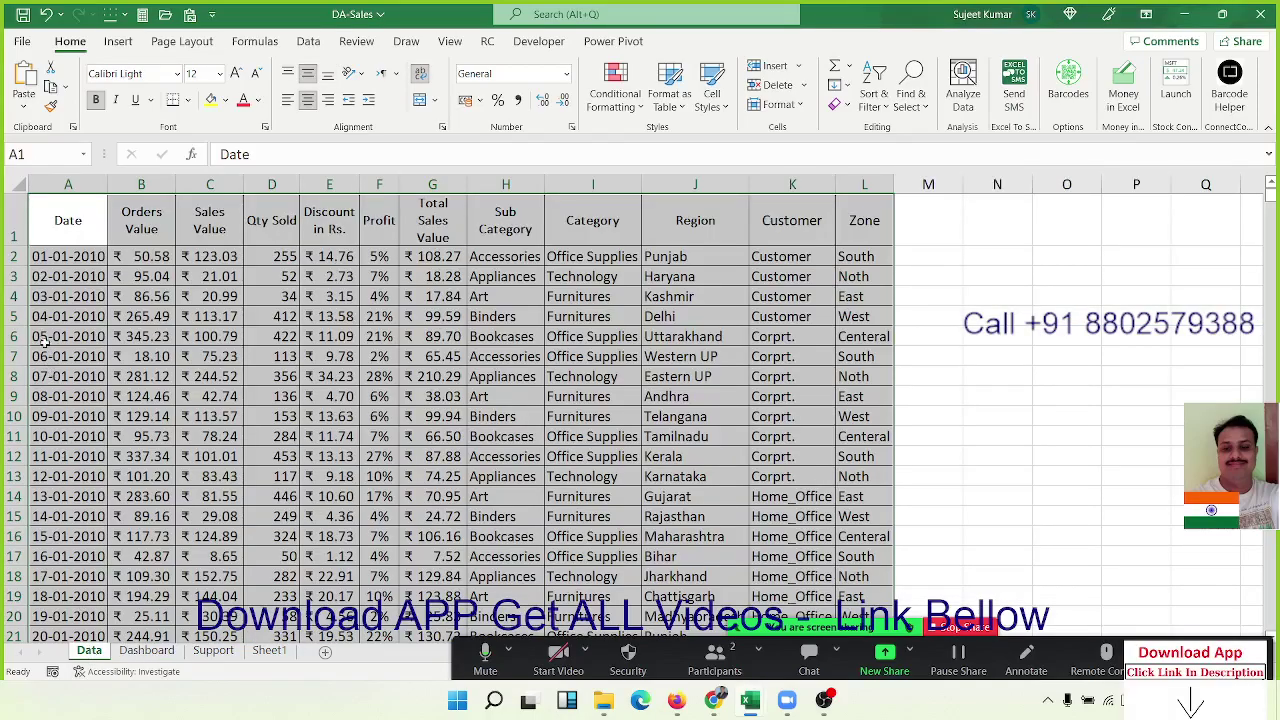
mouse_move(60, 224)
mouse_down()
mouse_move(875, 505)
mouse_move(880, 566)
mouse_up()
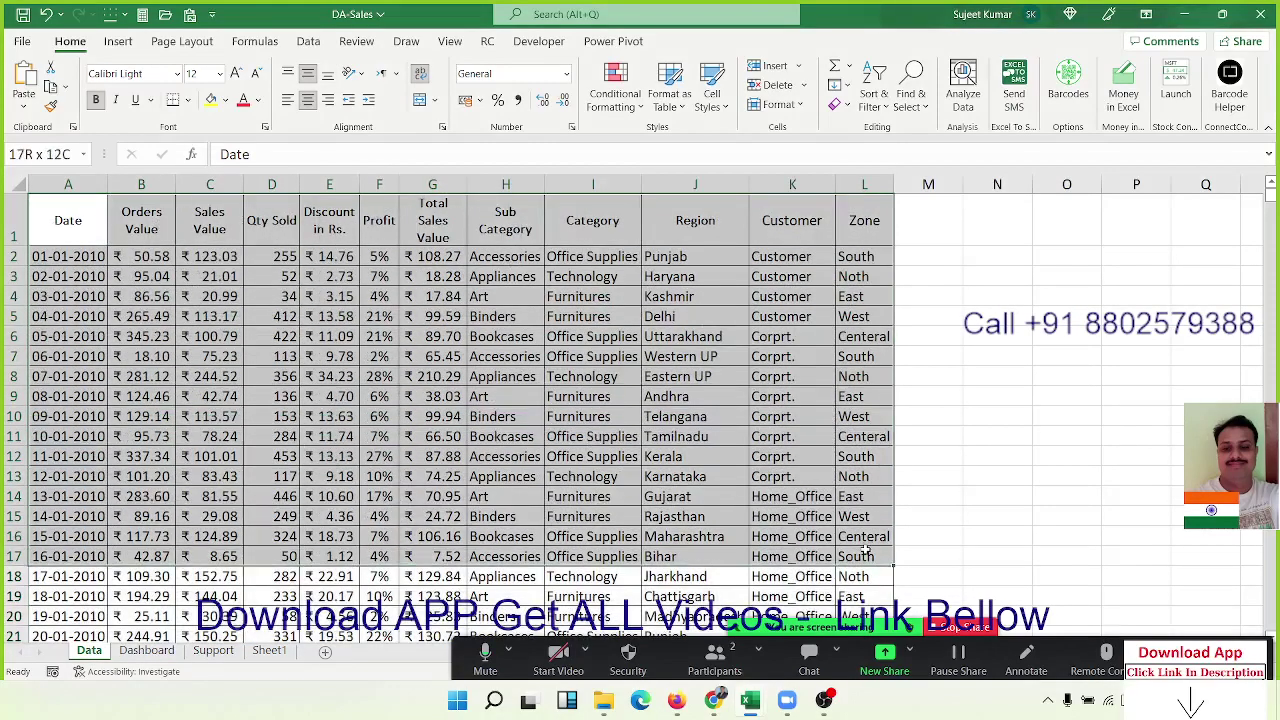
click(147, 651)
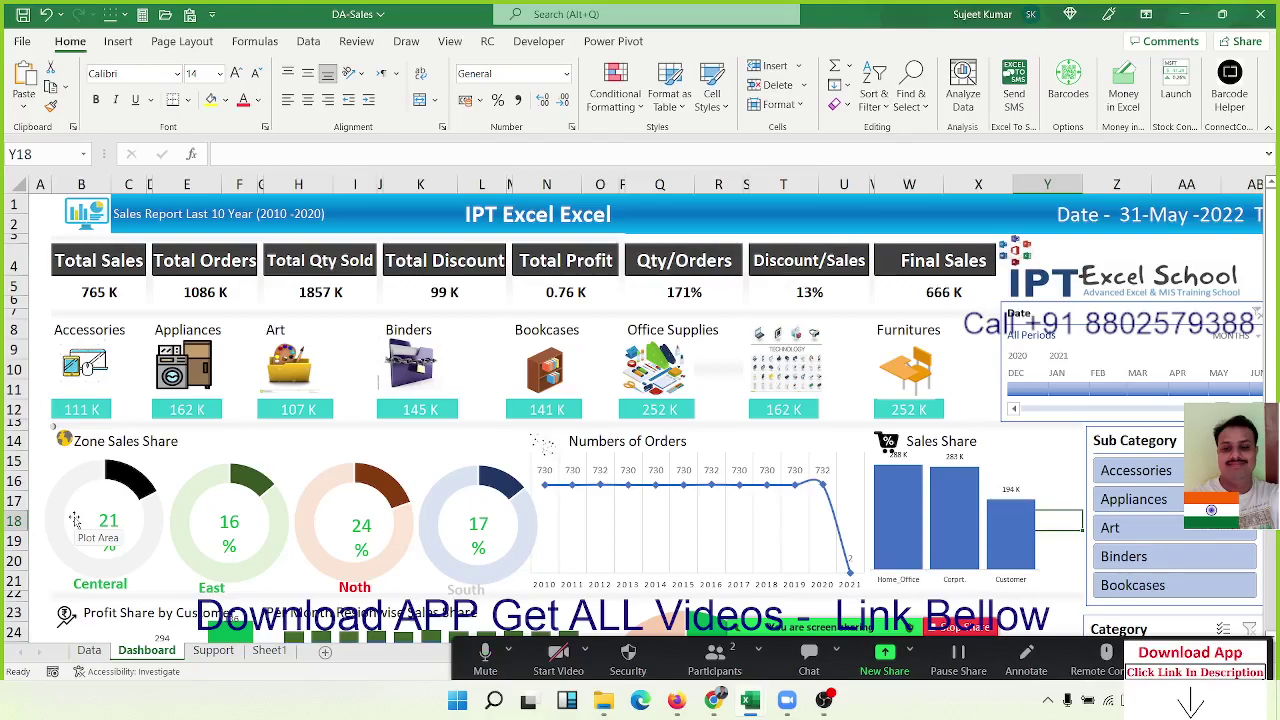
click(128, 292)
click(184, 292)
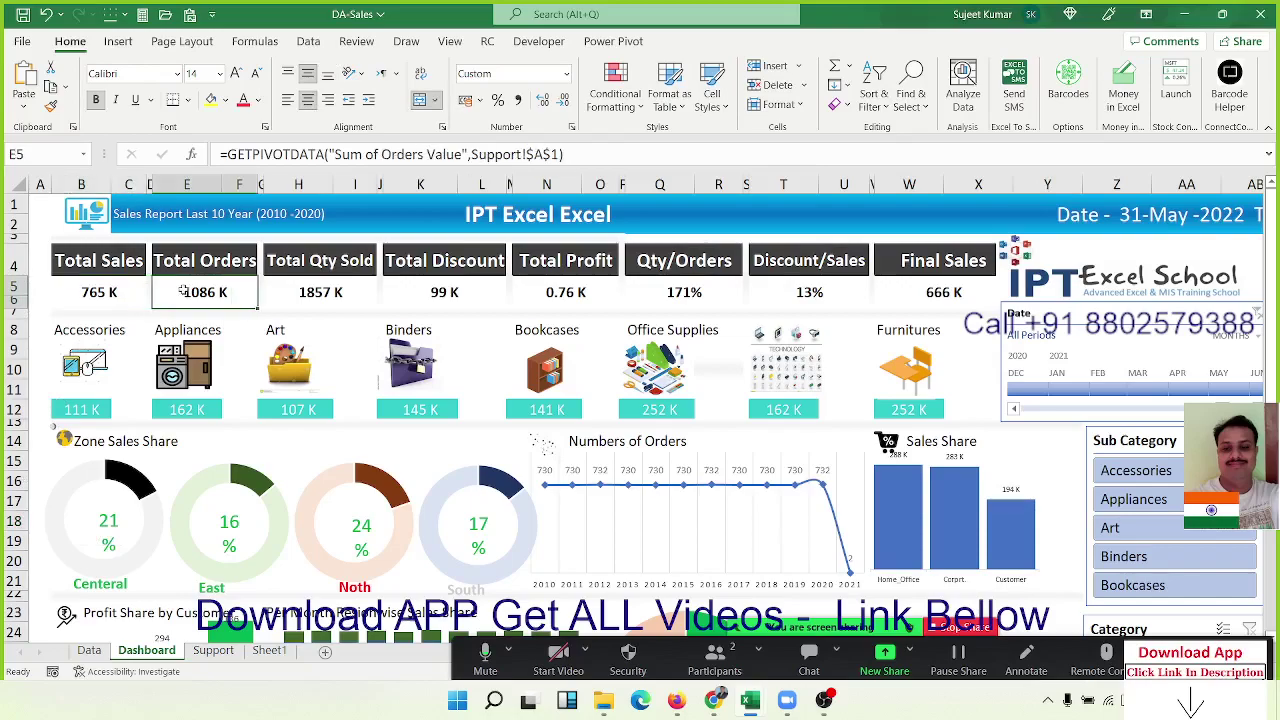
click(289, 294)
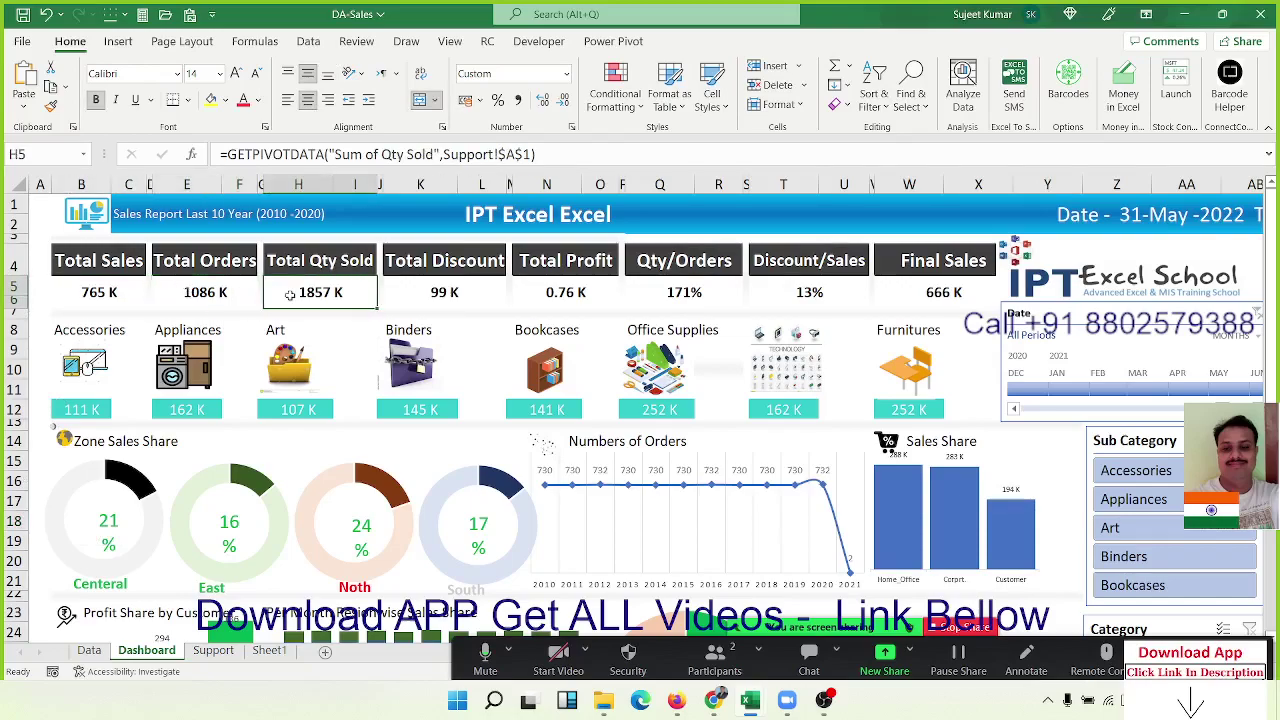
click(214, 297)
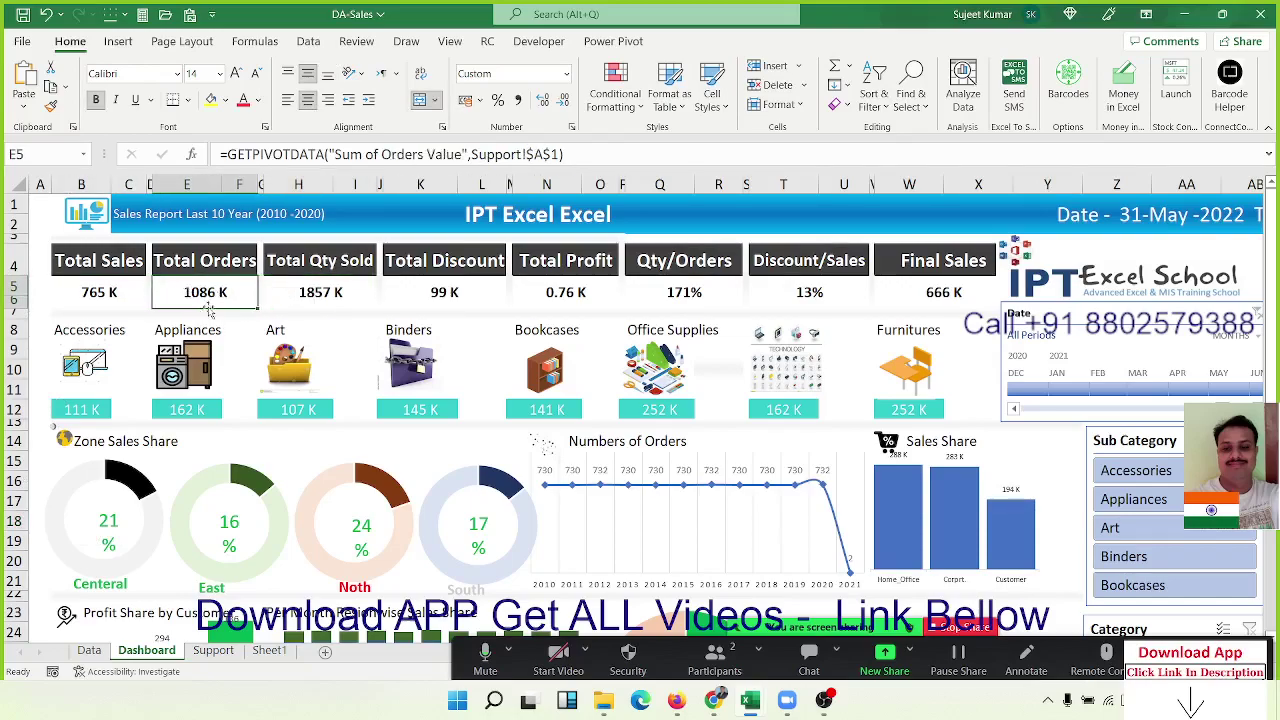
click(107, 300)
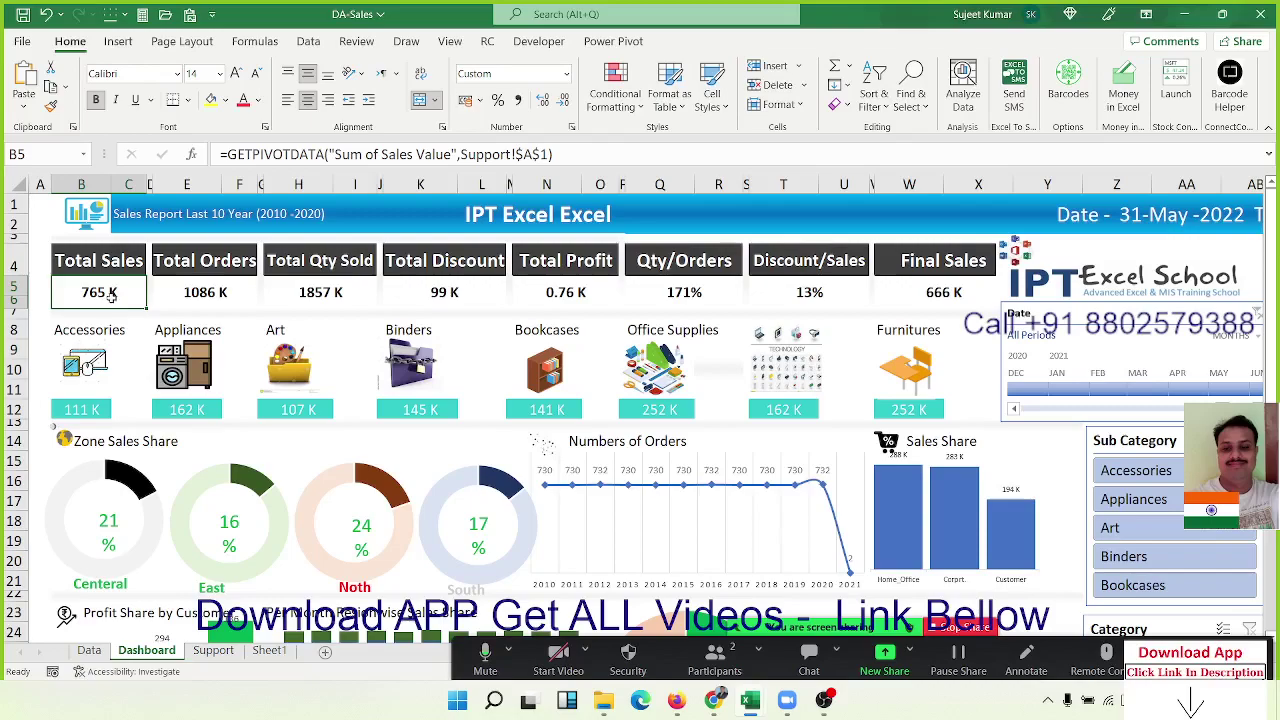
drag(109, 301, 196, 297)
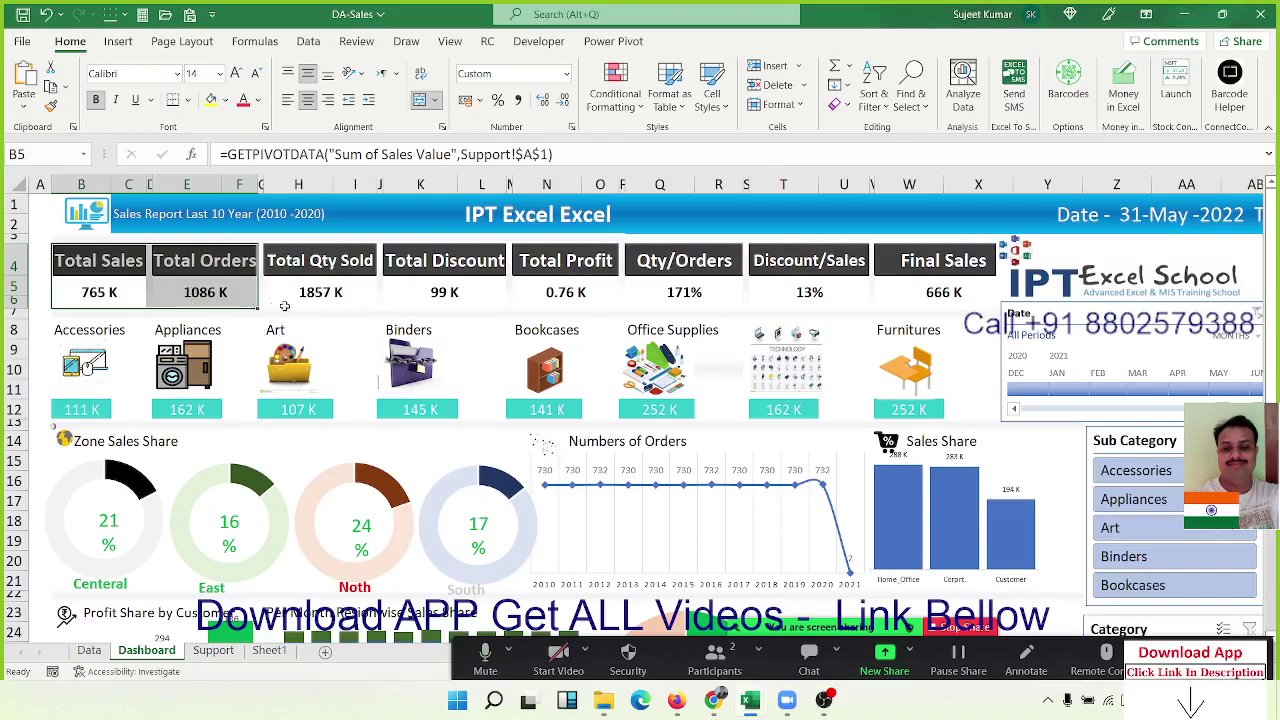
click(318, 293)
click(423, 297)
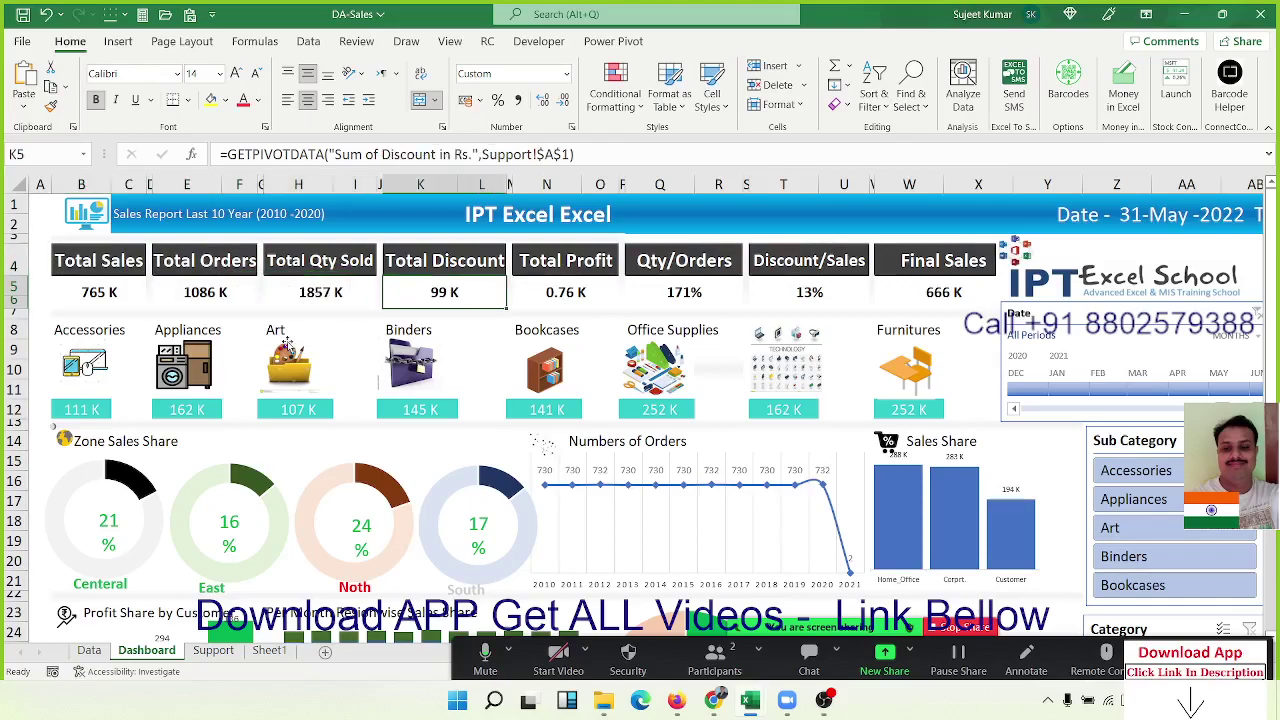
click(546, 292)
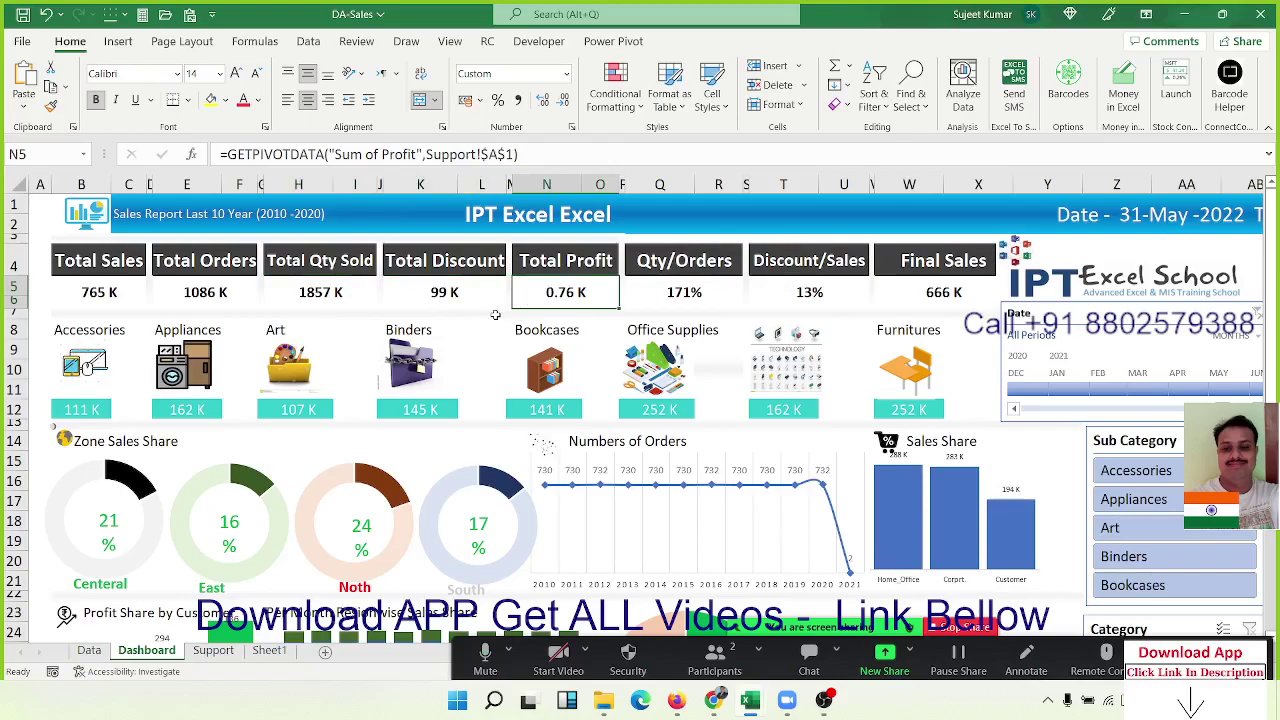
click(685, 295)
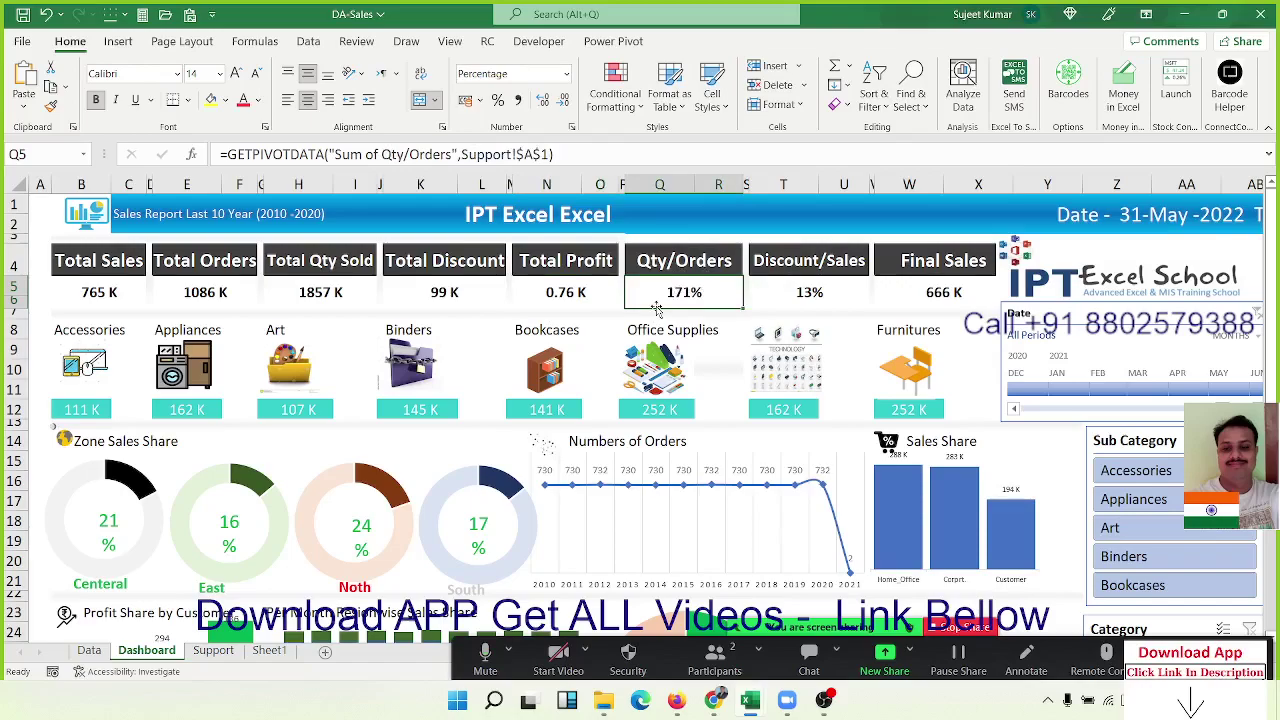
click(780, 303)
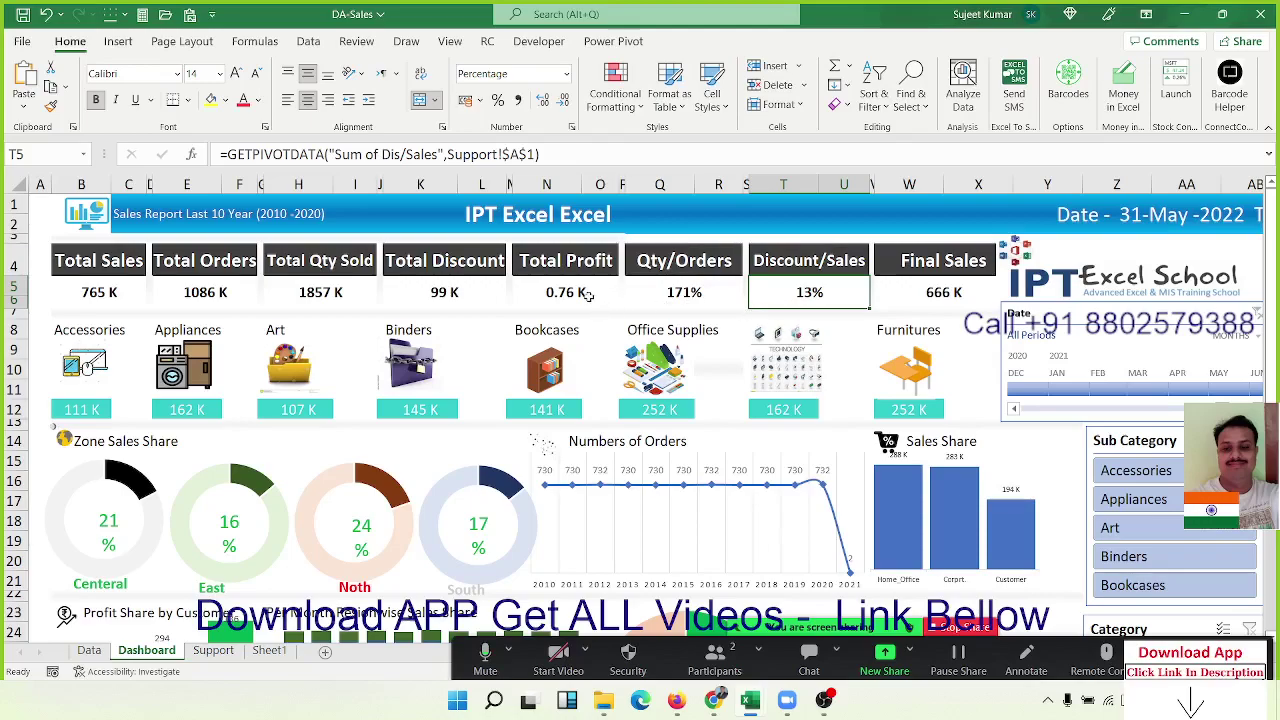
click(588, 295)
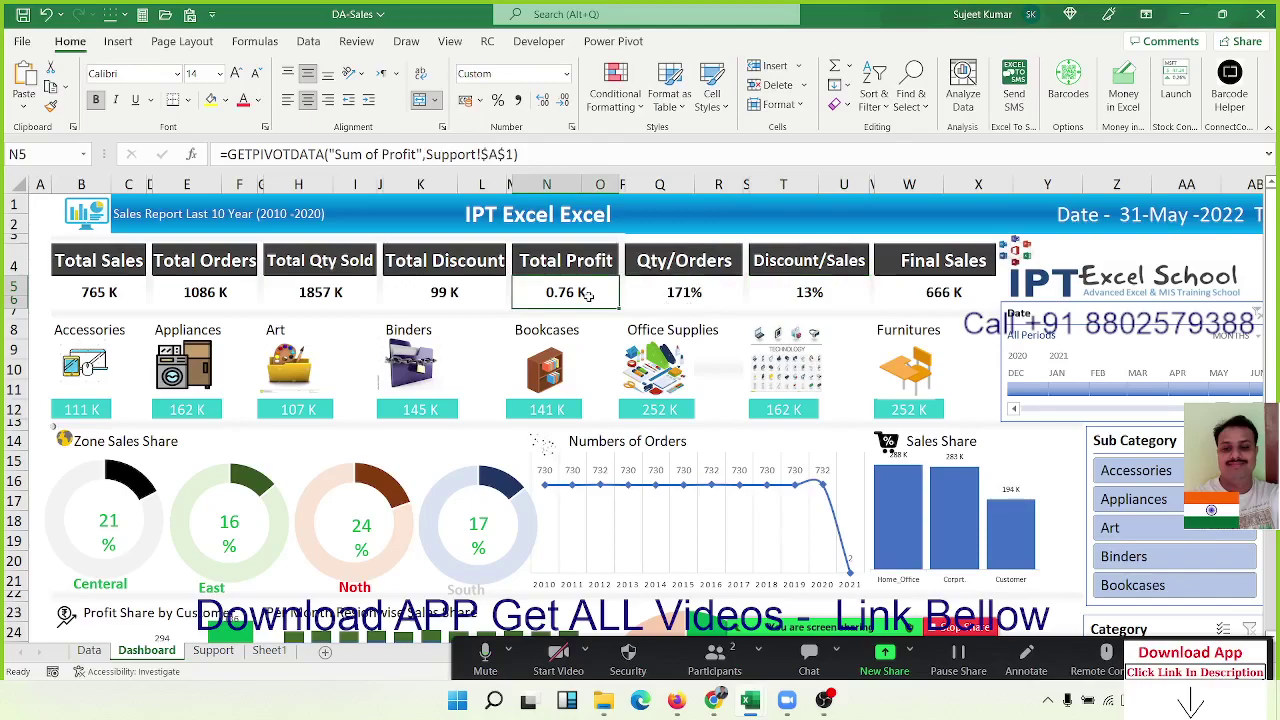
click(777, 292)
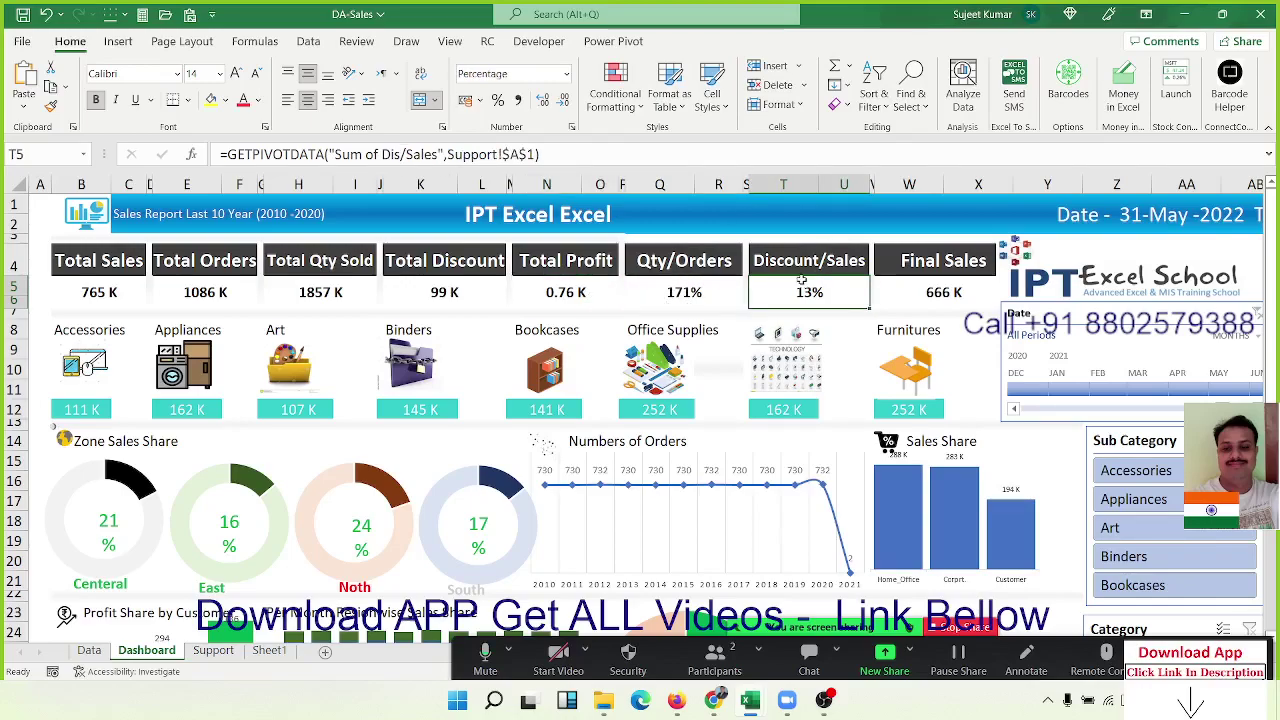
click(918, 294)
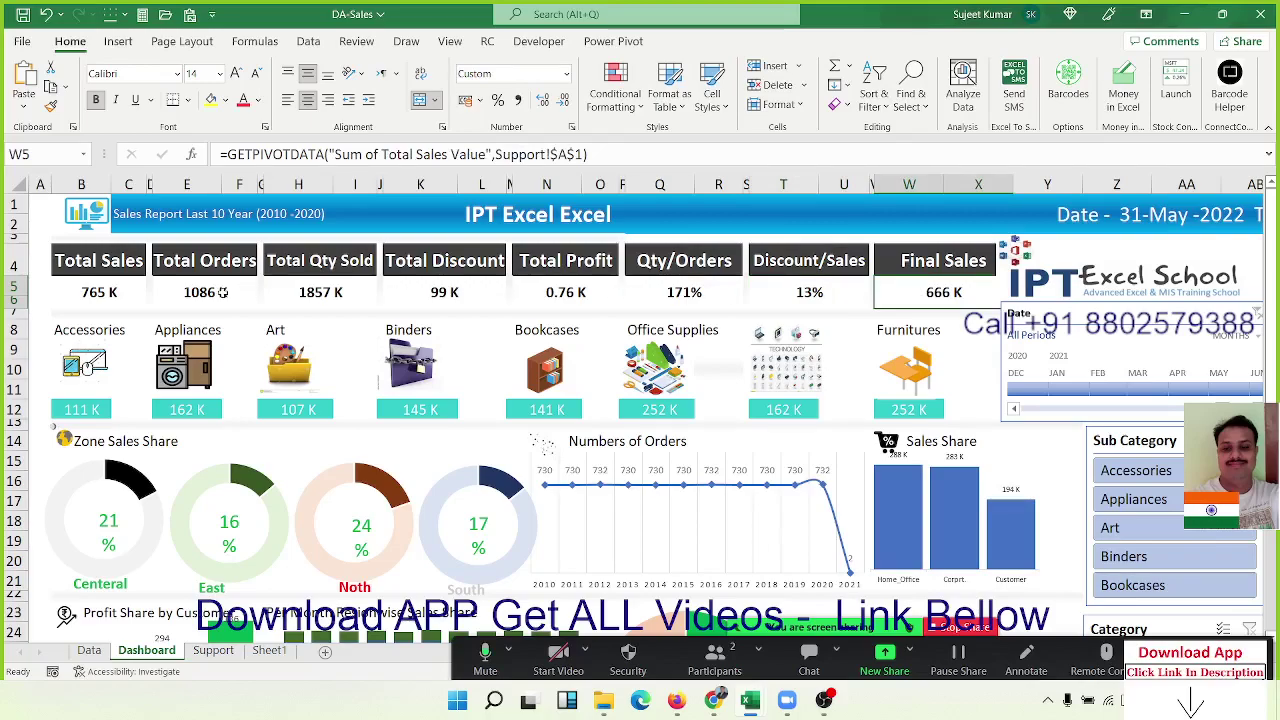
click(222, 292)
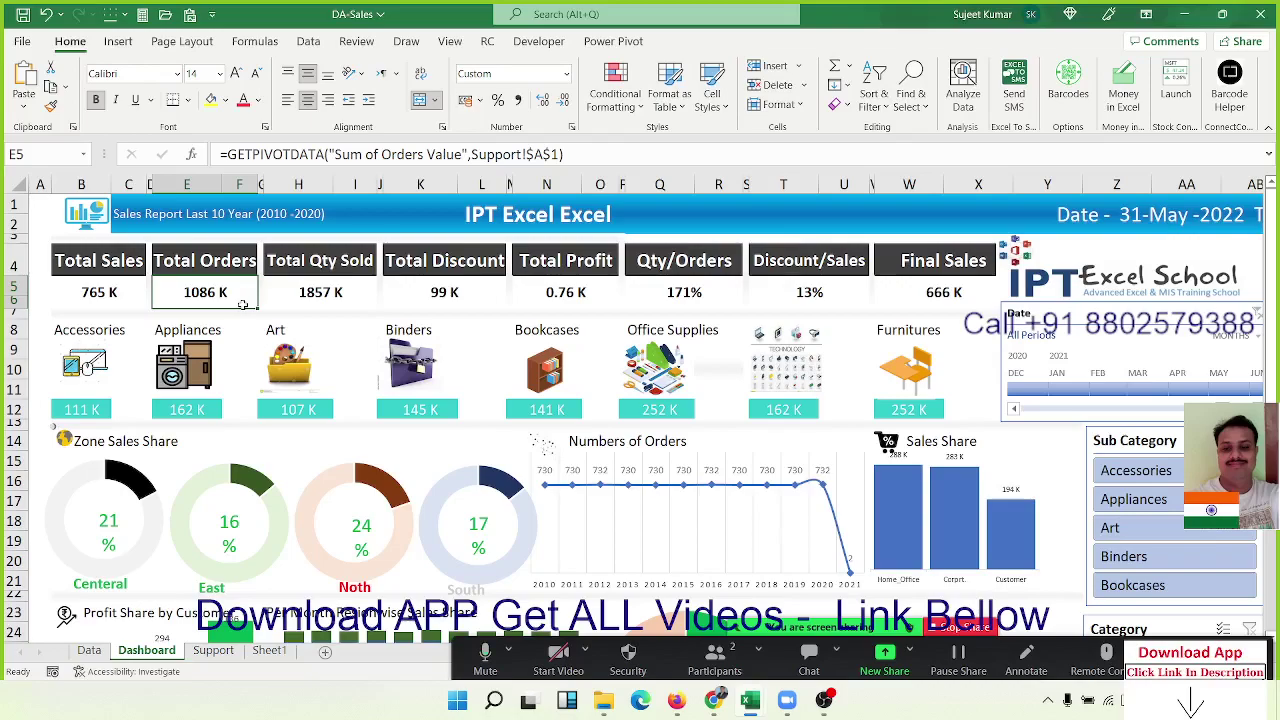
click(942, 300)
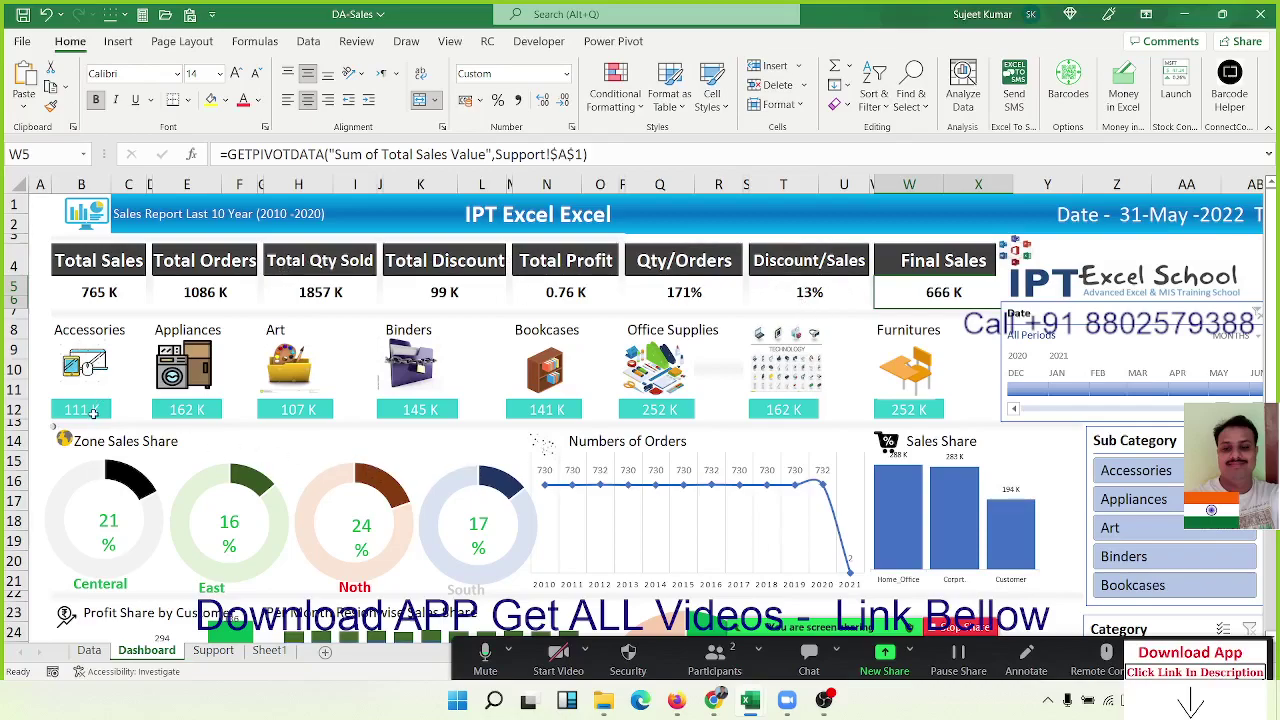
drag(95, 412, 903, 410)
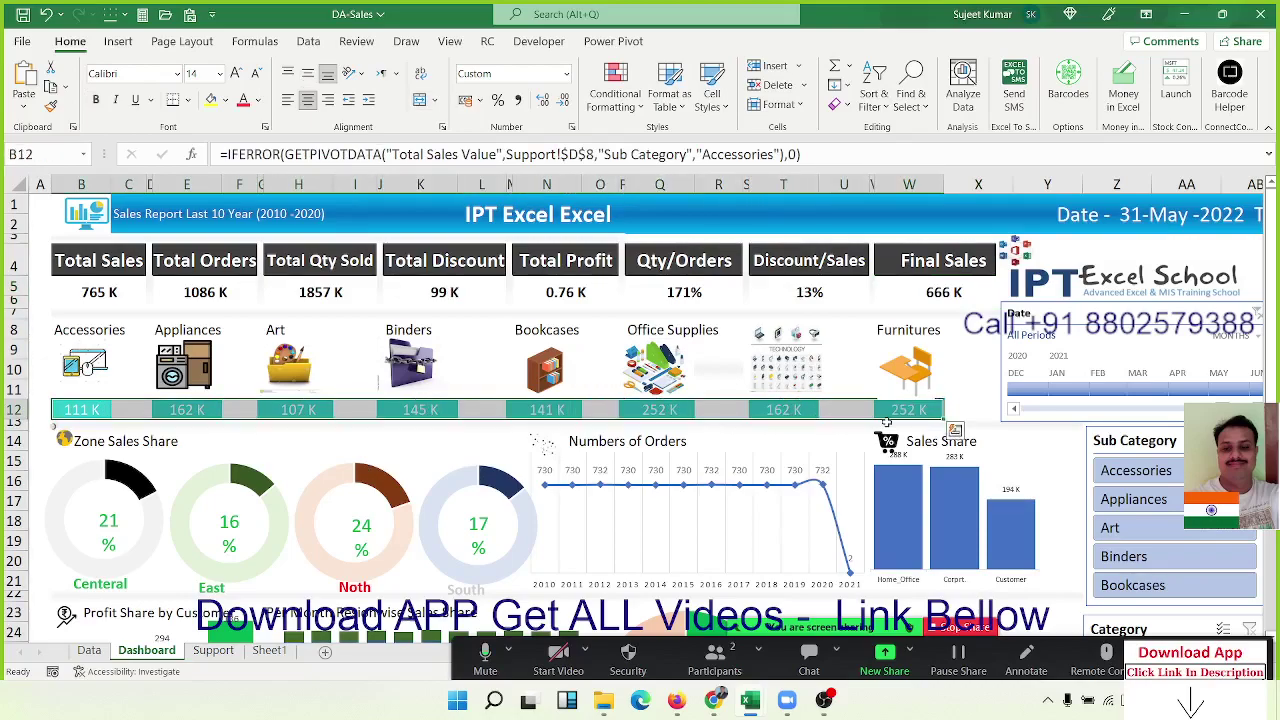
scroll(886, 422, down, 4)
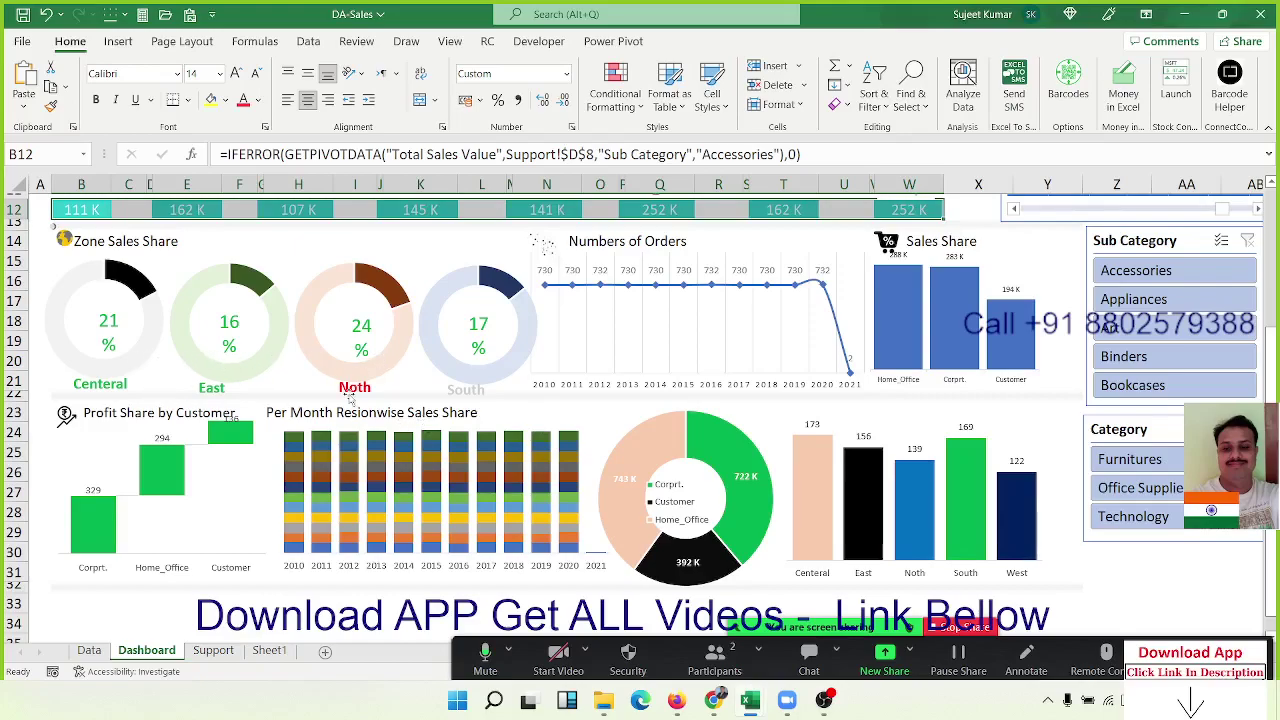
scroll(349, 398, up, 4)
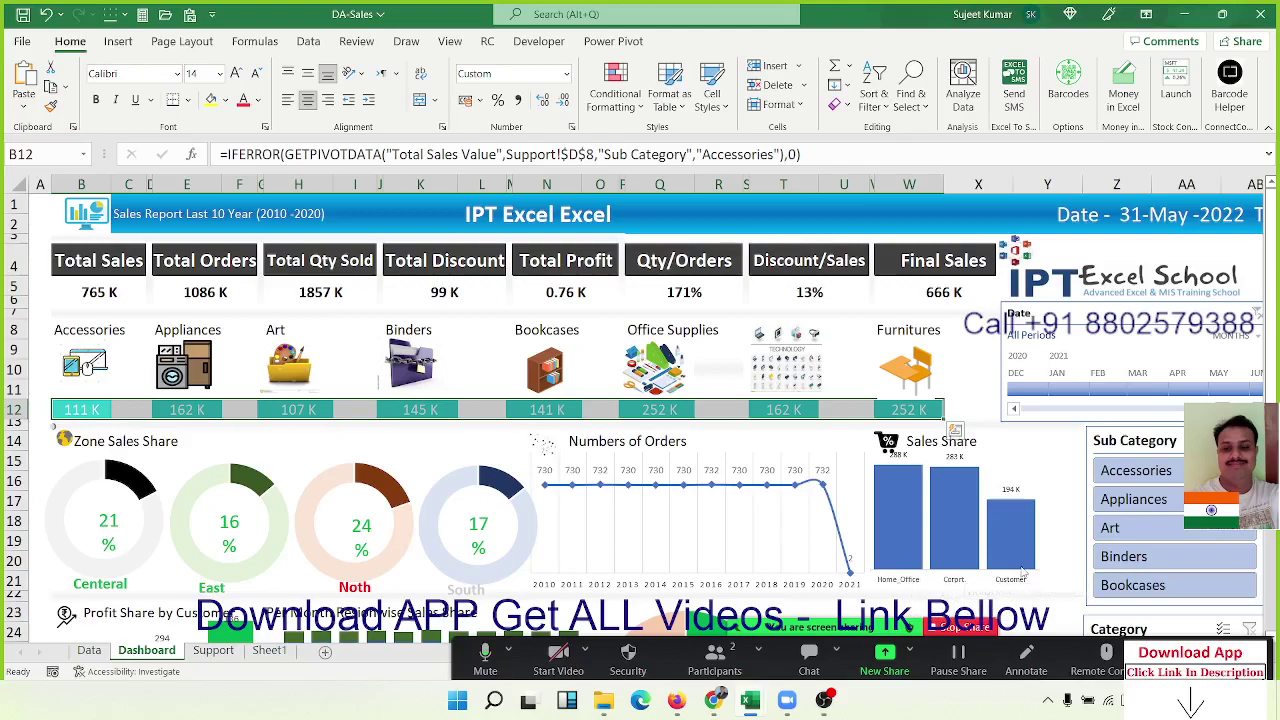
mouse_move(1022, 571)
scroll(940, 505, down, 3)
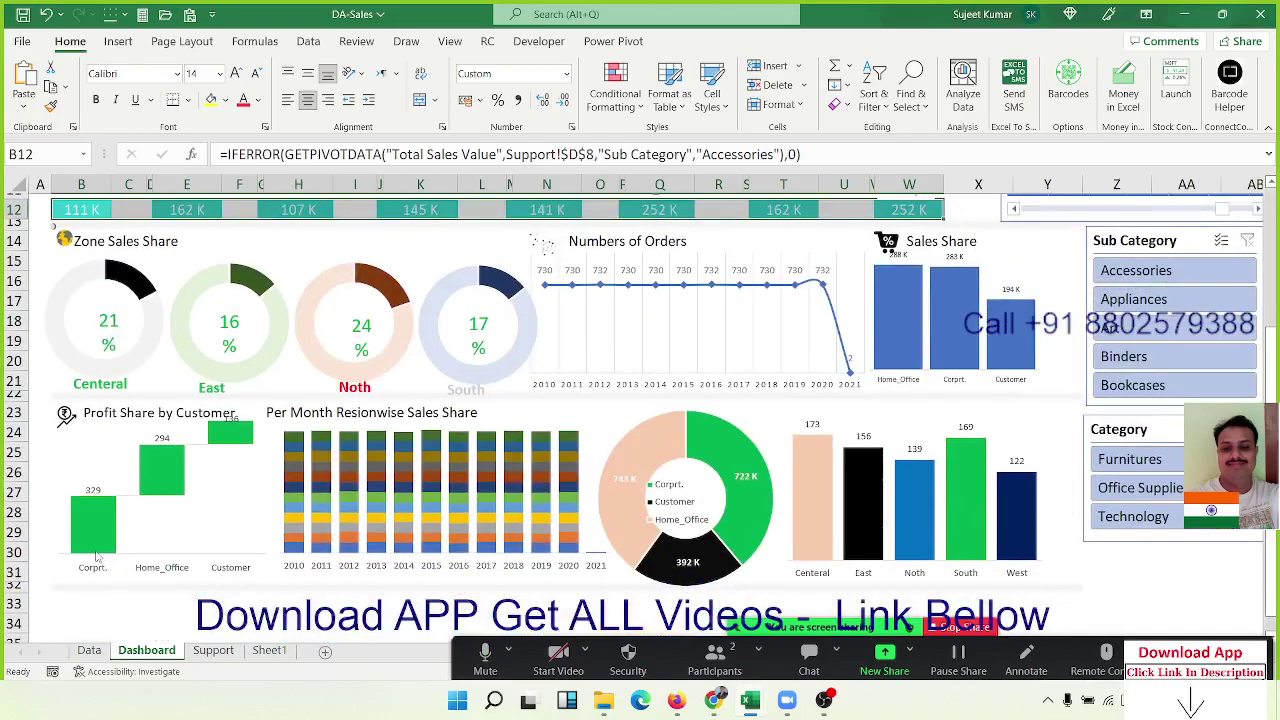
mouse_move(130, 488)
scroll(921, 518, up, 3)
scroll(921, 518, up, 1)
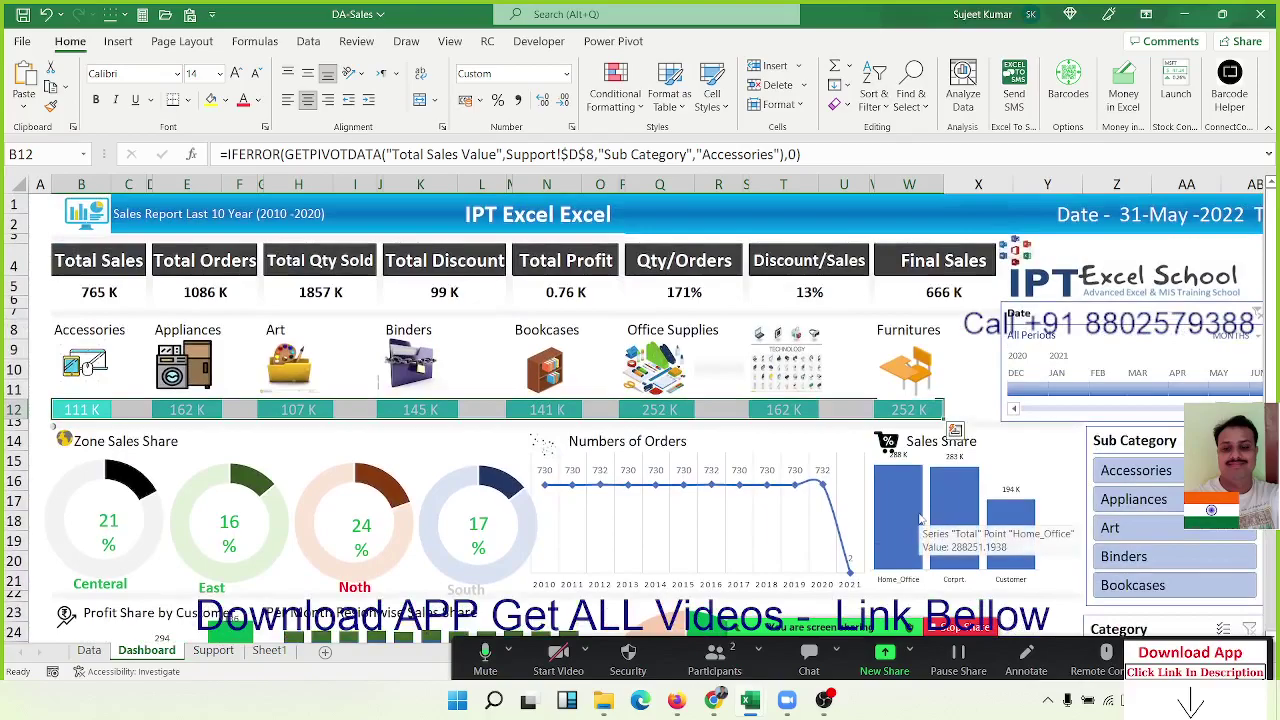
scroll(921, 518, down, 7)
scroll(921, 518, up, 7)
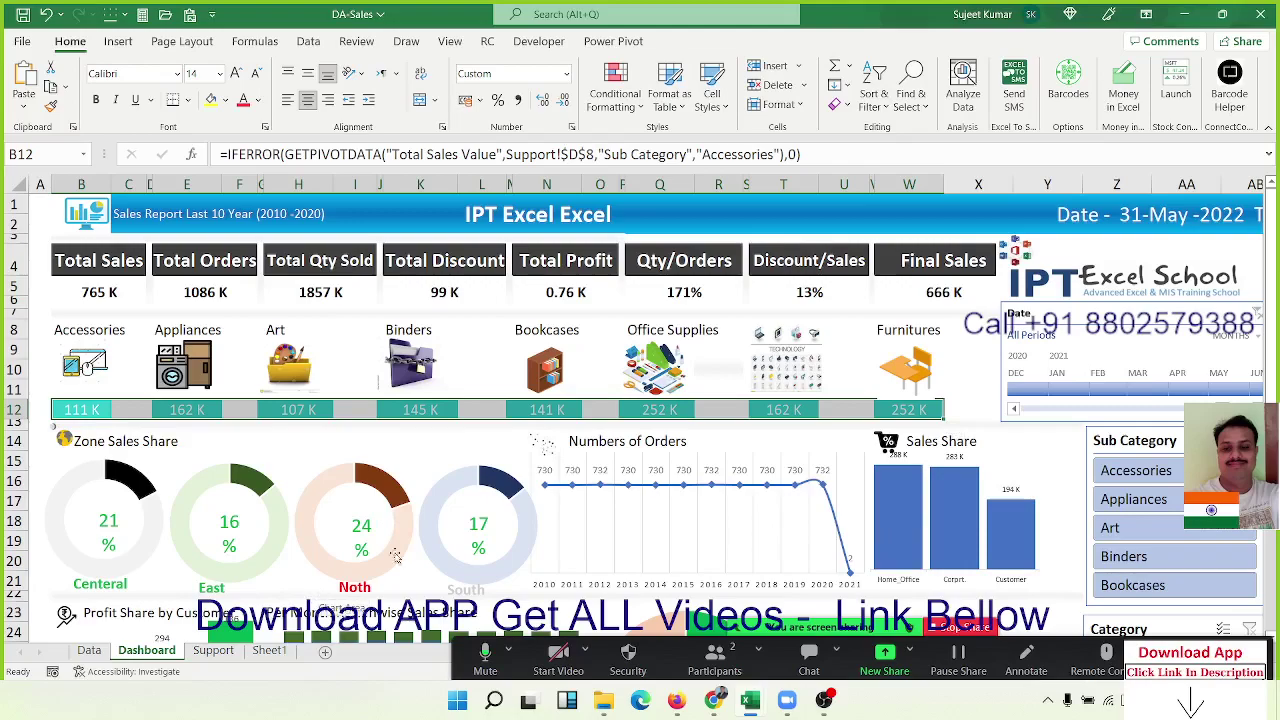
click(413, 410)
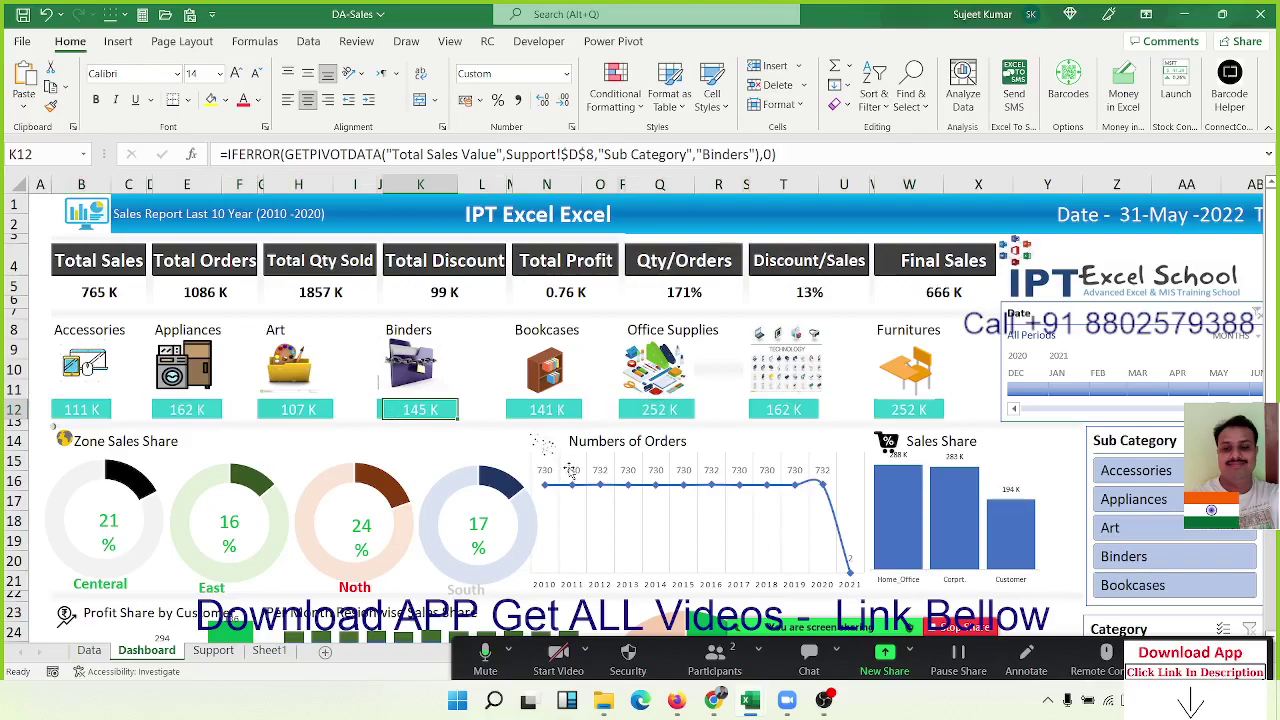
click(636, 408)
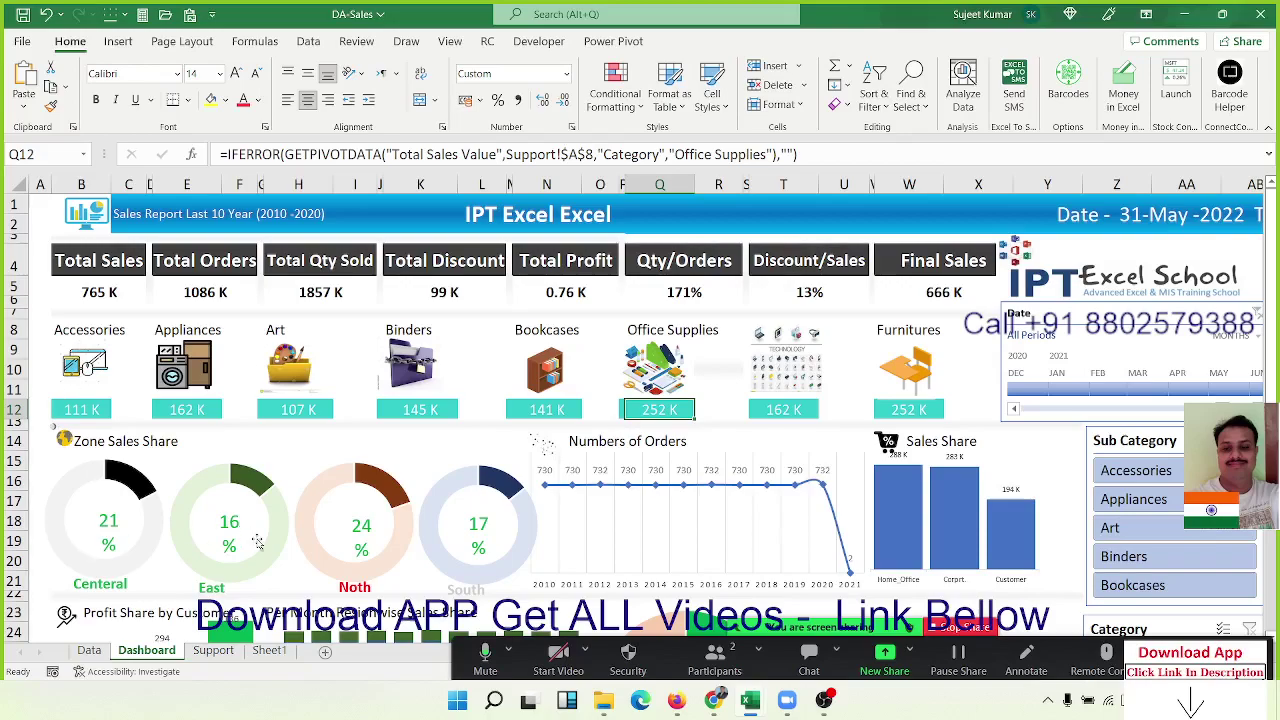
scroll(245, 473, down, 4)
scroll(245, 473, down, 4)
scroll(243, 468, up, 7)
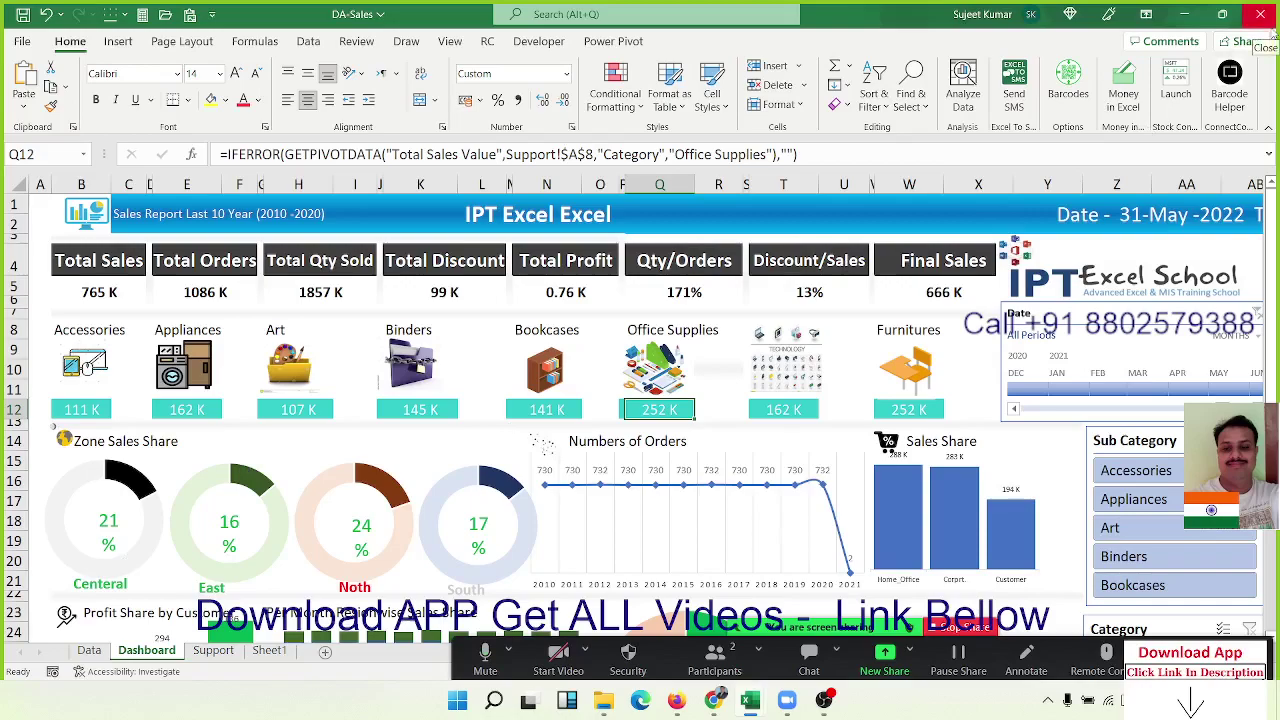
Close the DA-Sales workbook and enter 'Excel' in cell C3 of the IPT sheet.
click(1260, 14)
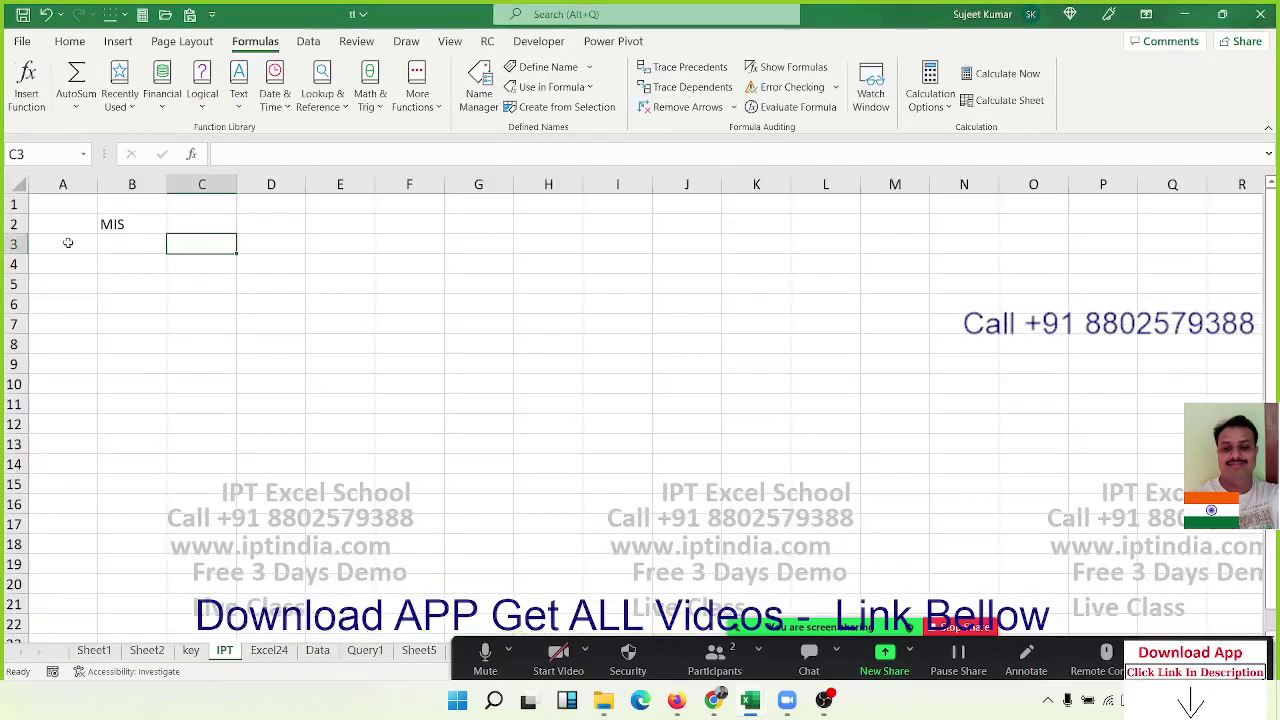
click(121, 243)
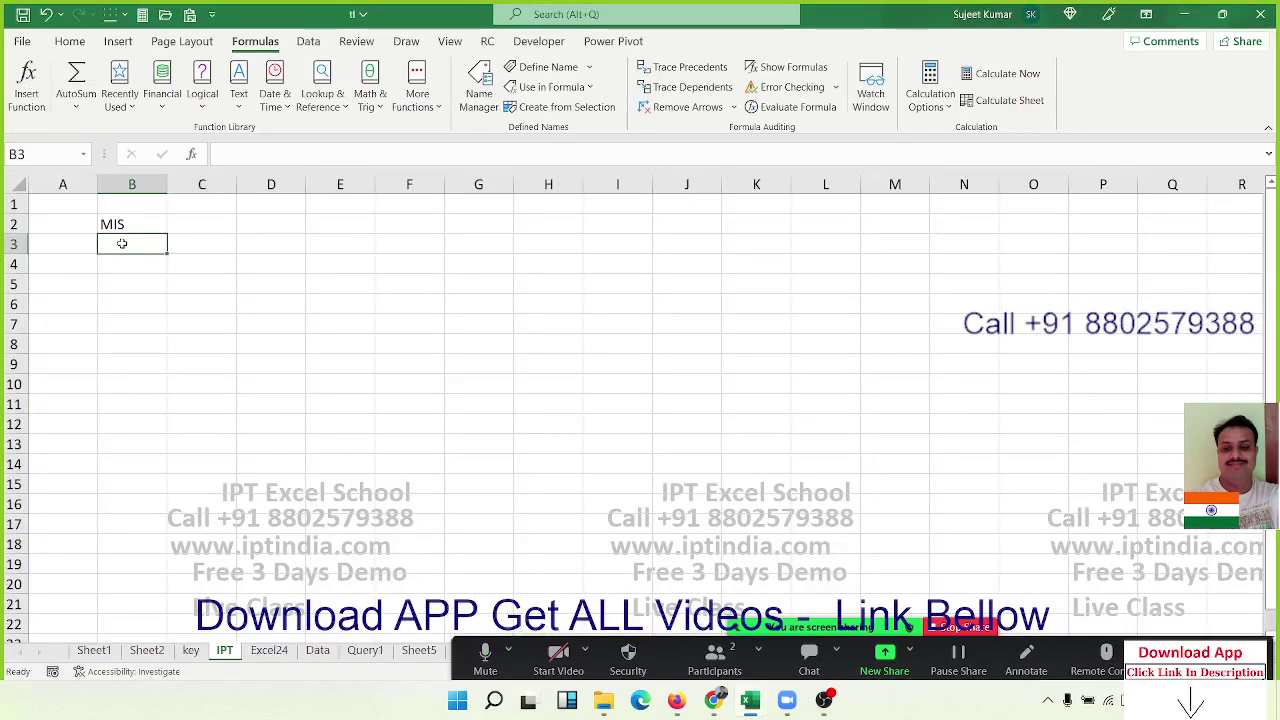
click(227, 247)
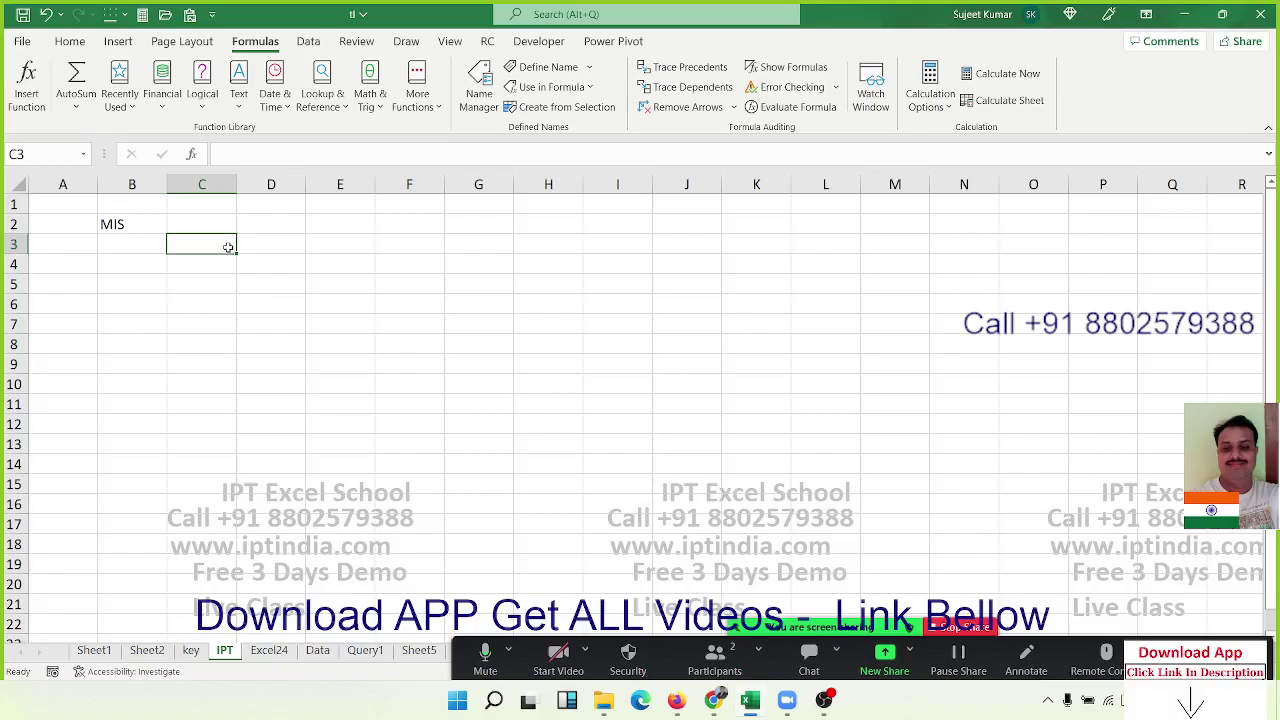
text(Excel)
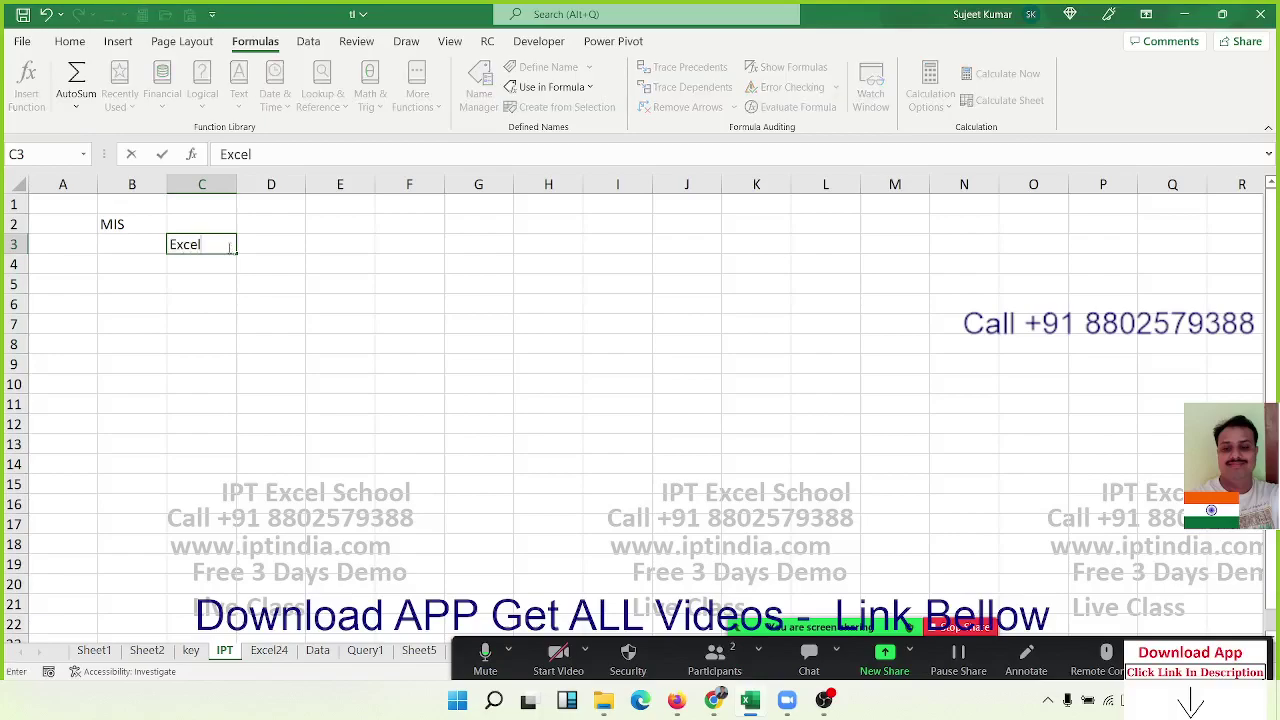
key(Return)
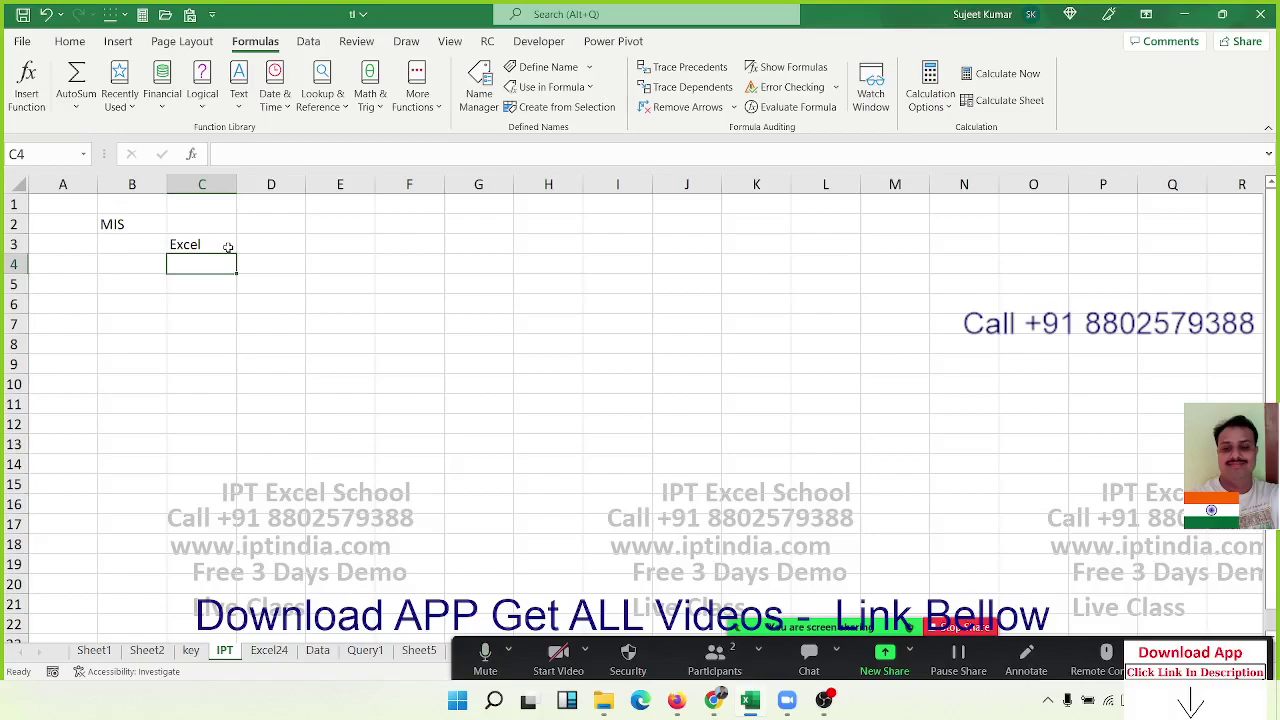
Enter 'VBA Macros' in cell C5 and widen column C to fit it.
key(Up)
key(Right)
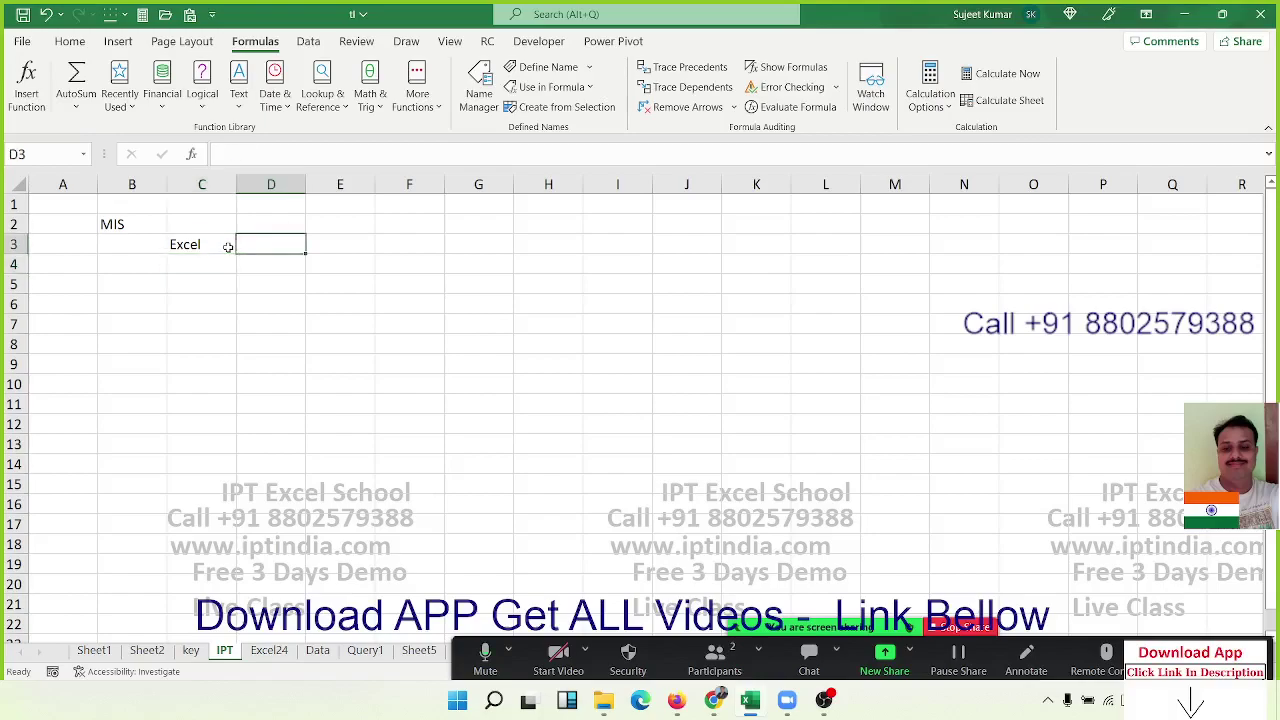
key(Down)
key(Down)
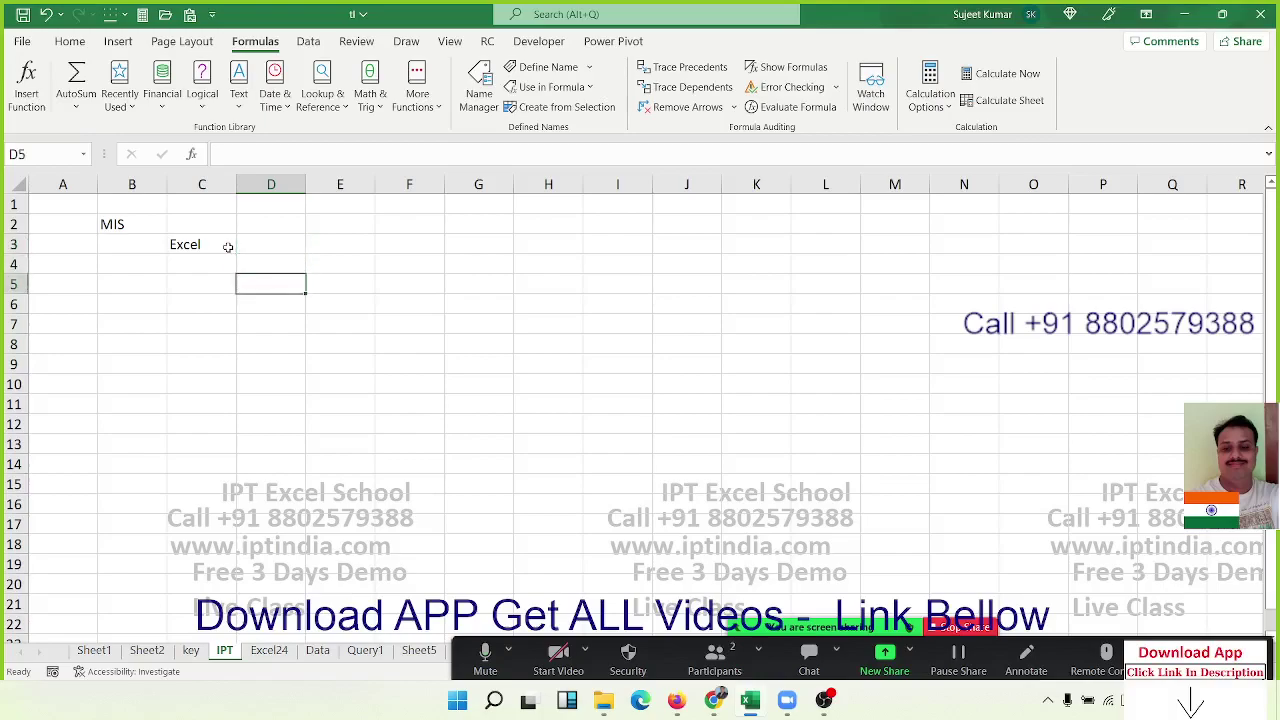
key(Left)
key(Up)
key(Up)
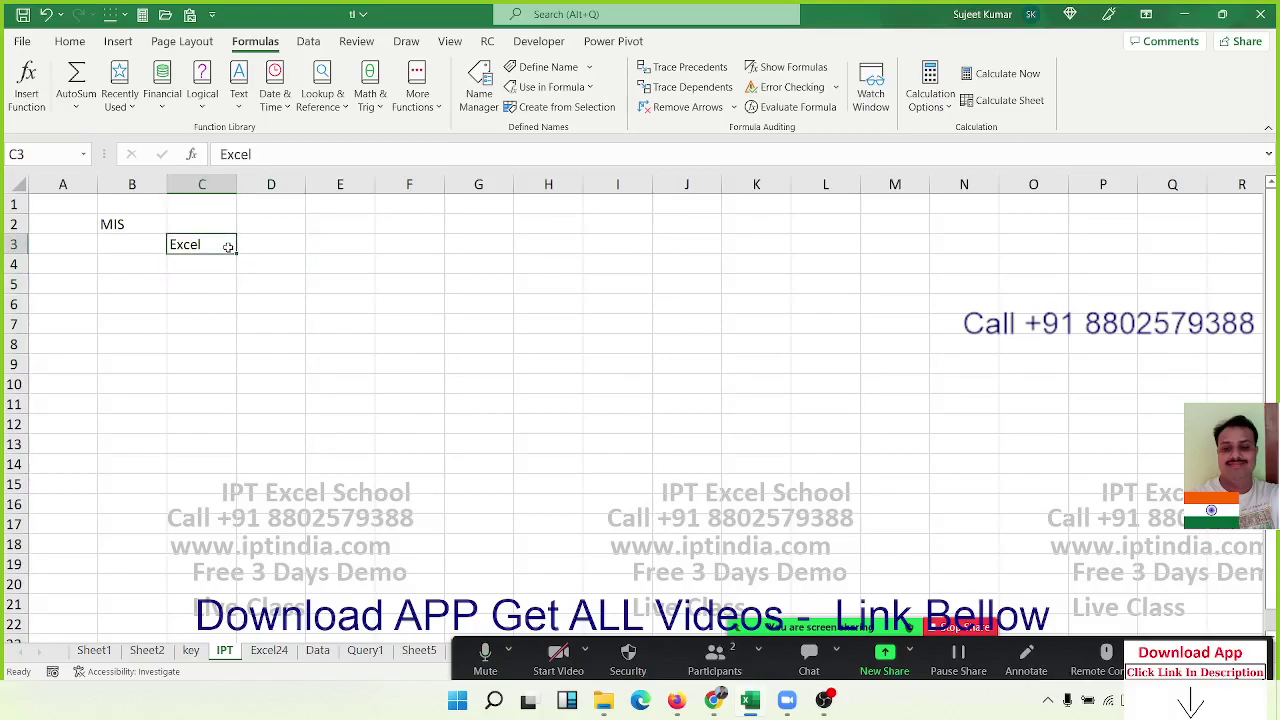
key(Right)
key(Down)
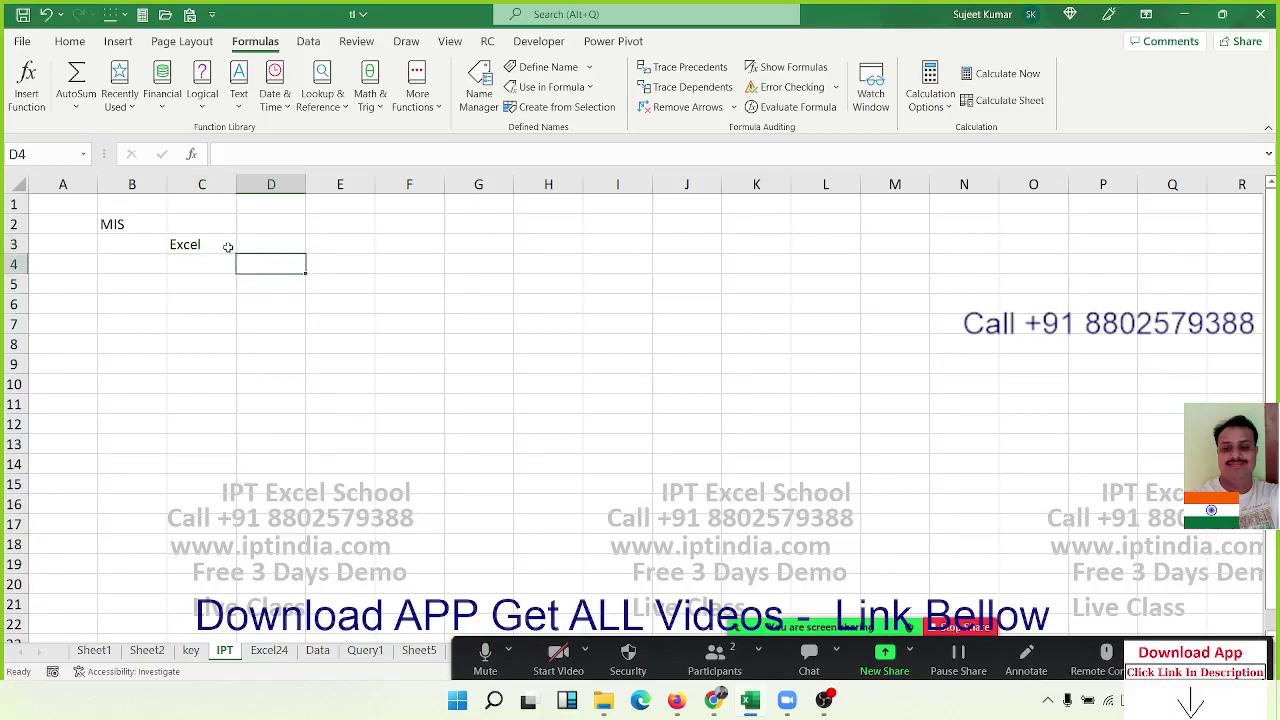
key(Up)
key(Left)
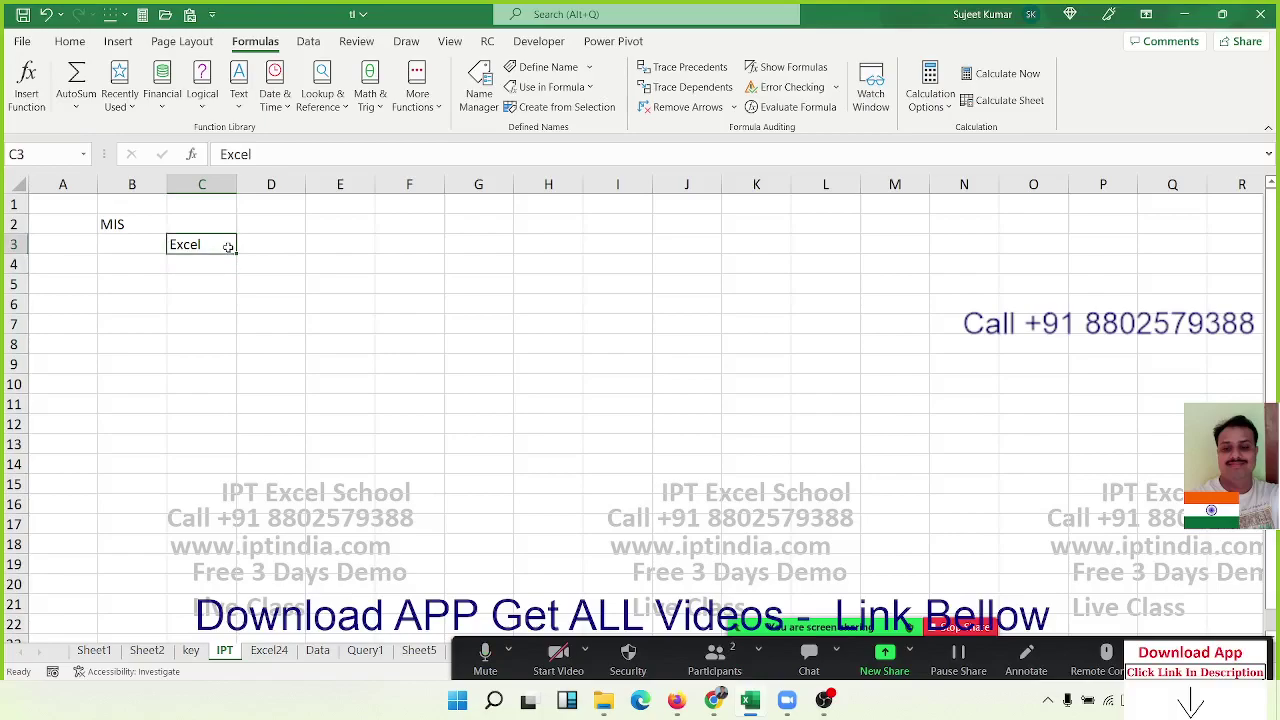
key(Down)
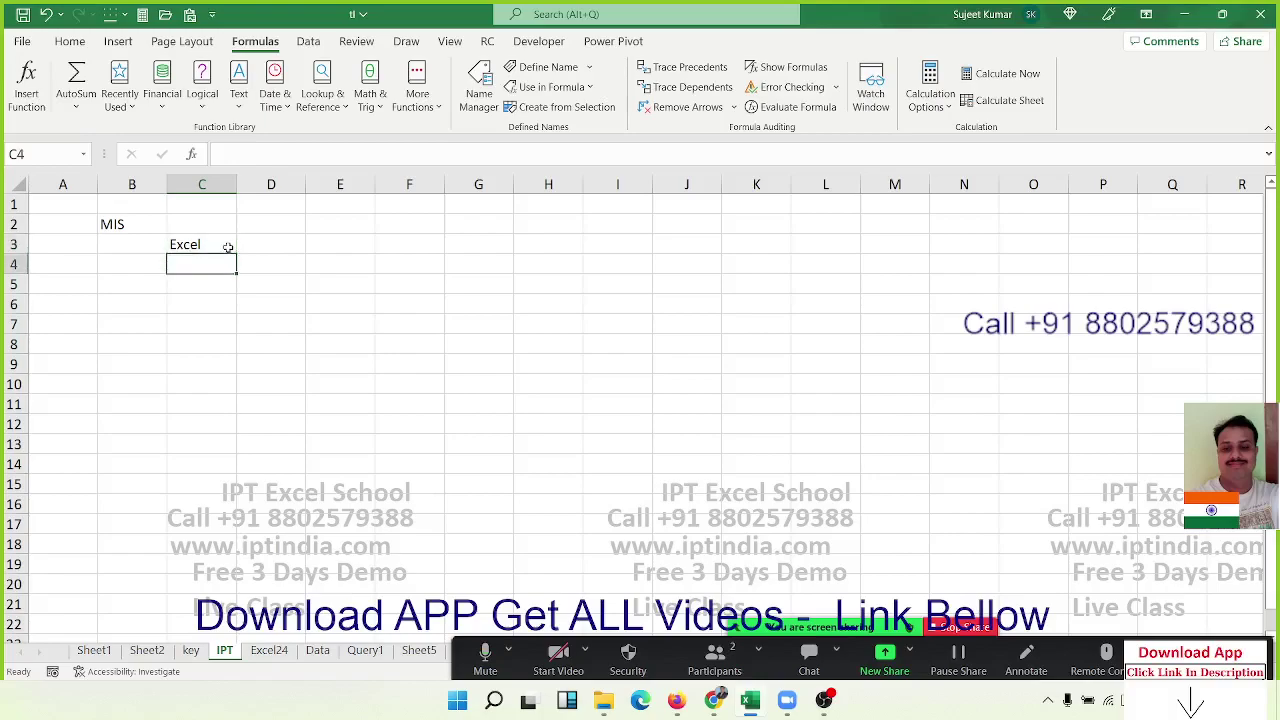
key(Down)
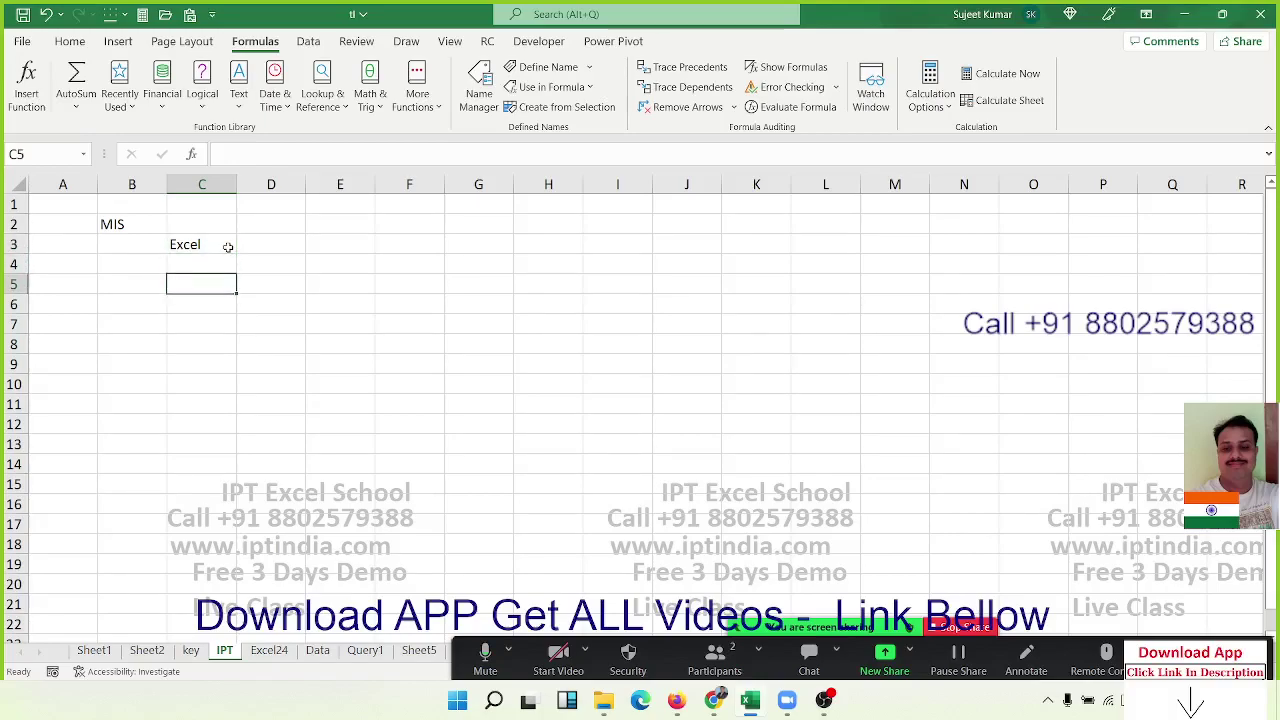
text(VBA Ma)
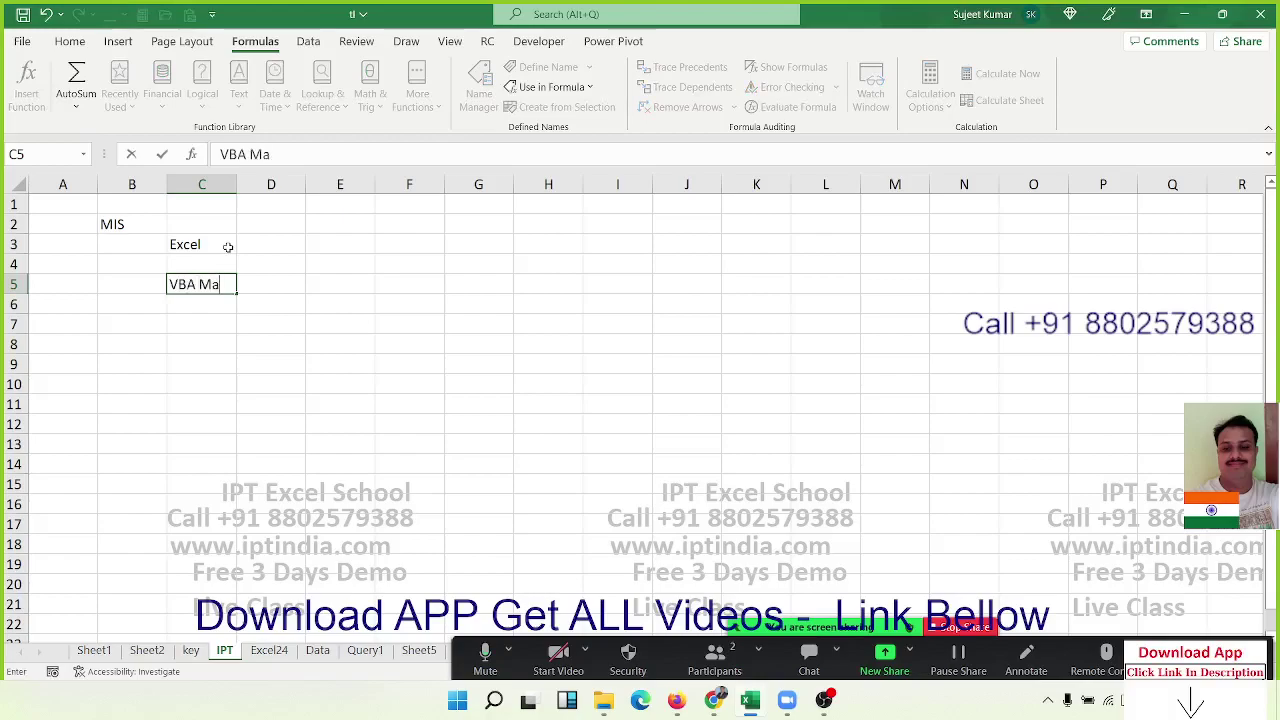
text(cros)
key(Return)
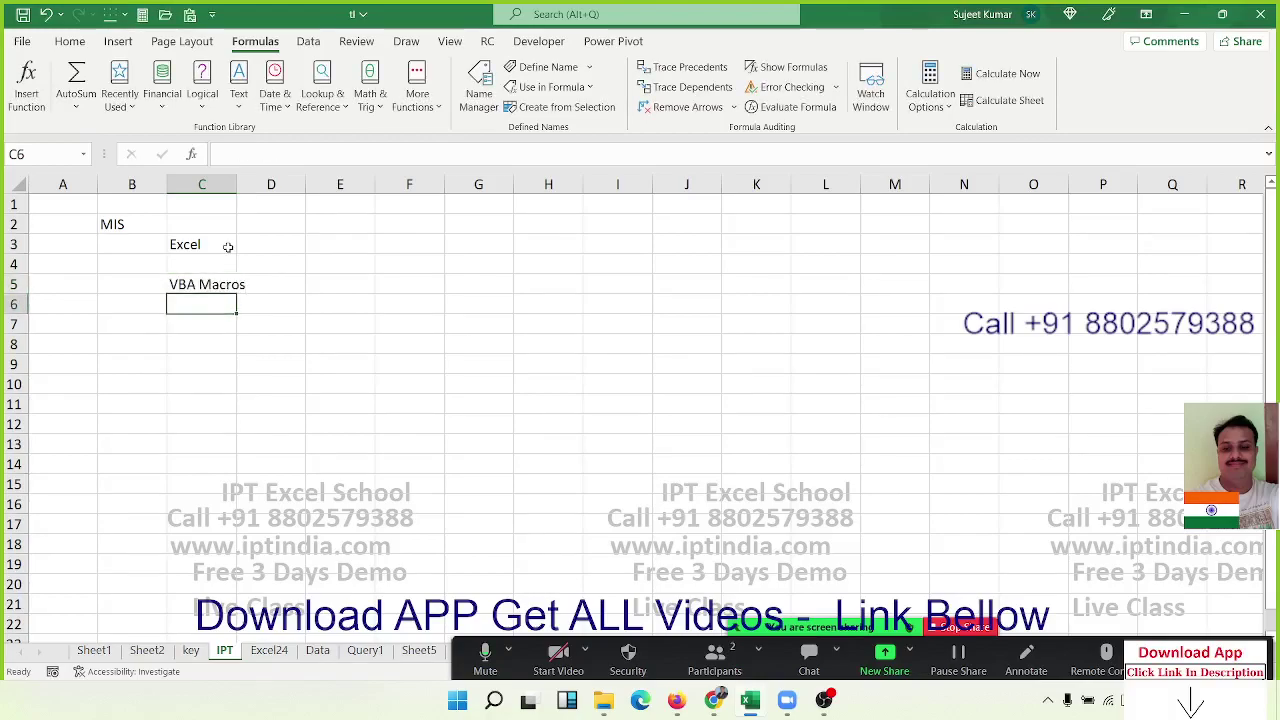
drag(236, 184, 249, 184)
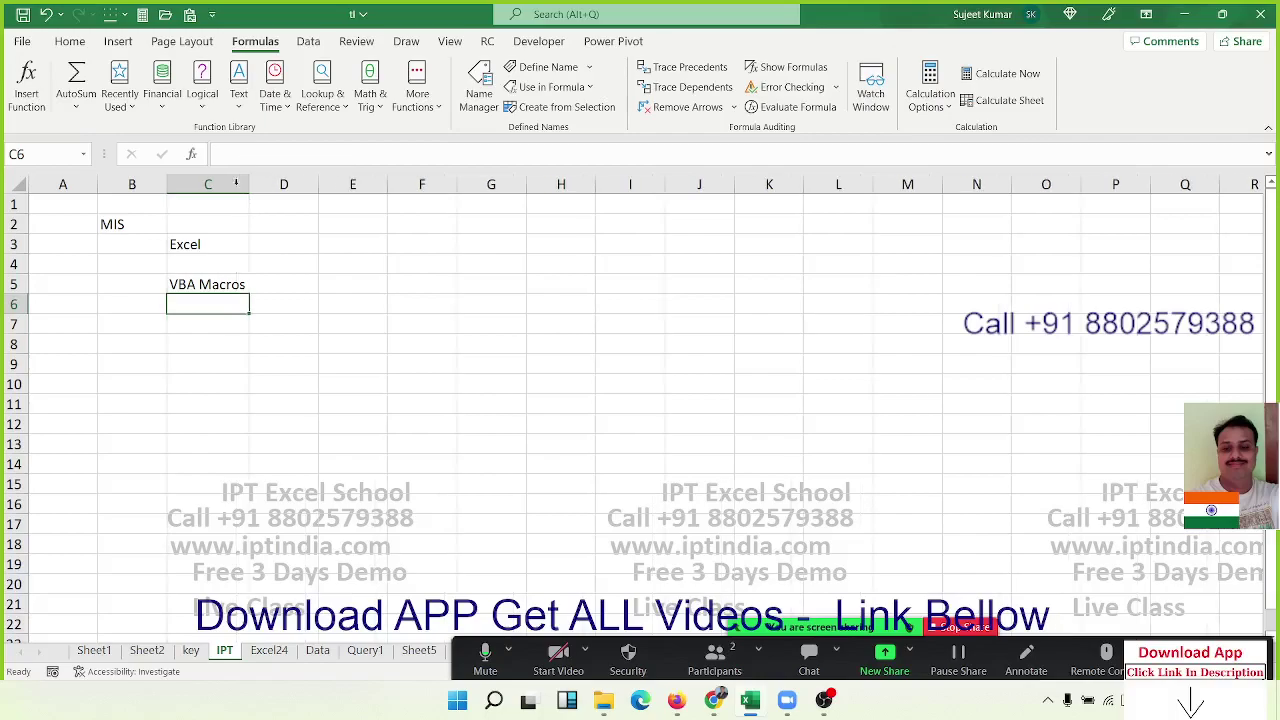
click(365, 306)
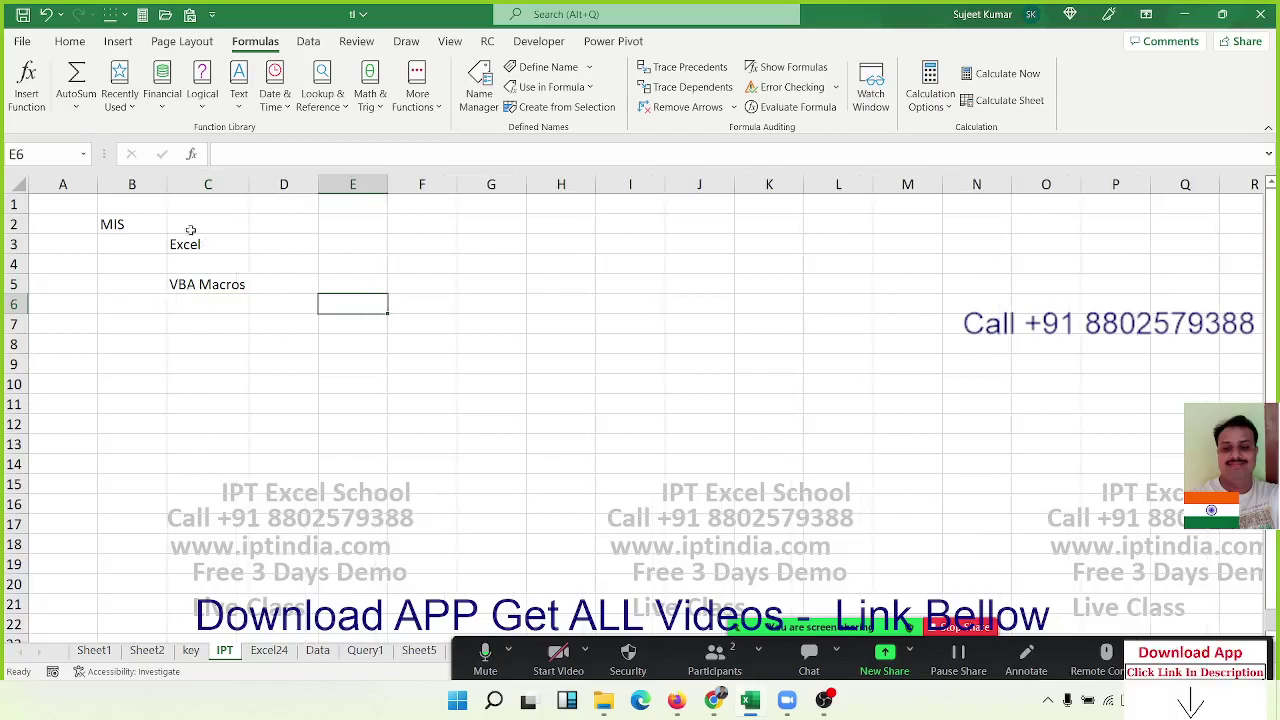
Browse to Local Disk (F:) > Data > VBA and open Loop_Project-1.
click(34, 48)
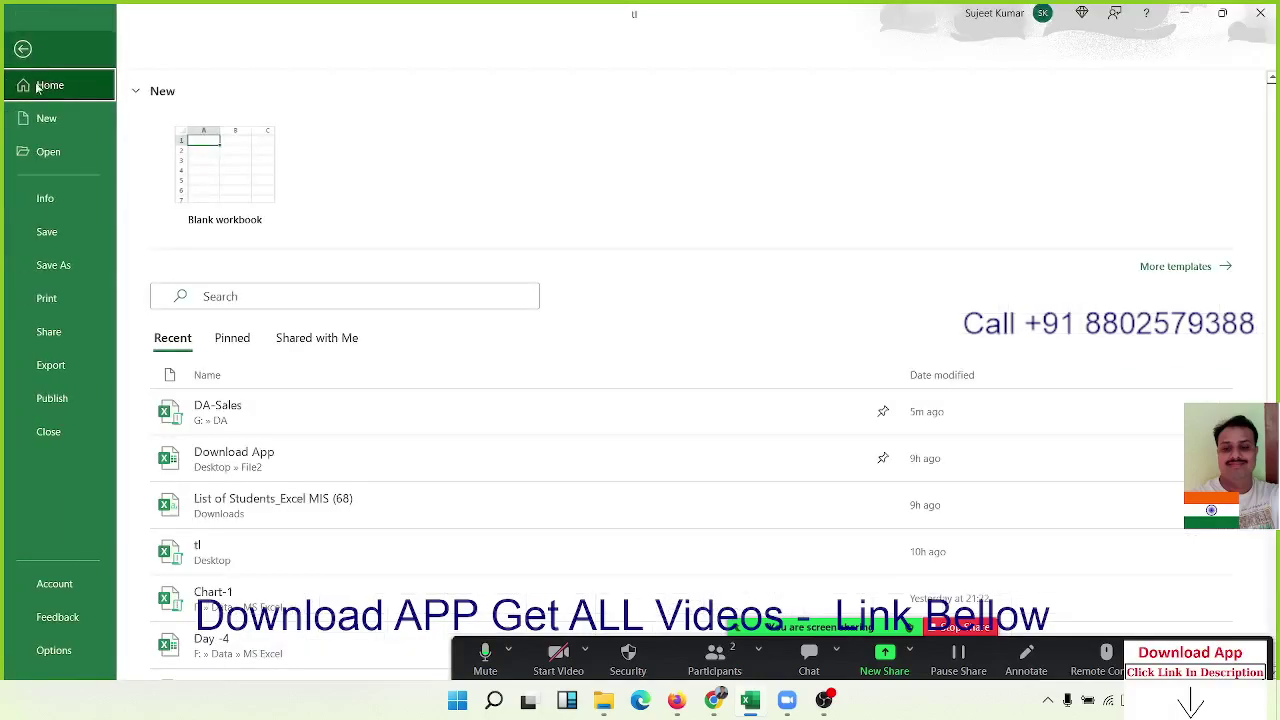
click(62, 152)
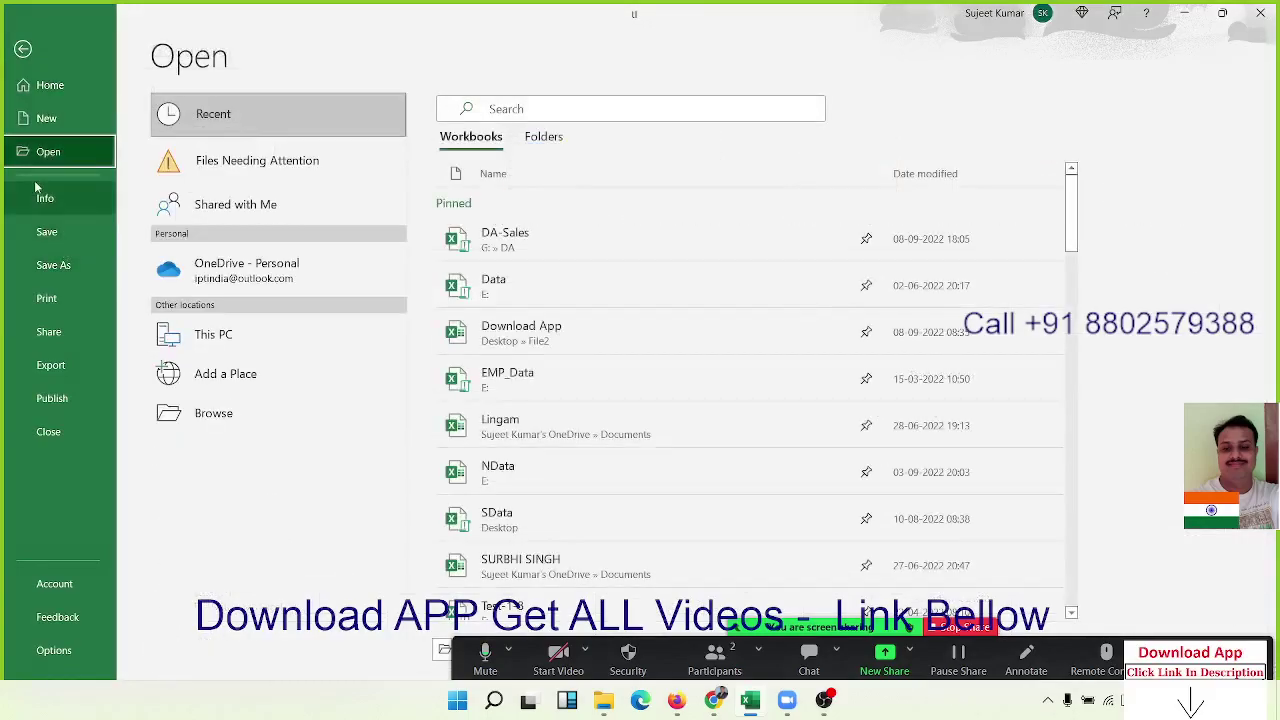
click(217, 414)
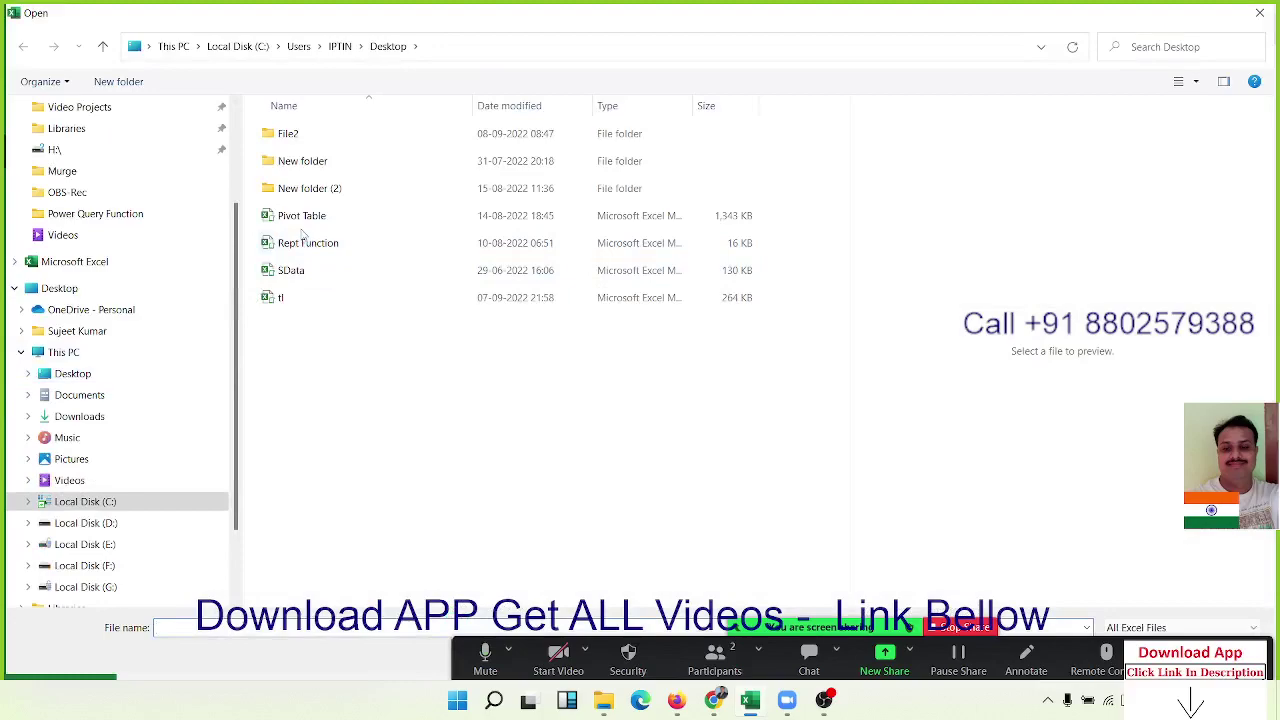
click(86, 587)
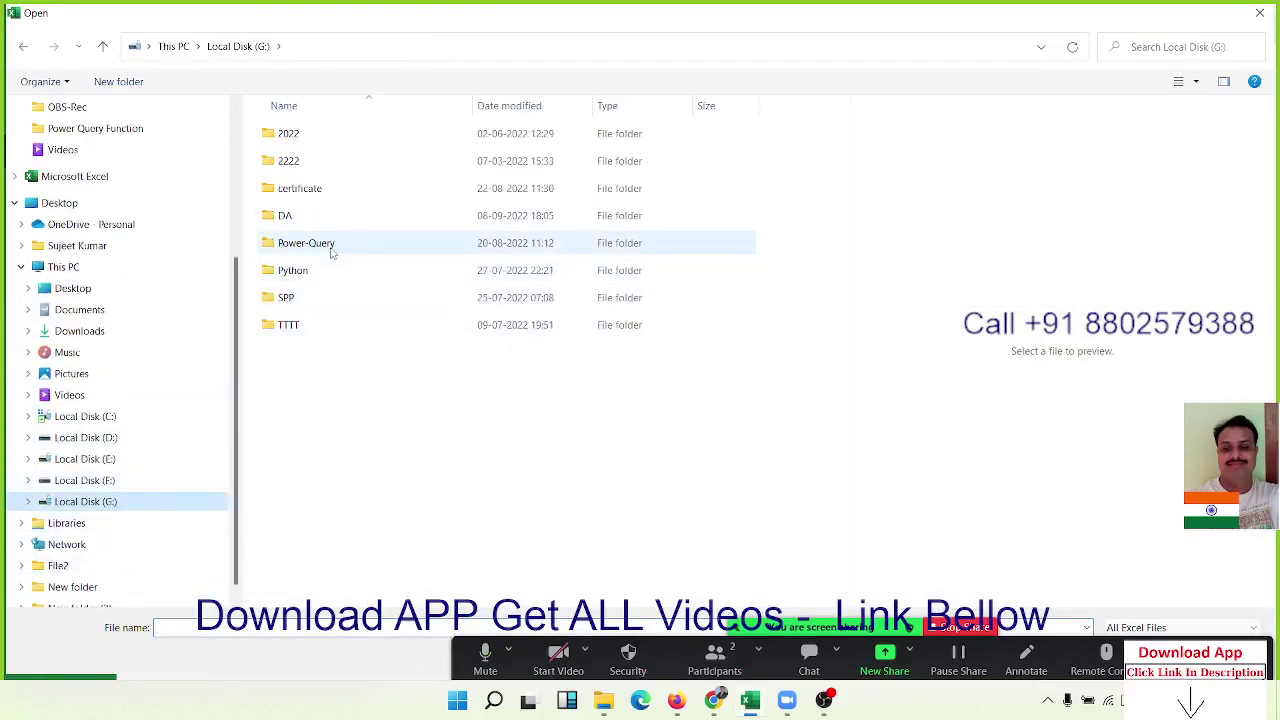
click(124, 486)
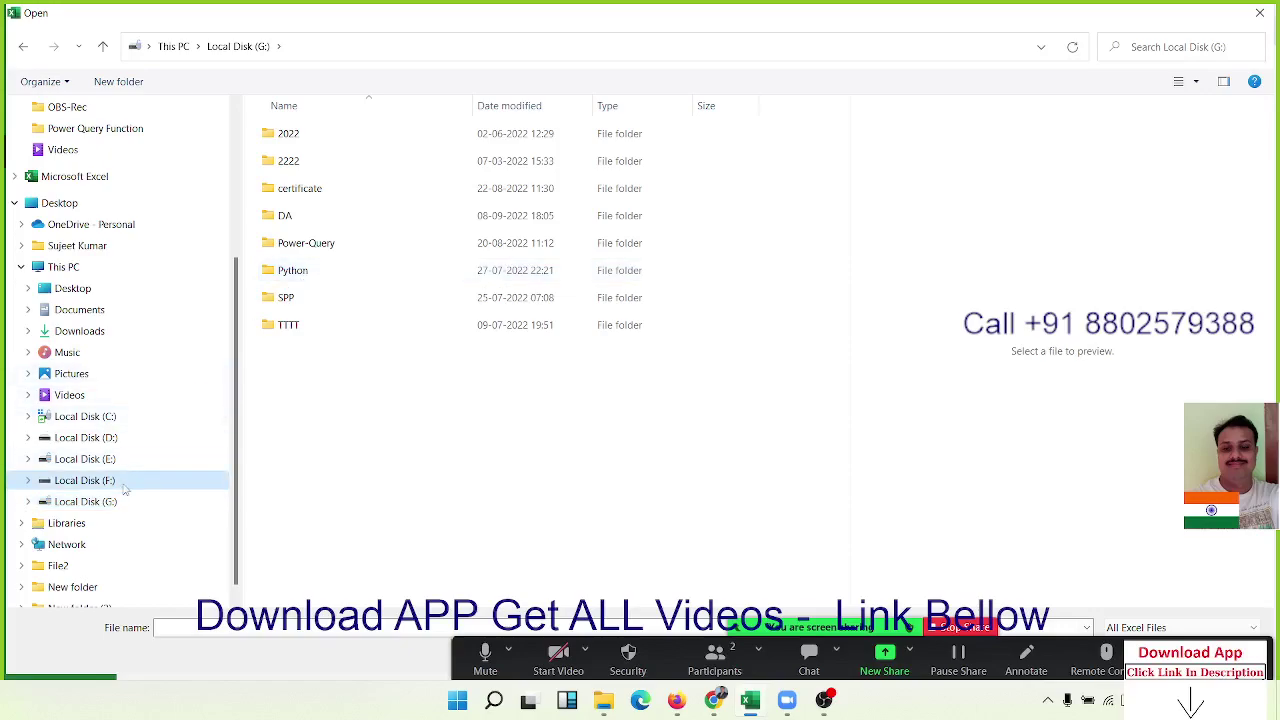
double_click(307, 161)
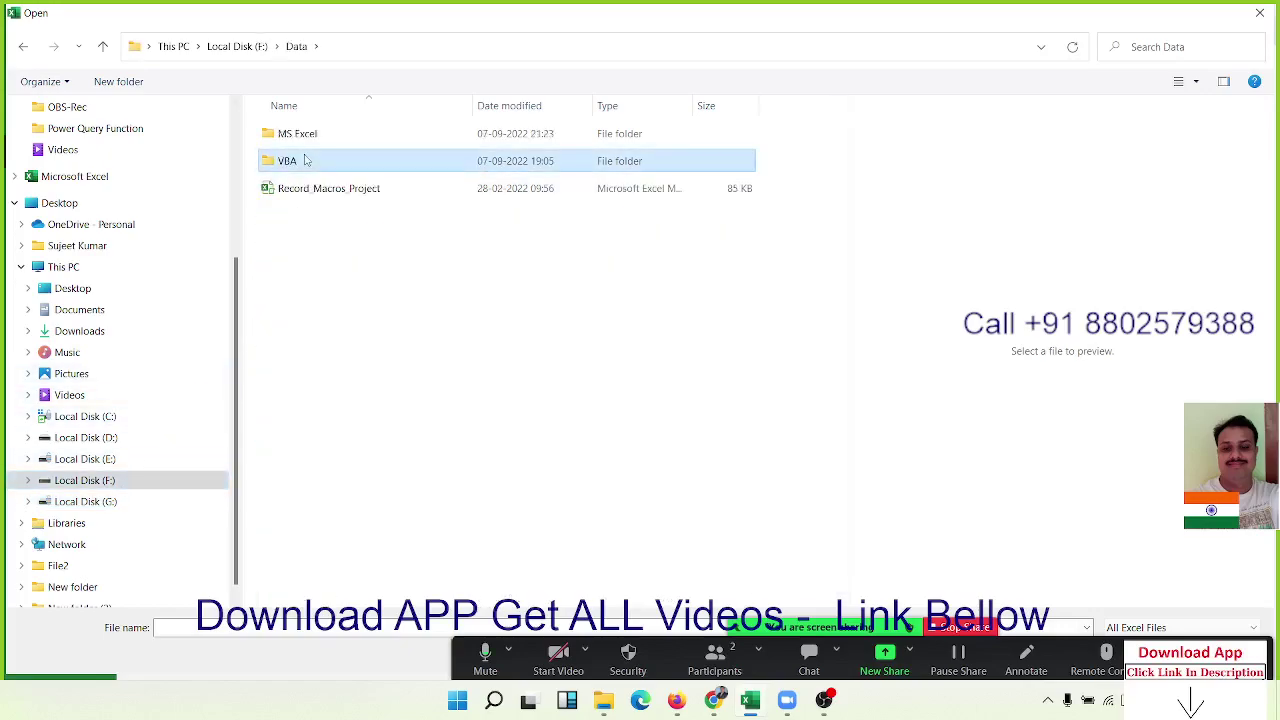
double_click(307, 161)
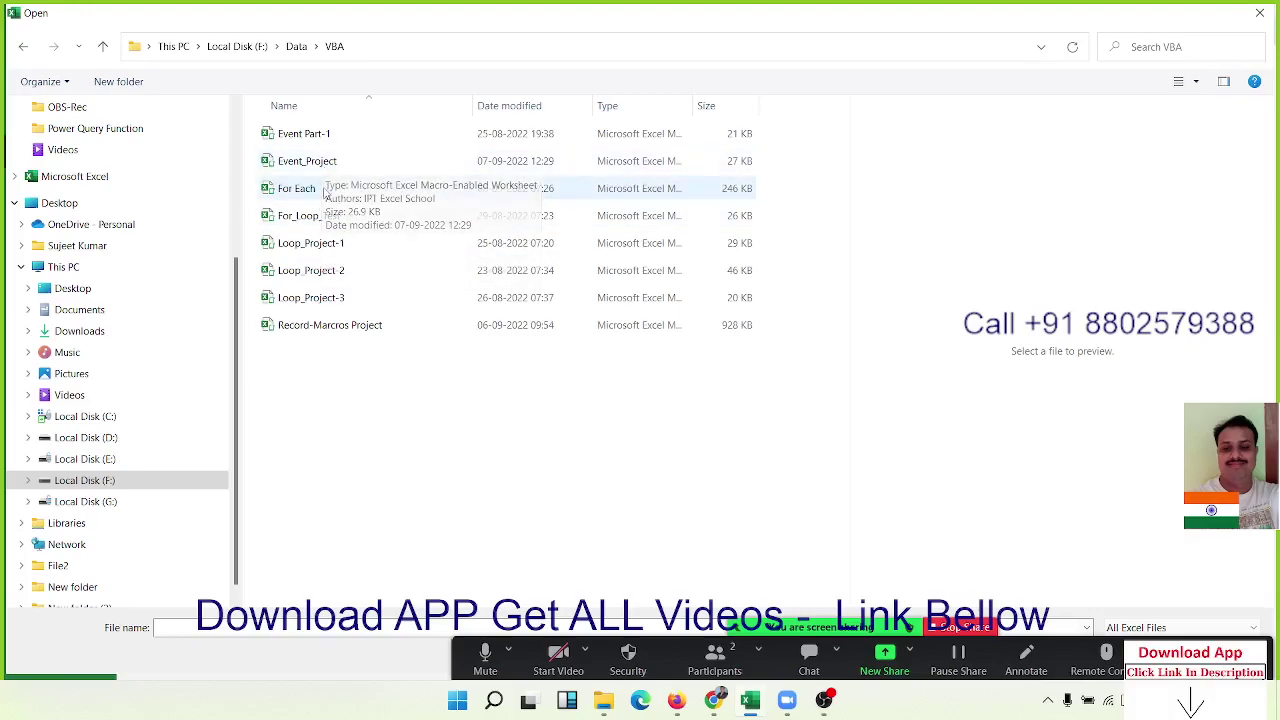
double_click(341, 243)
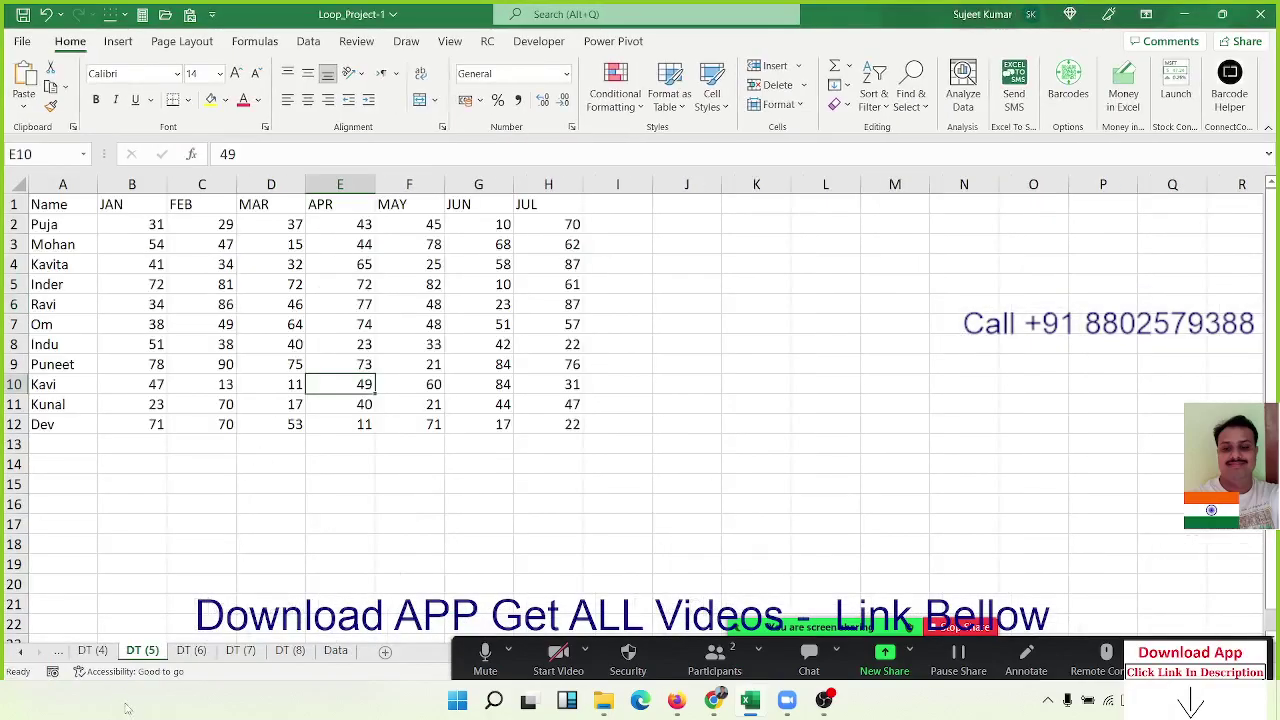
Review the tables on sheets DT through DT (8), then switch to the Data sheet.
click(21, 651)
click(21, 651)
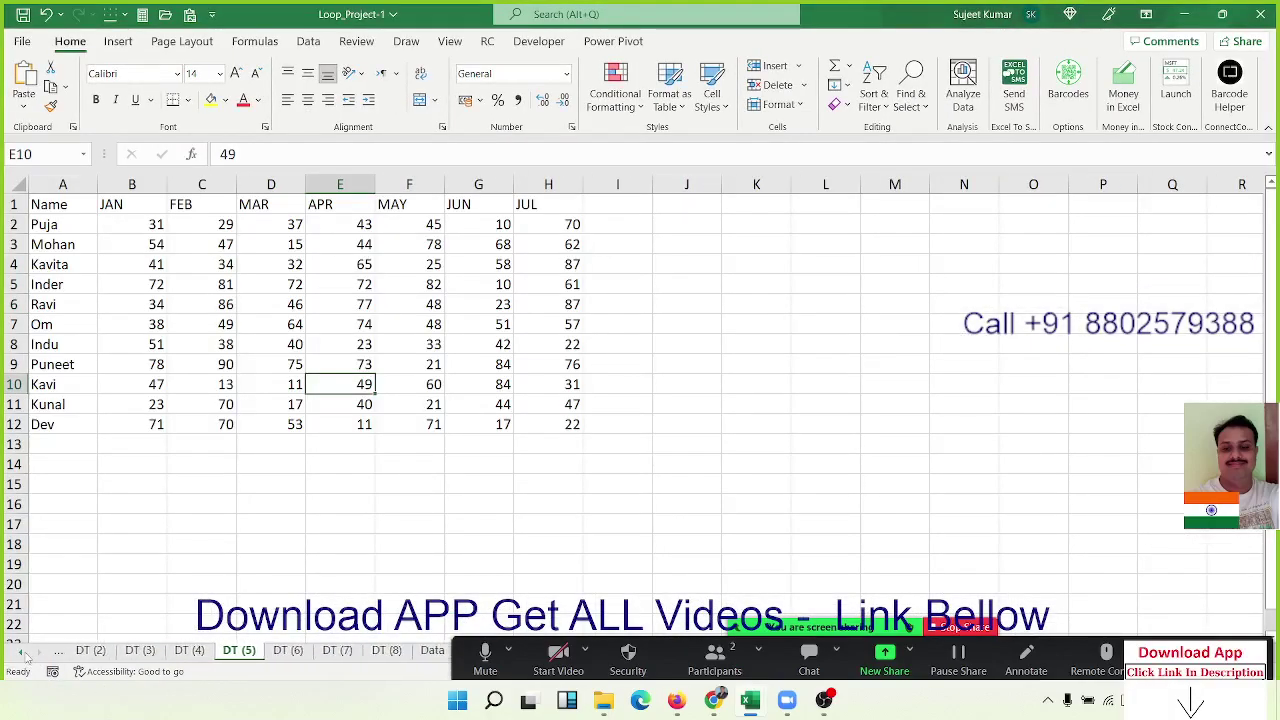
click(21, 651)
click(88, 651)
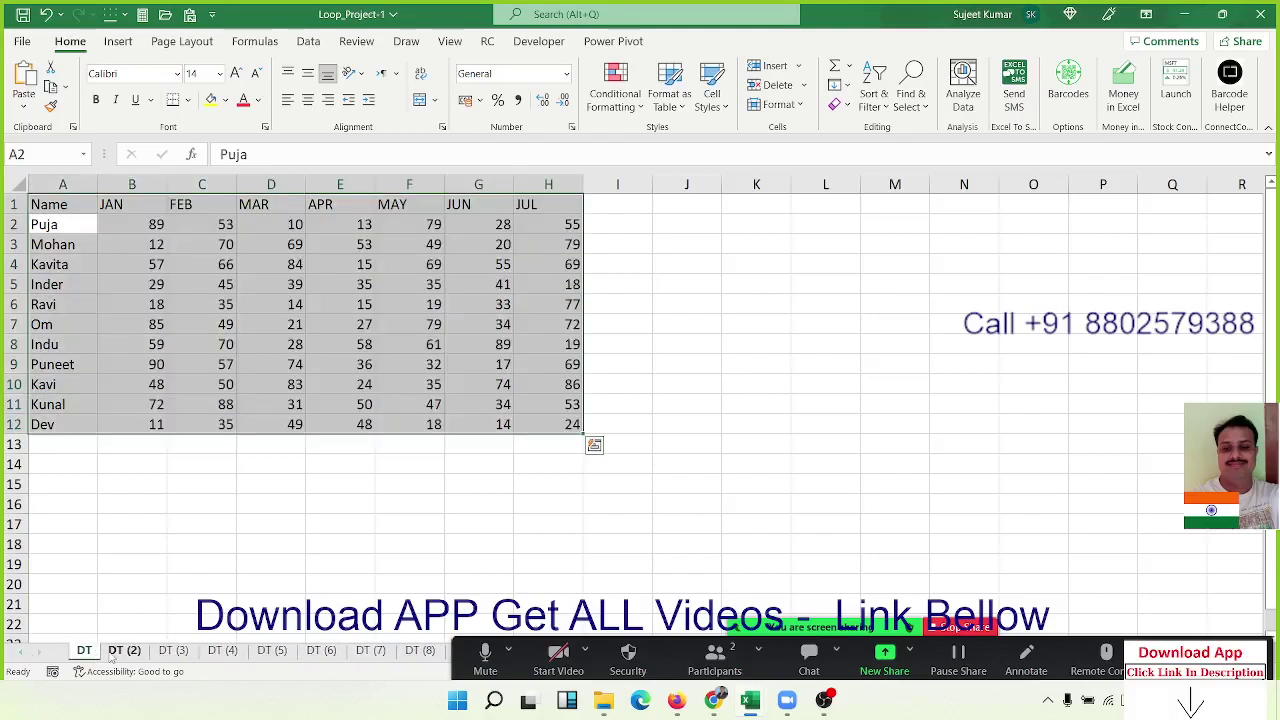
click(122, 651)
click(172, 651)
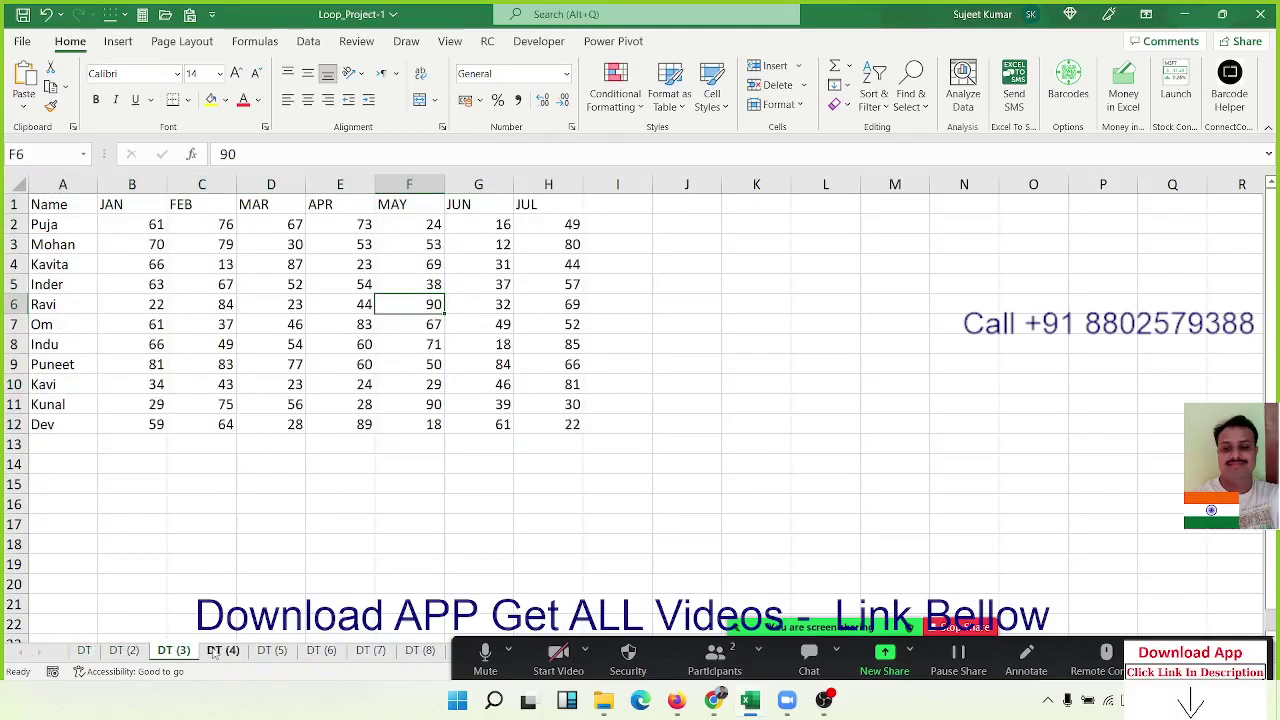
click(222, 651)
click(272, 651)
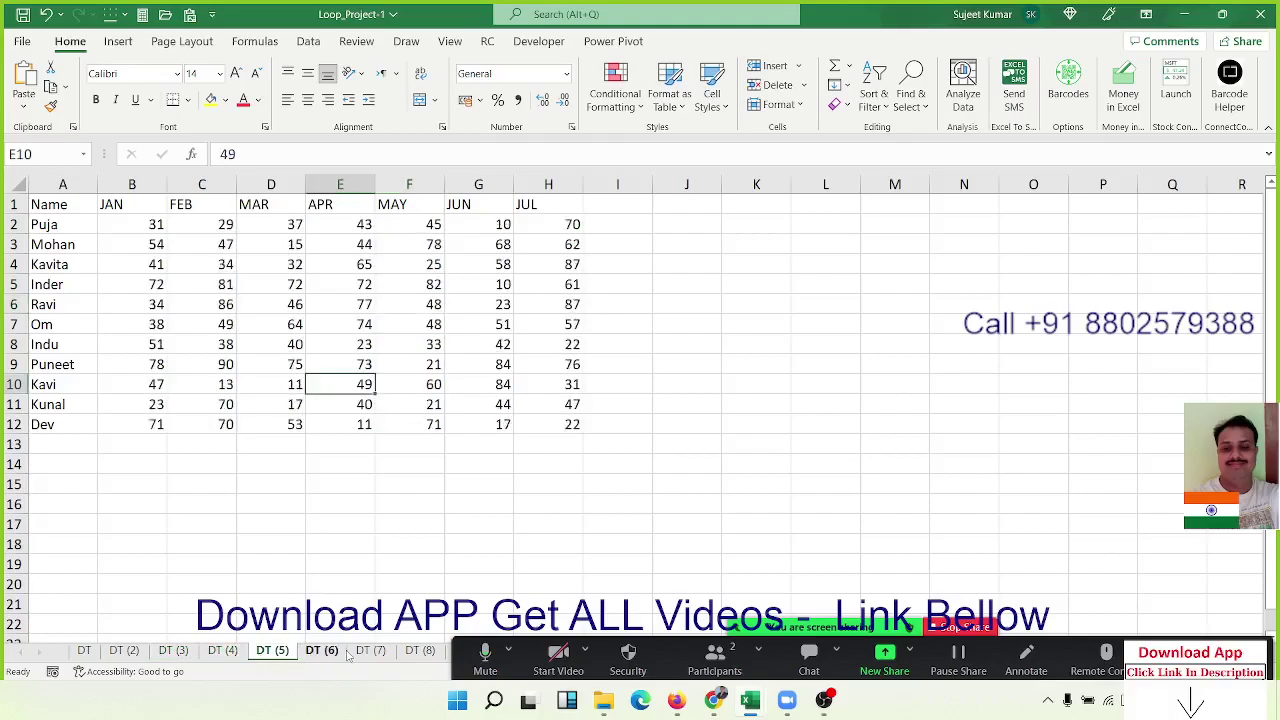
click(321, 651)
click(370, 651)
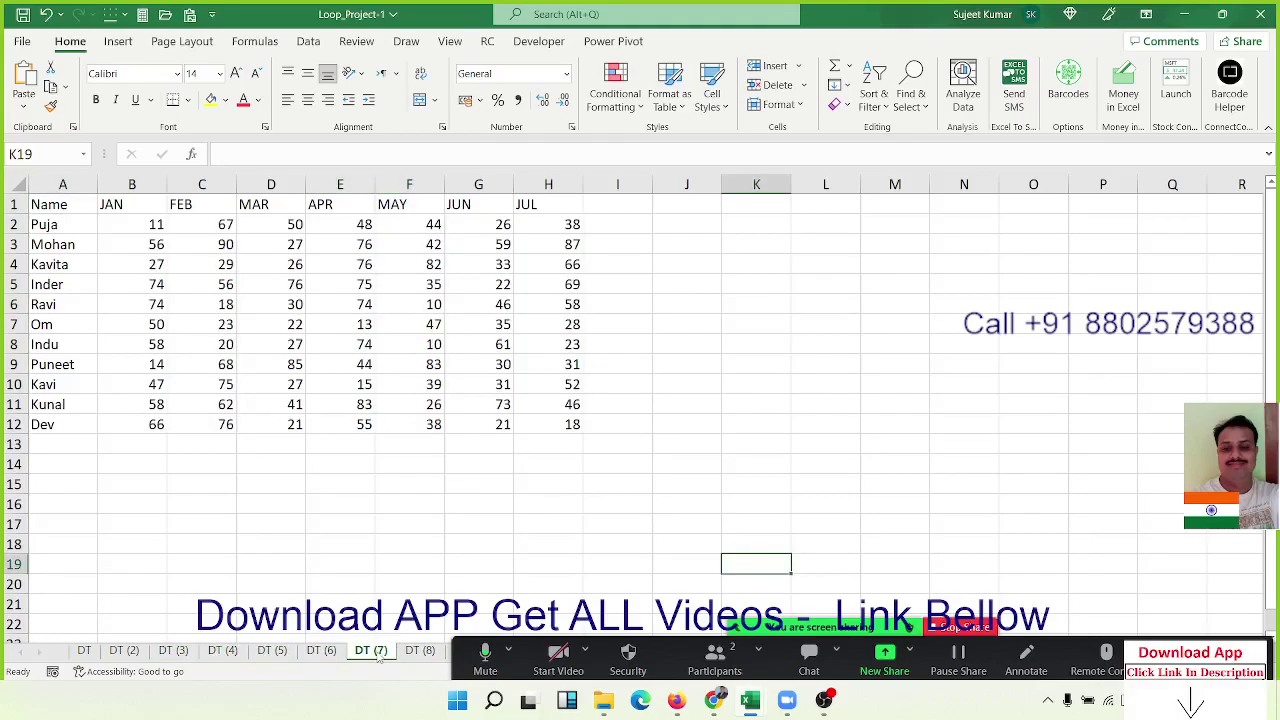
click(420, 651)
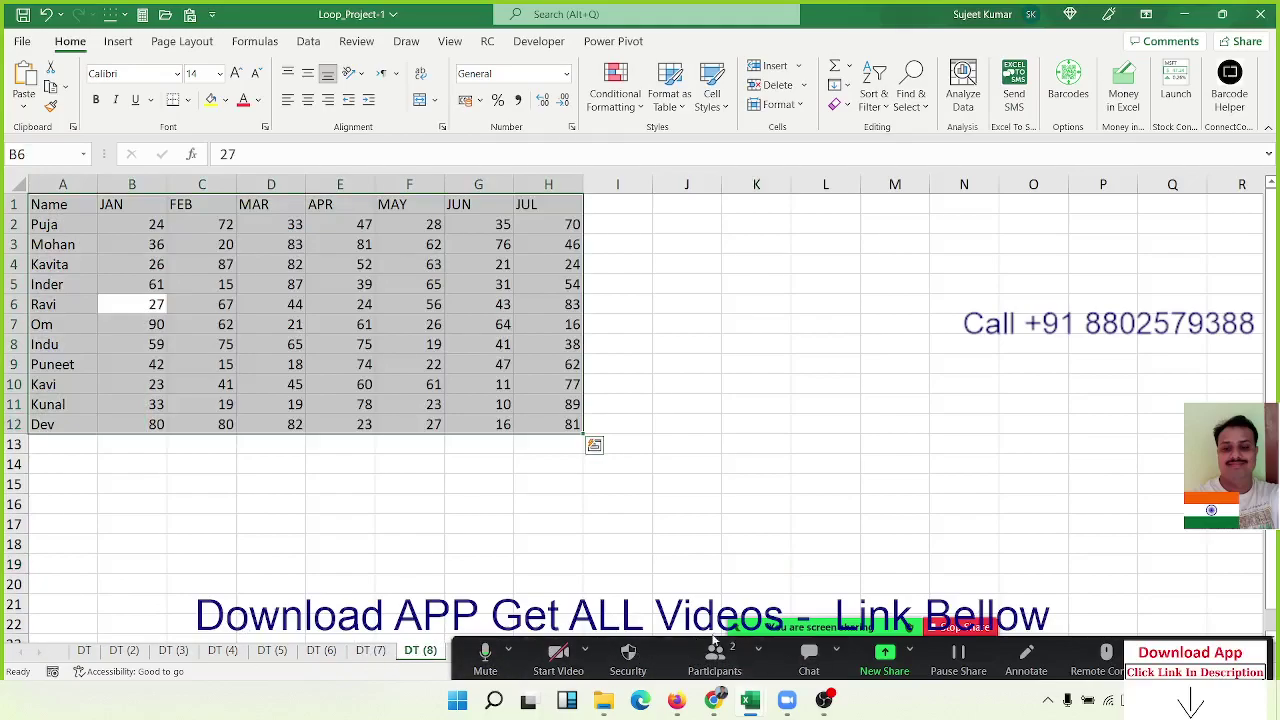
drag(714, 641, 714, 5)
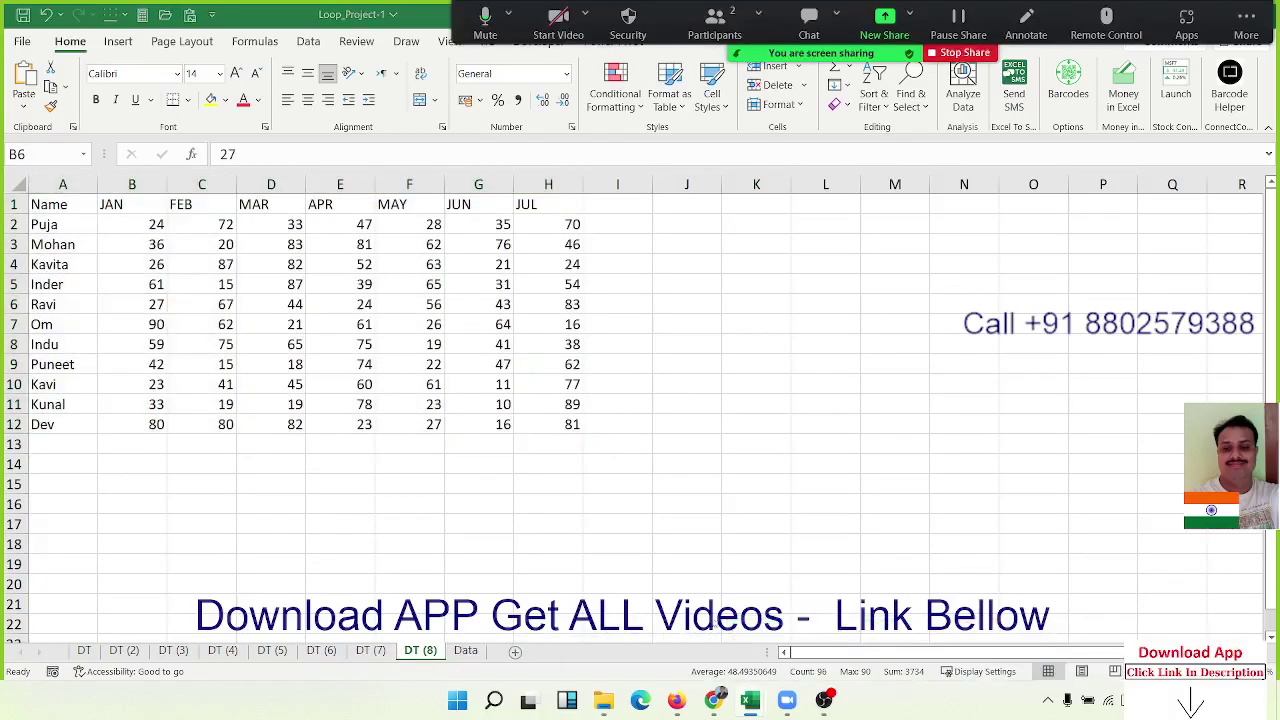
click(476, 651)
click(476, 651)
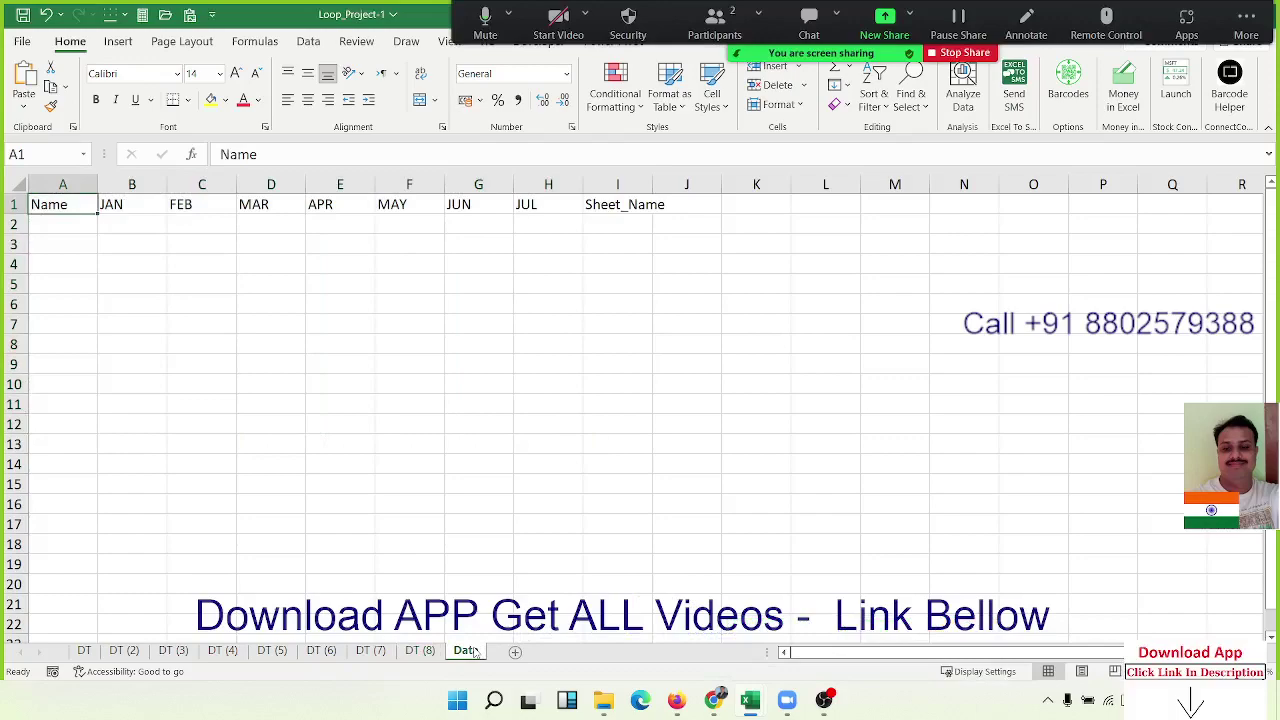
Compare the empty Data sheet with sheets DT and DT (7), ending back on Data.
mouse_move(68, 226)
mouse_down()
mouse_move(469, 256)
mouse_move(523, 442)
mouse_up()
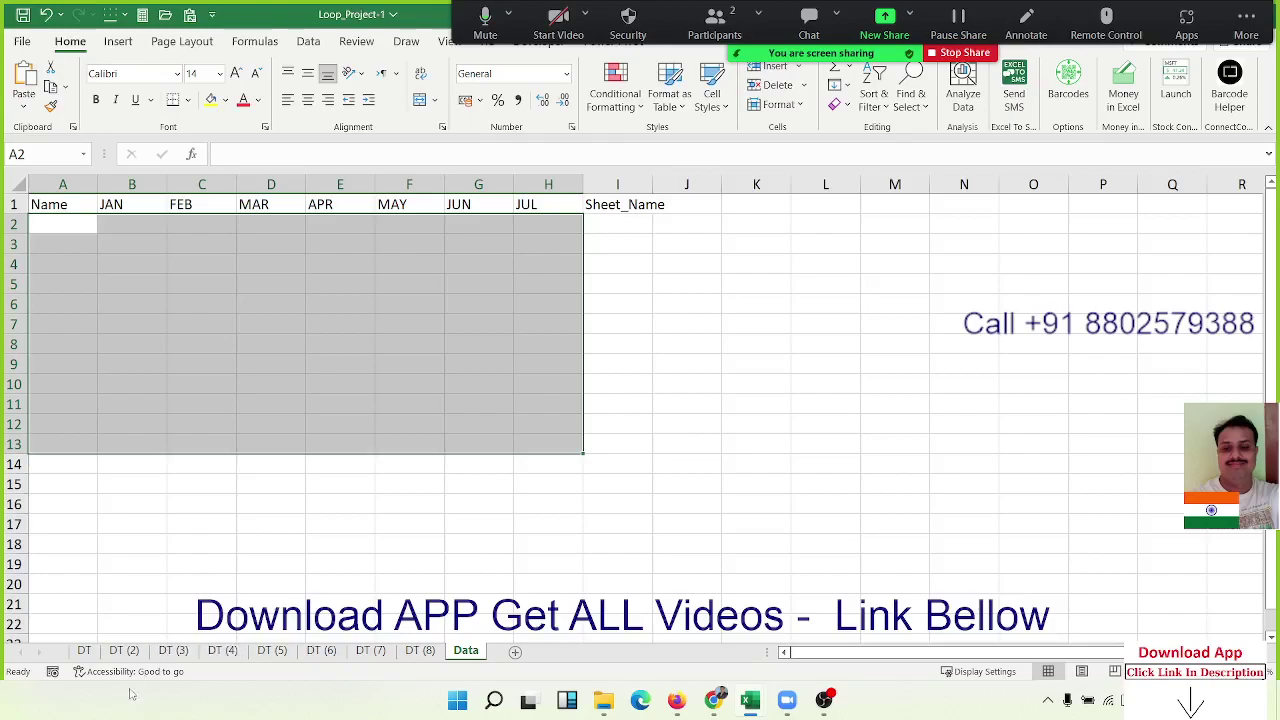
click(84, 651)
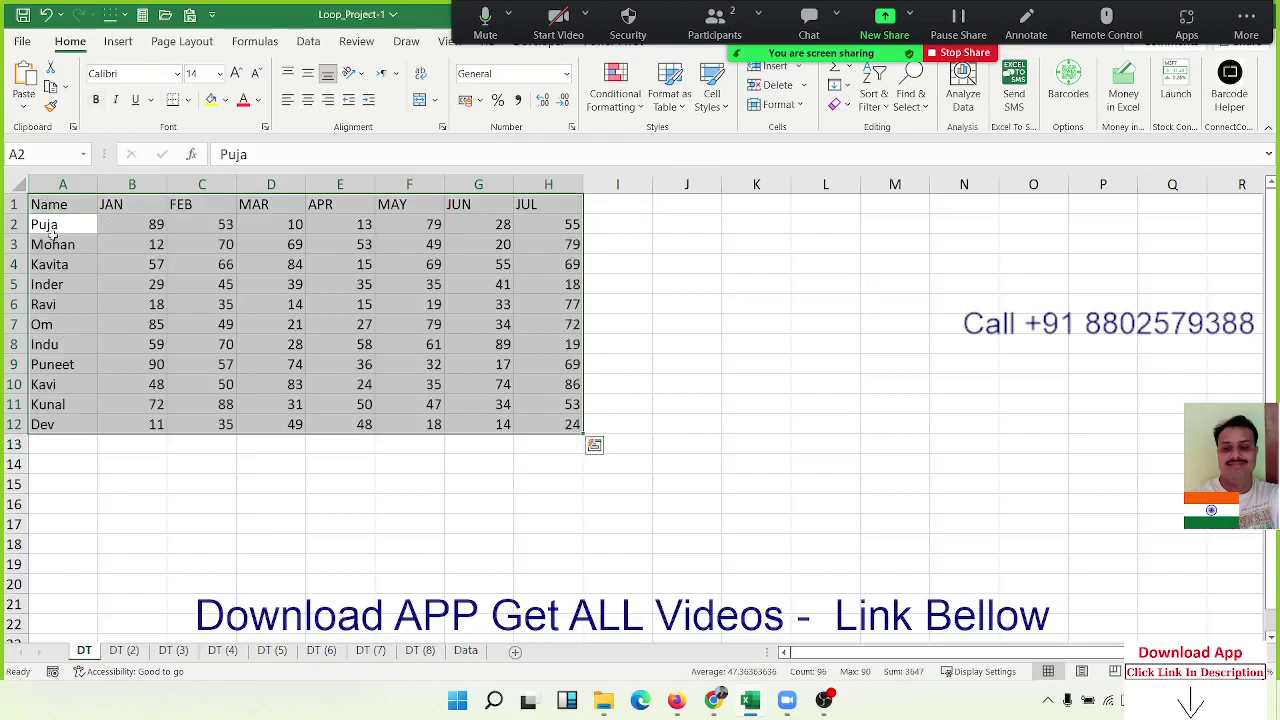
click(56, 238)
click(136, 222)
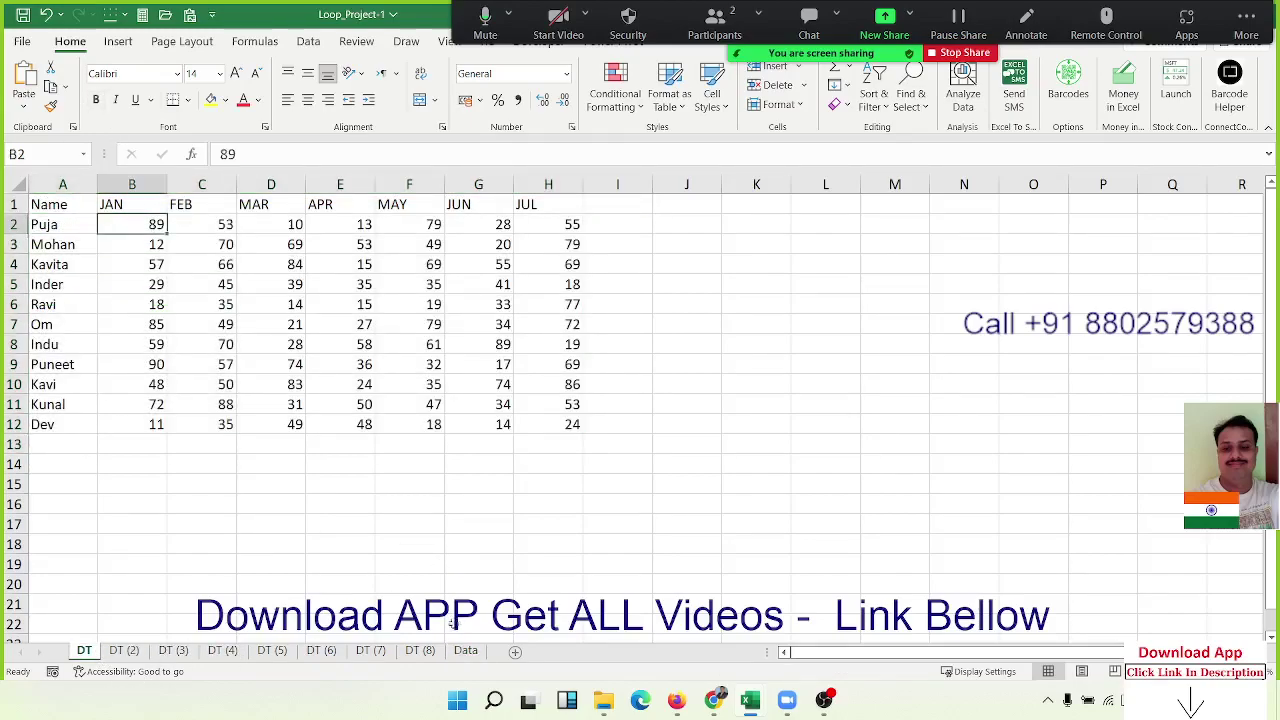
click(420, 651)
click(378, 651)
click(296, 639)
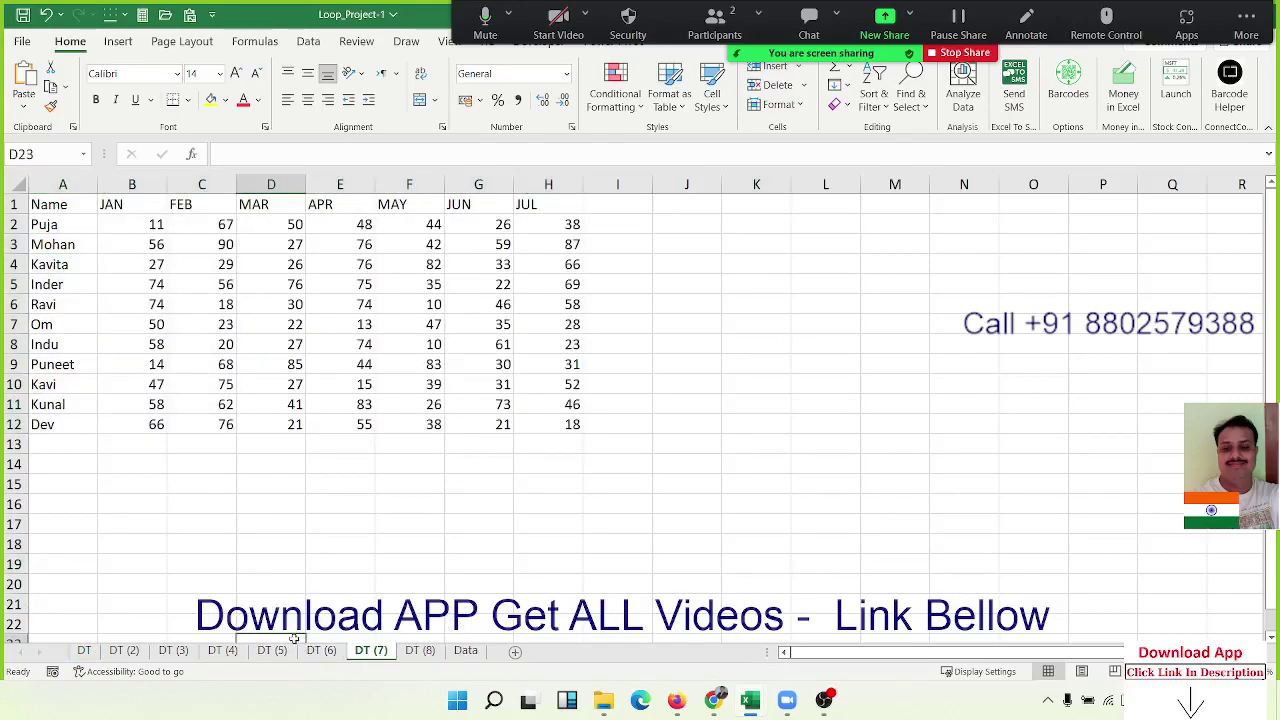
click(466, 651)
click(134, 322)
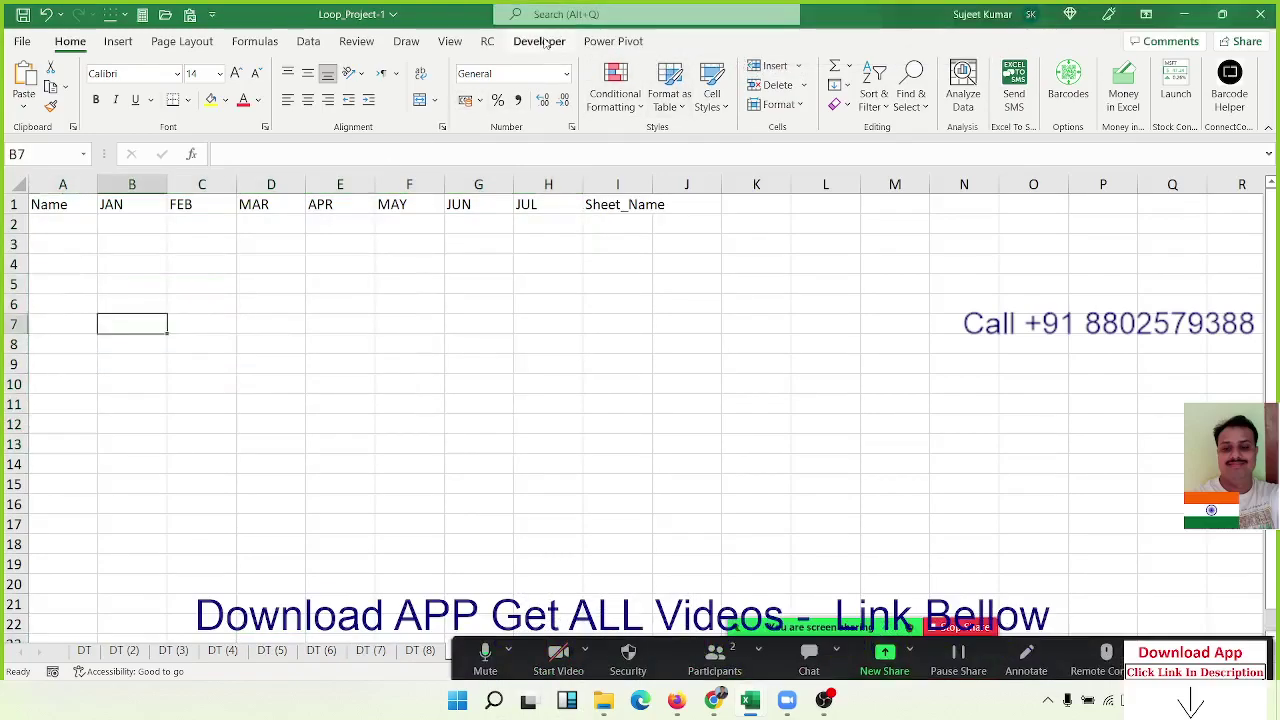
Run the copy_d macro from Developer > Macros to fill the Data sheet.
click(539, 41)
click(58, 82)
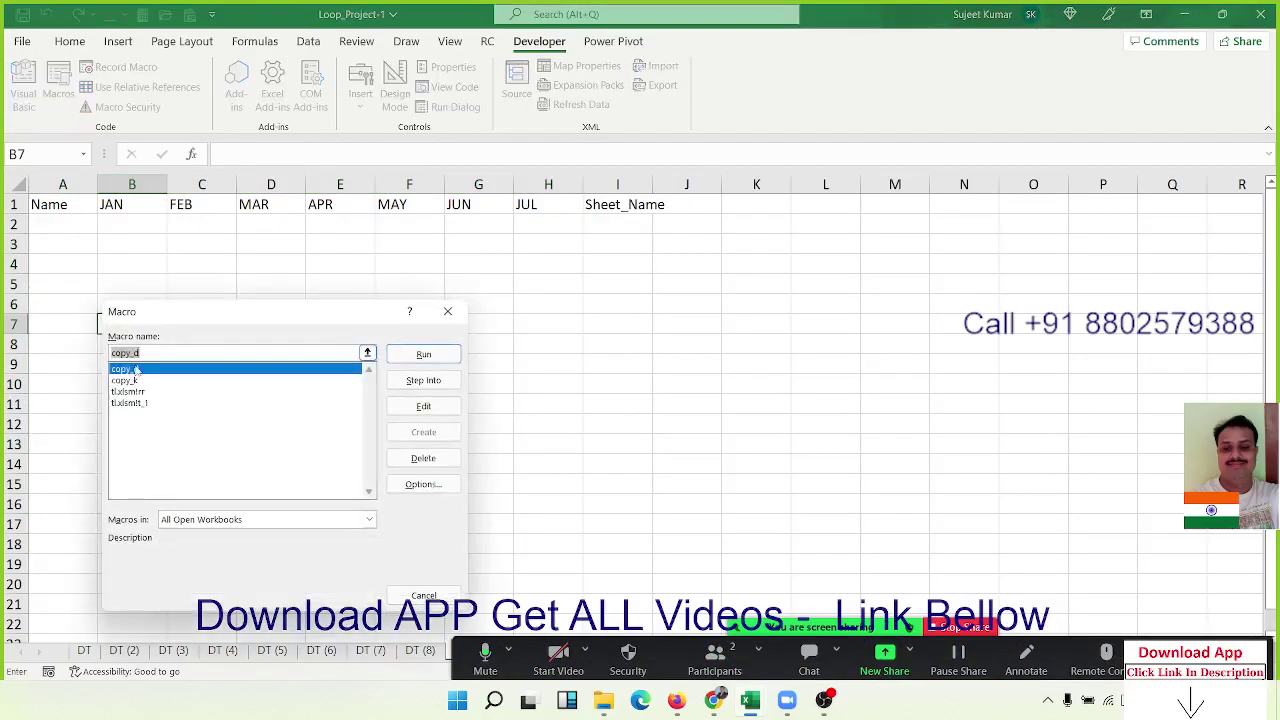
click(423, 355)
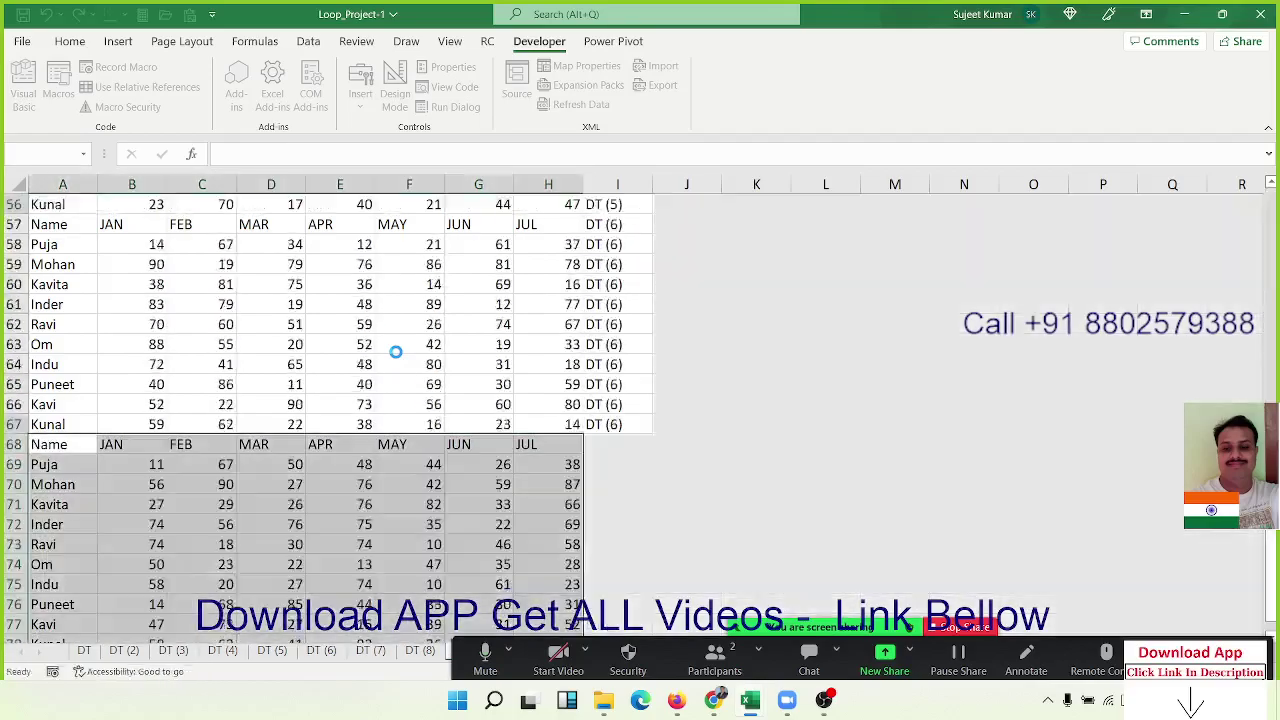
scroll(396, 352, up, 20)
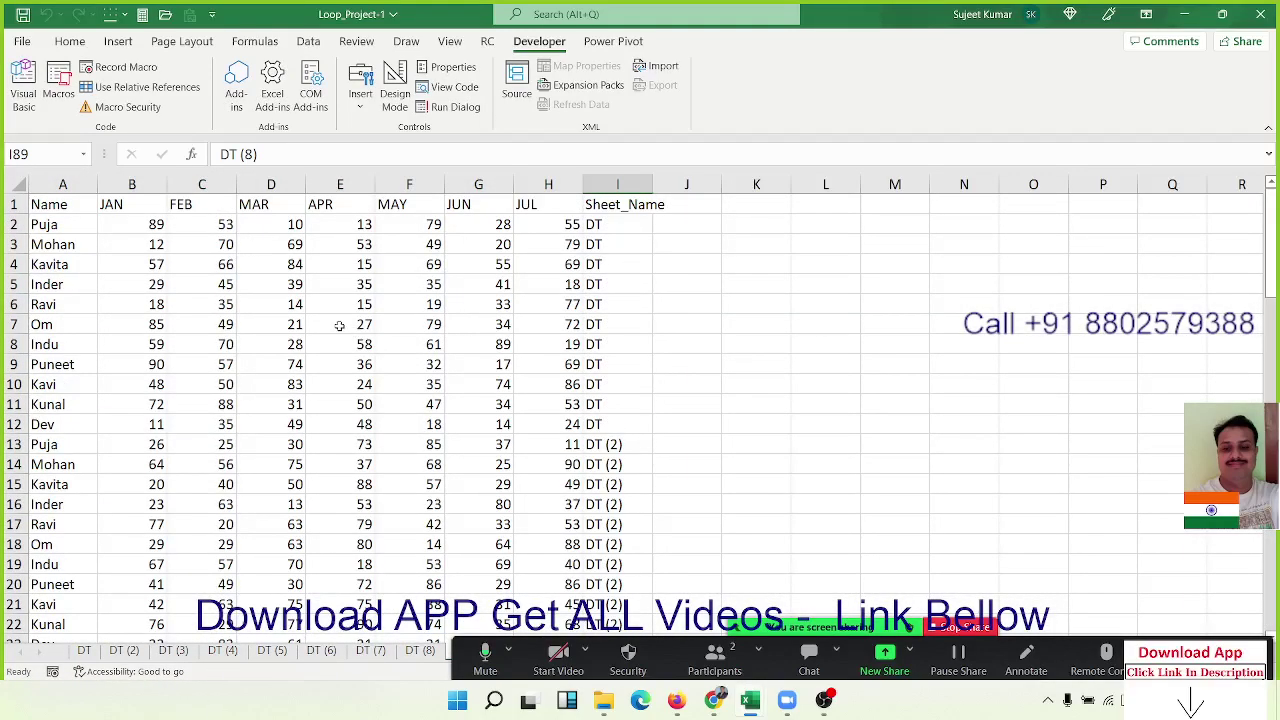
Select the copied rows A1:I12, then close Loop_Project-1 without saving.
click(589, 424)
drag(589, 424, 3, 152)
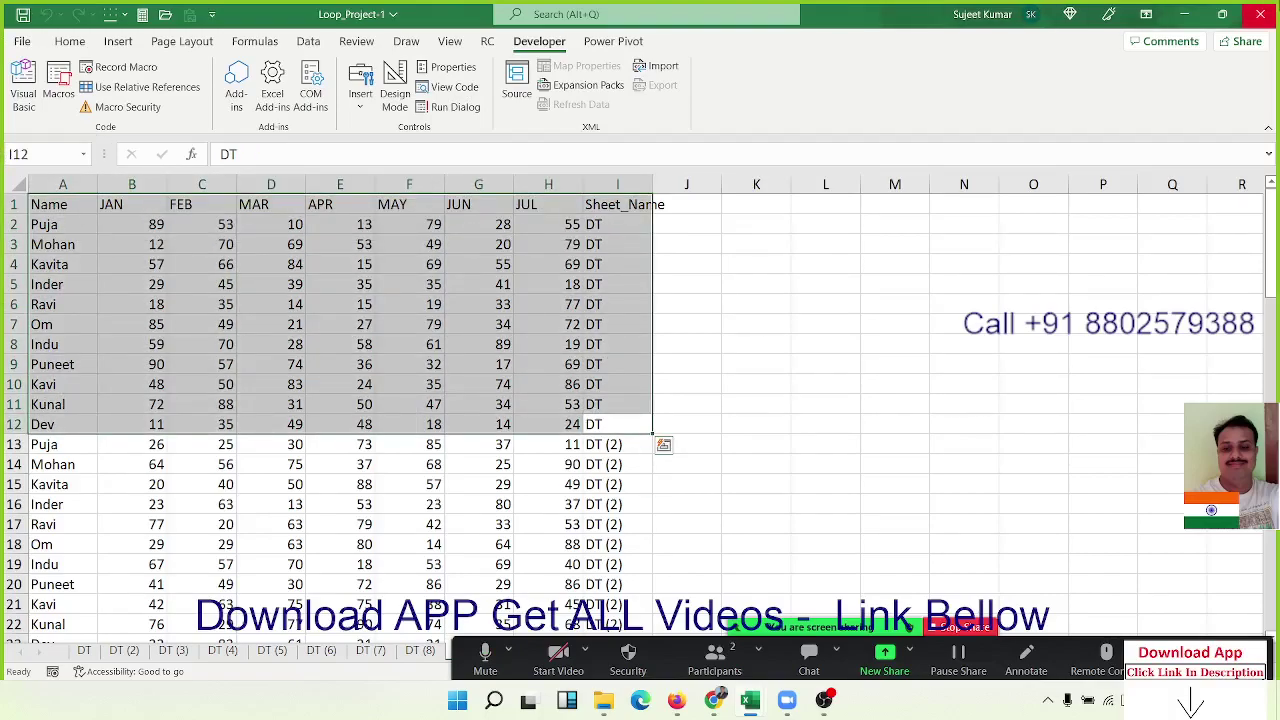
click(1262, 15)
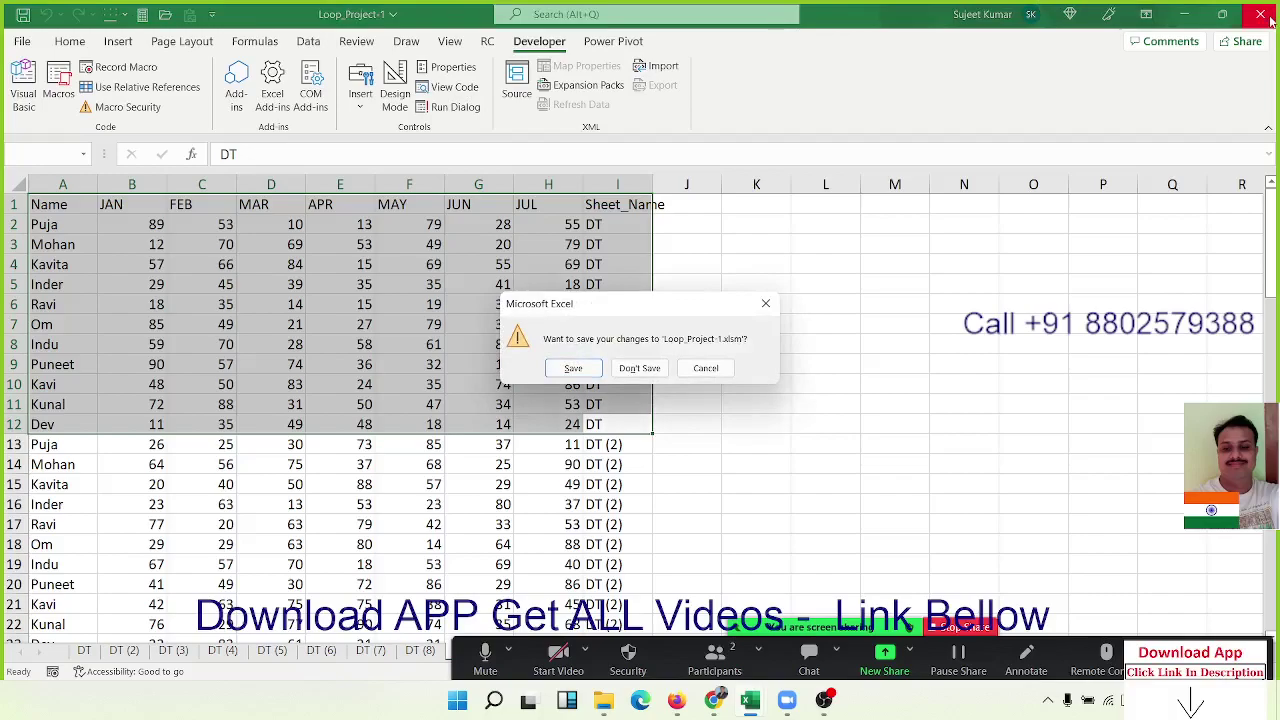
click(632, 367)
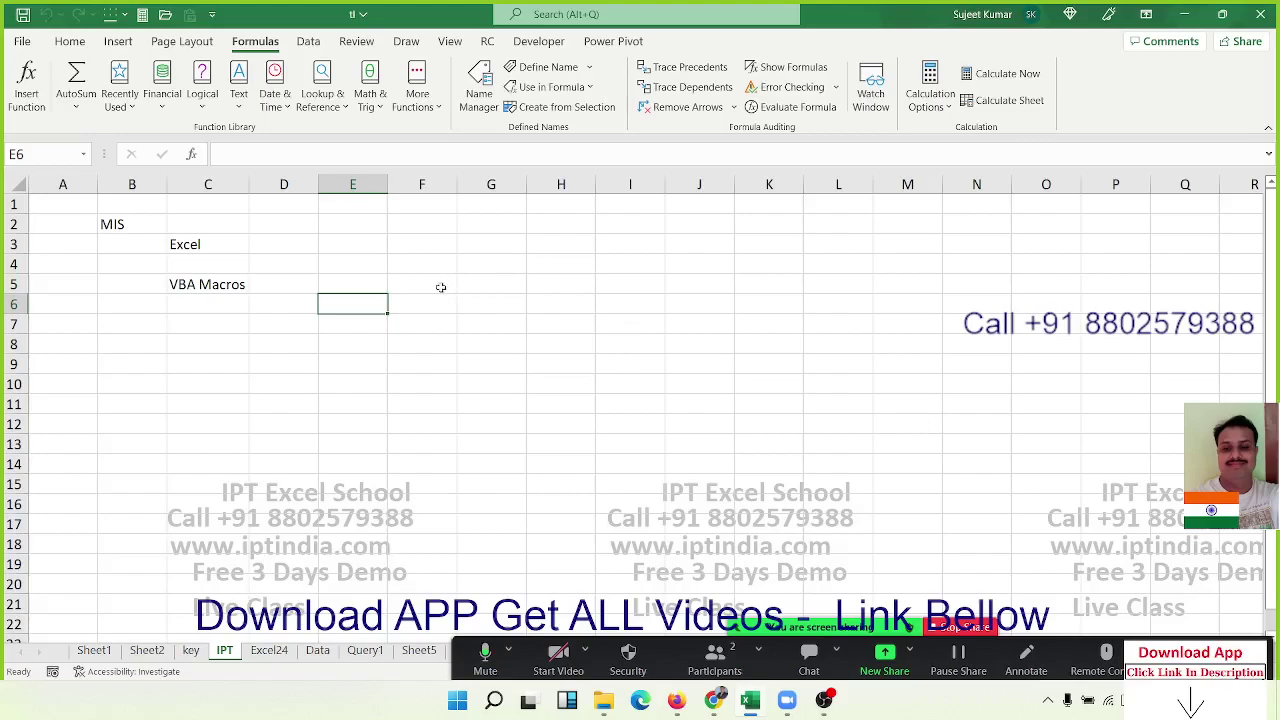
Open the Event_Project workbook from the Recent workbooks list.
click(216, 287)
click(277, 296)
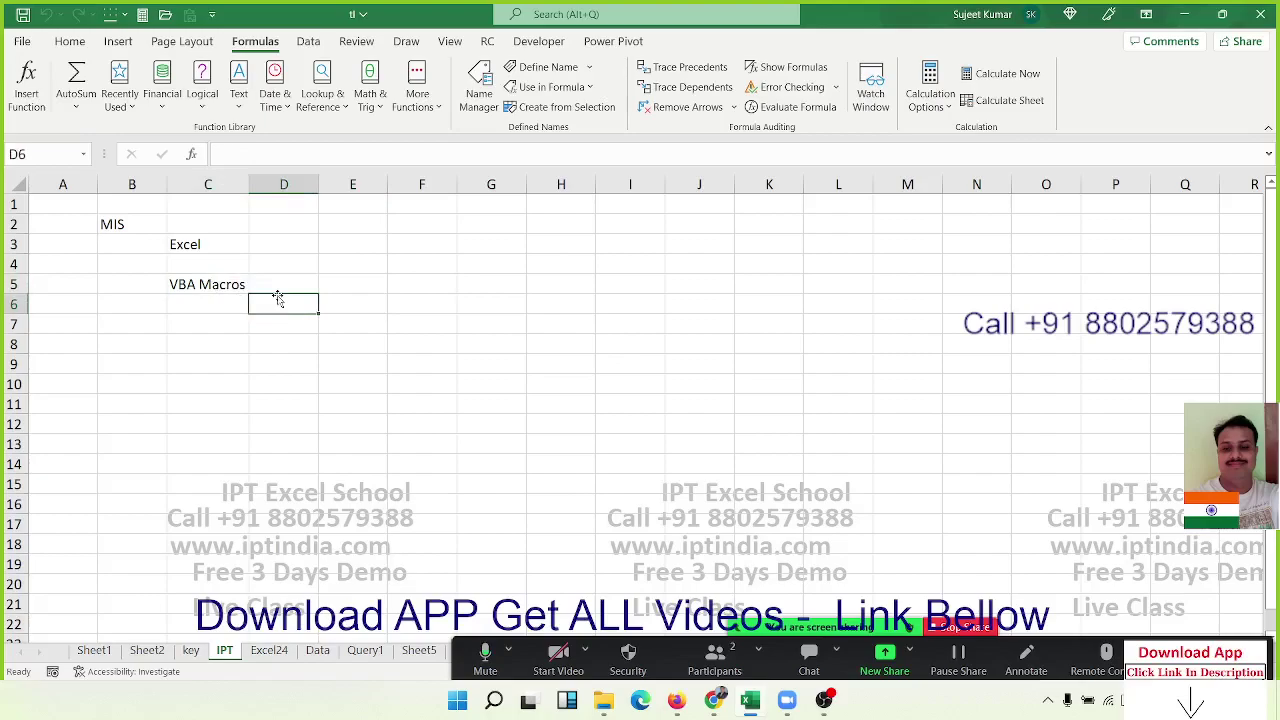
click(30, 45)
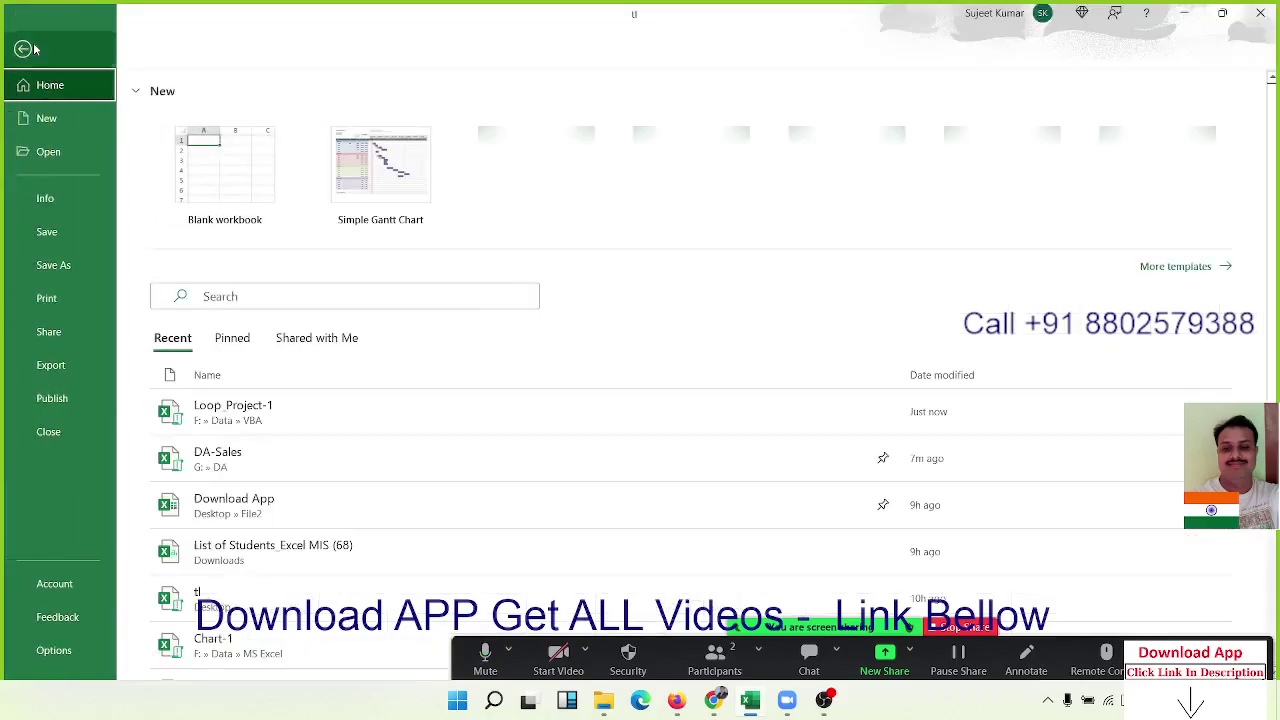
scroll(388, 402, down, 2)
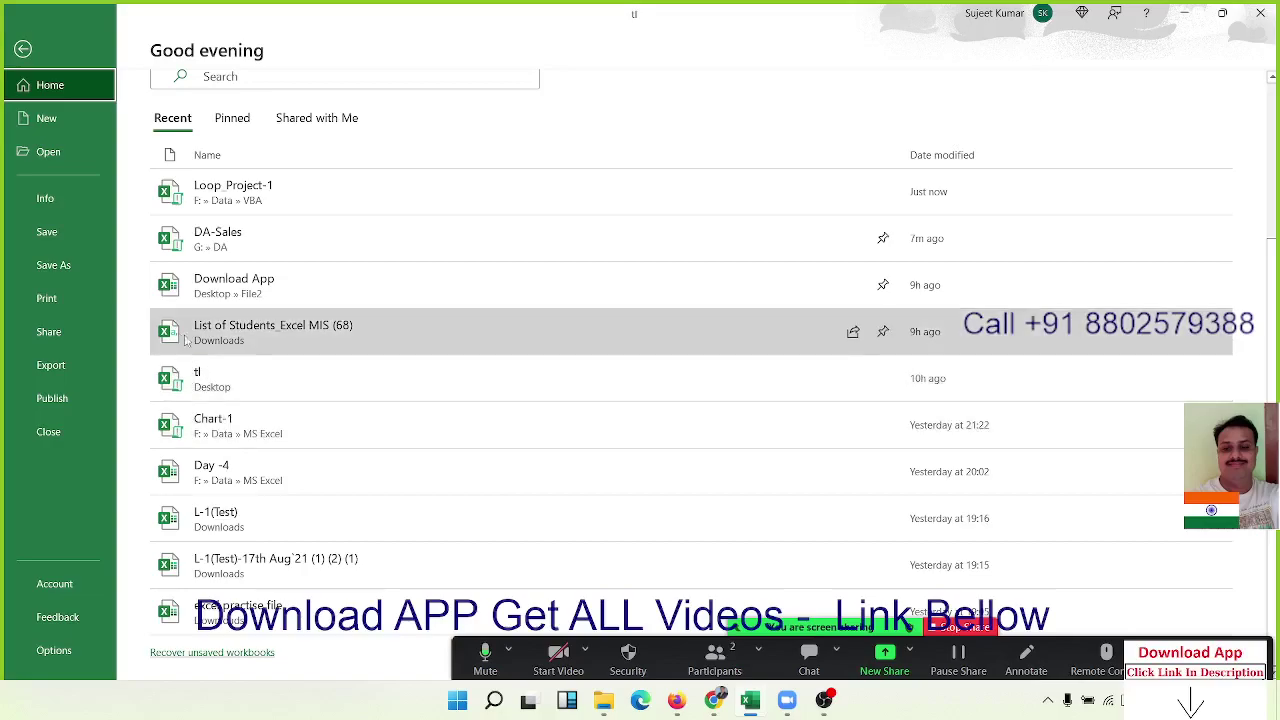
click(62, 158)
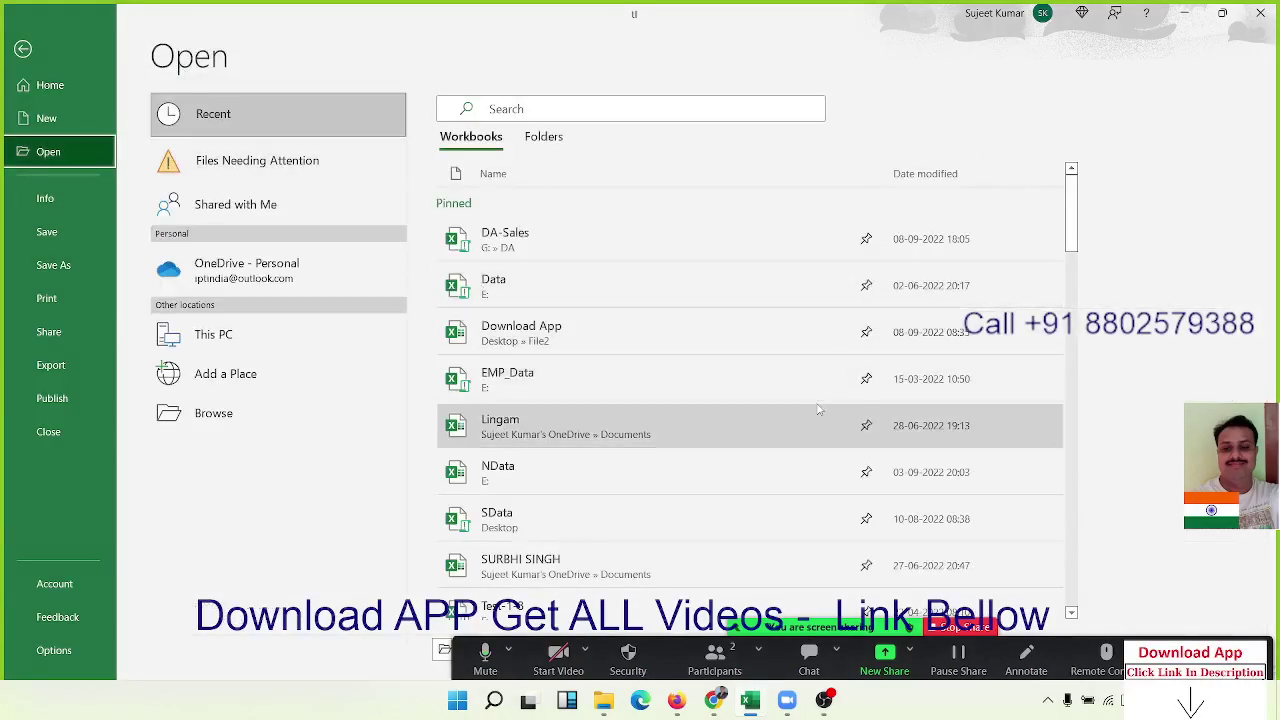
scroll(771, 467, down, 3)
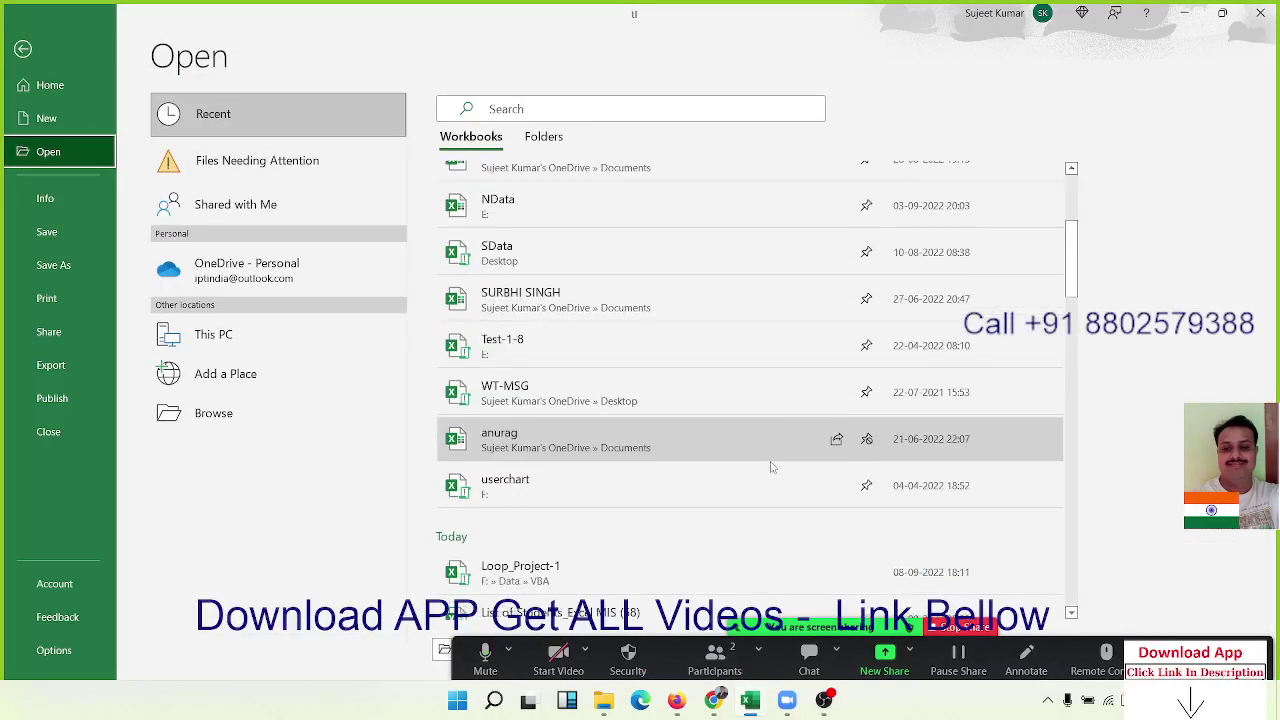
scroll(771, 467, up, 2)
scroll(771, 467, up, 2)
scroll(771, 467, down, 2)
scroll(771, 467, down, 4)
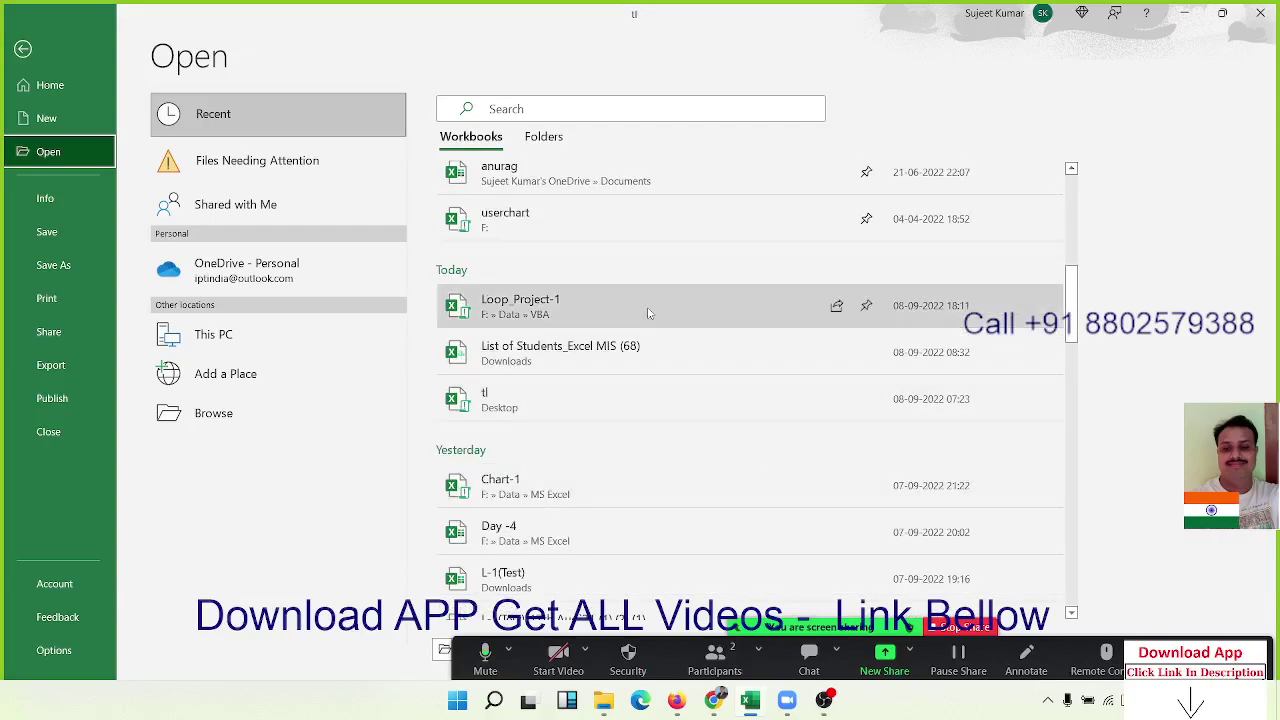
scroll(660, 428, down, 3)
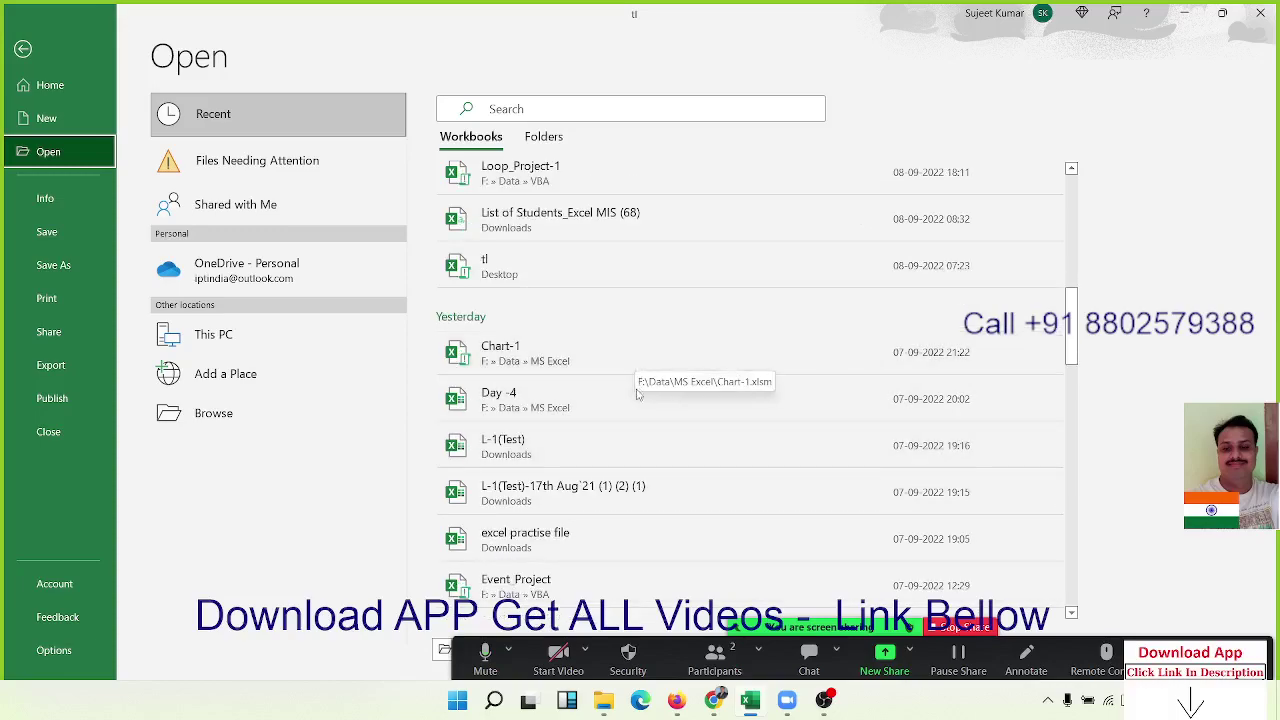
scroll(640, 541, down, 4)
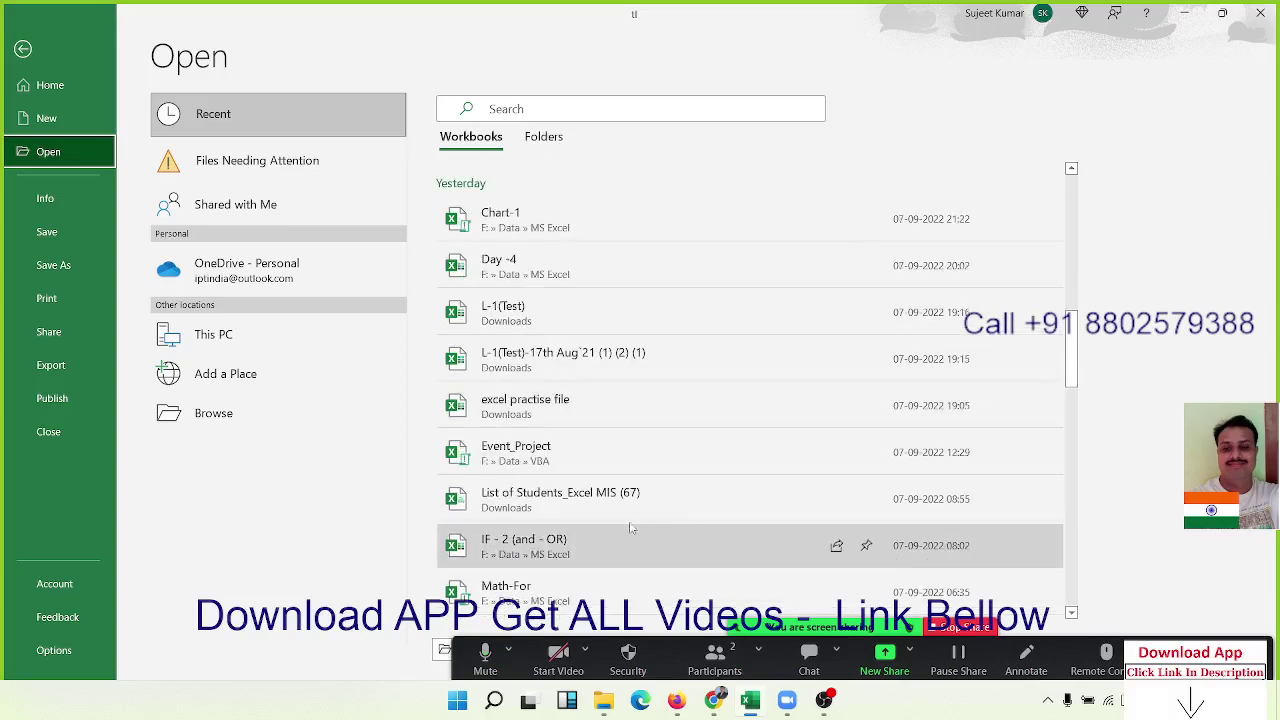
click(619, 469)
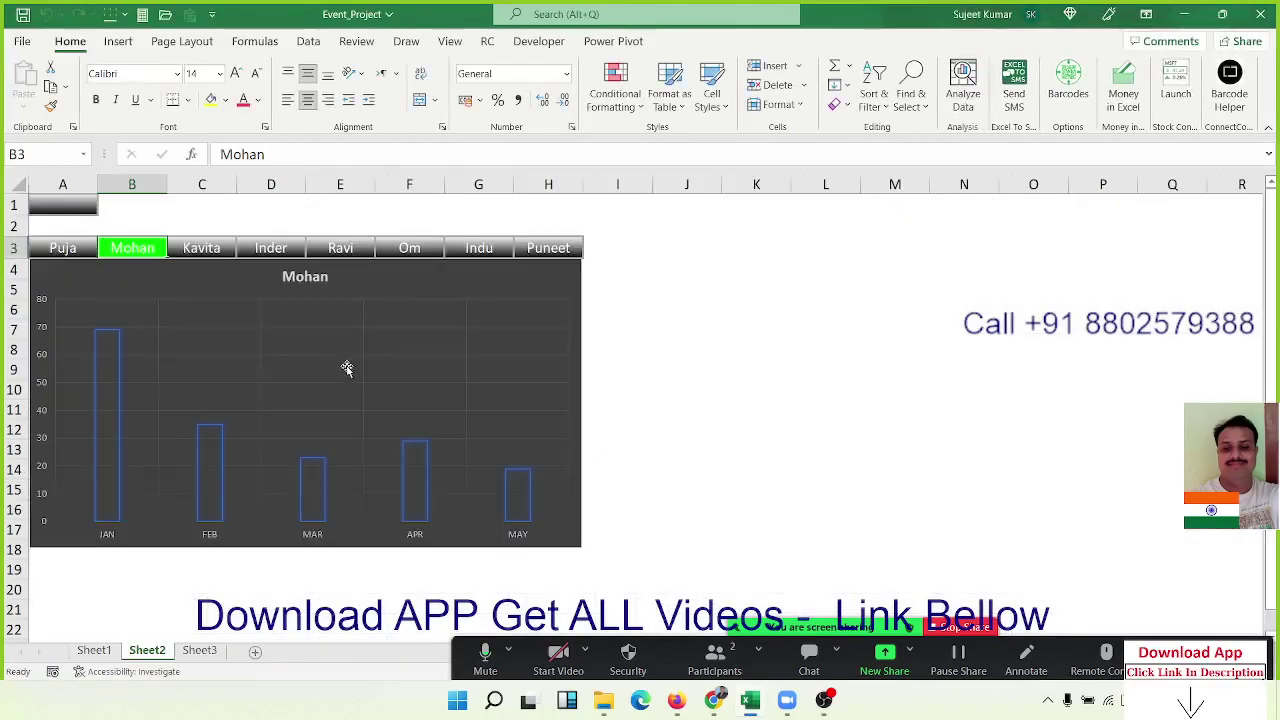
Show the chart for Kavita, Inder, Ravi, Om, Indu, Puneet, then Mohan again.
click(202, 249)
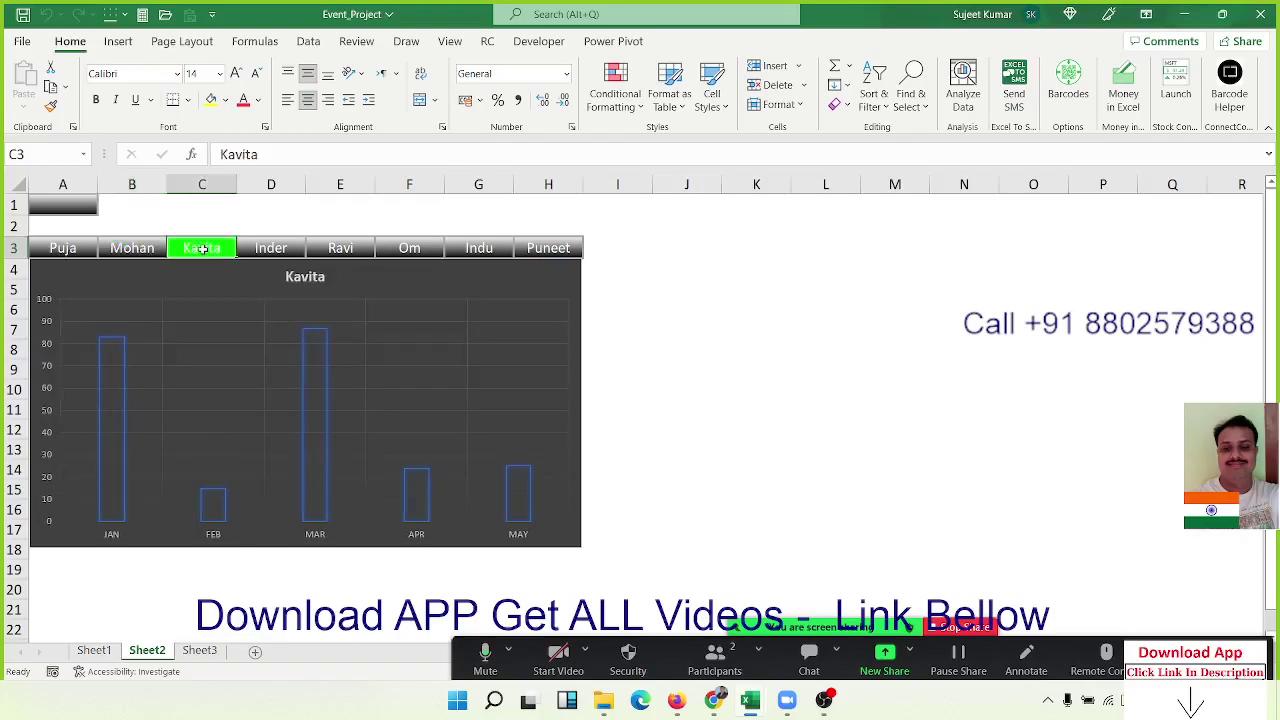
click(273, 250)
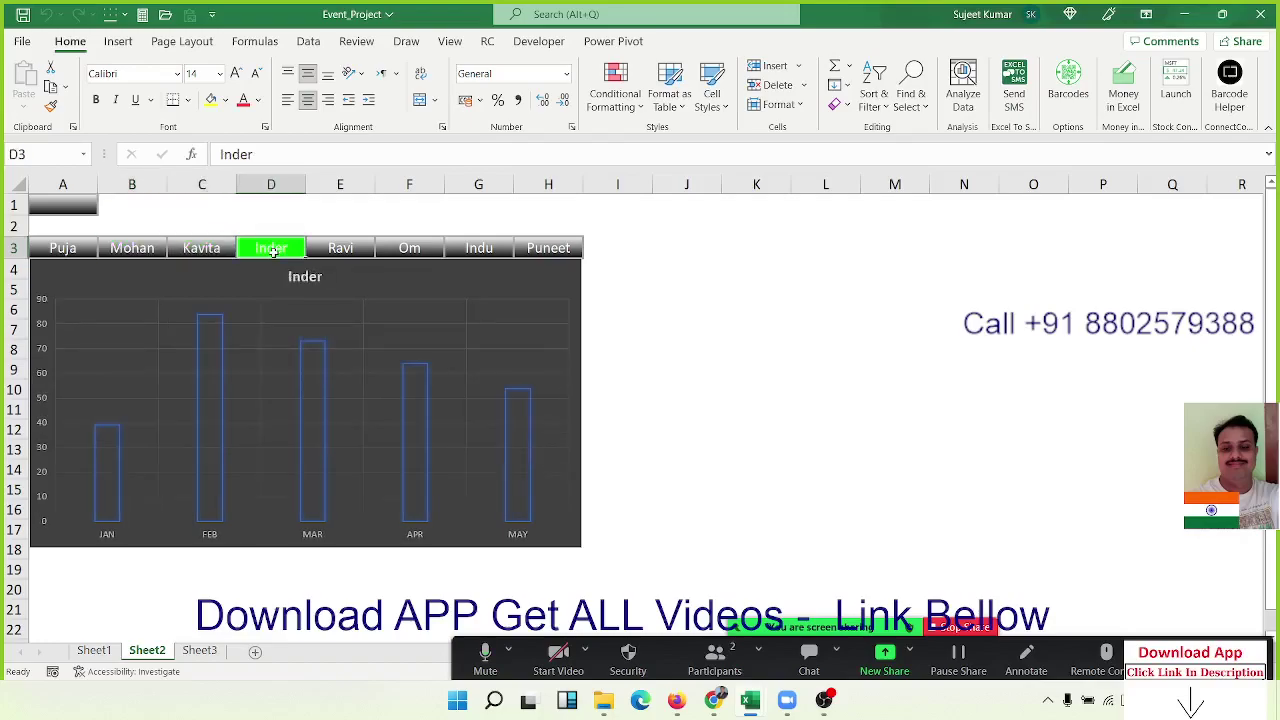
click(315, 248)
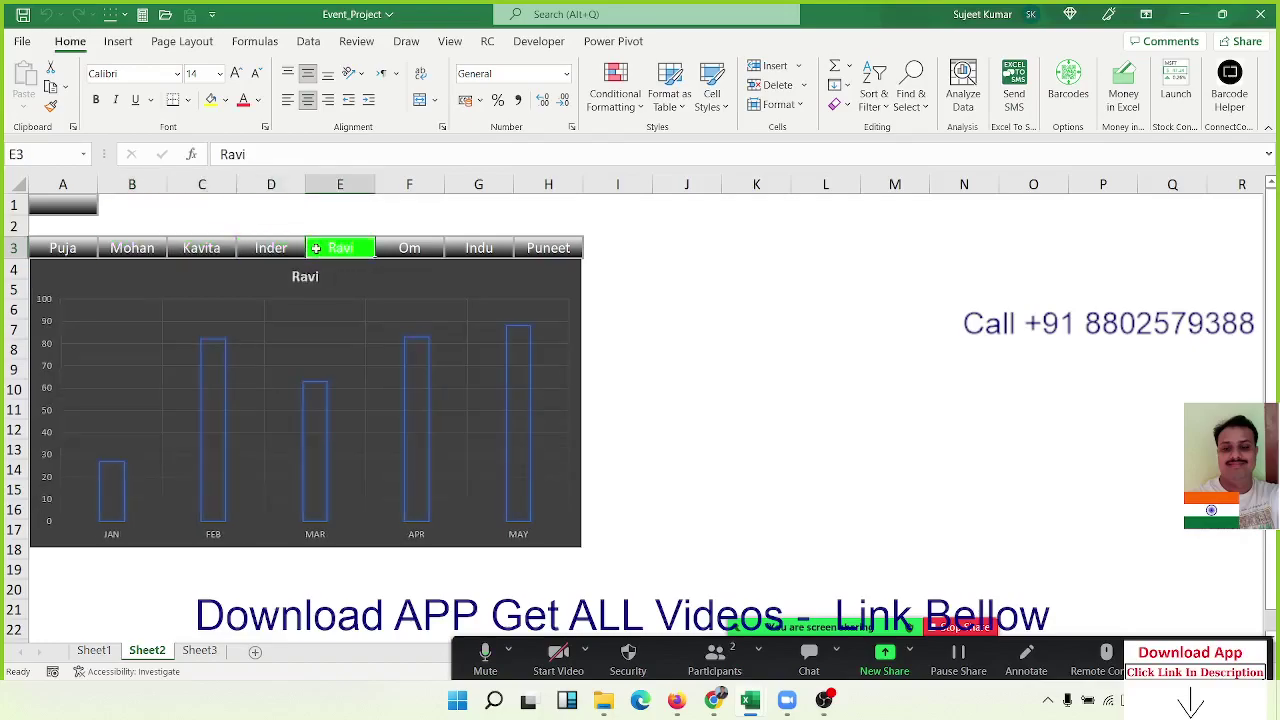
click(424, 249)
click(482, 250)
click(545, 253)
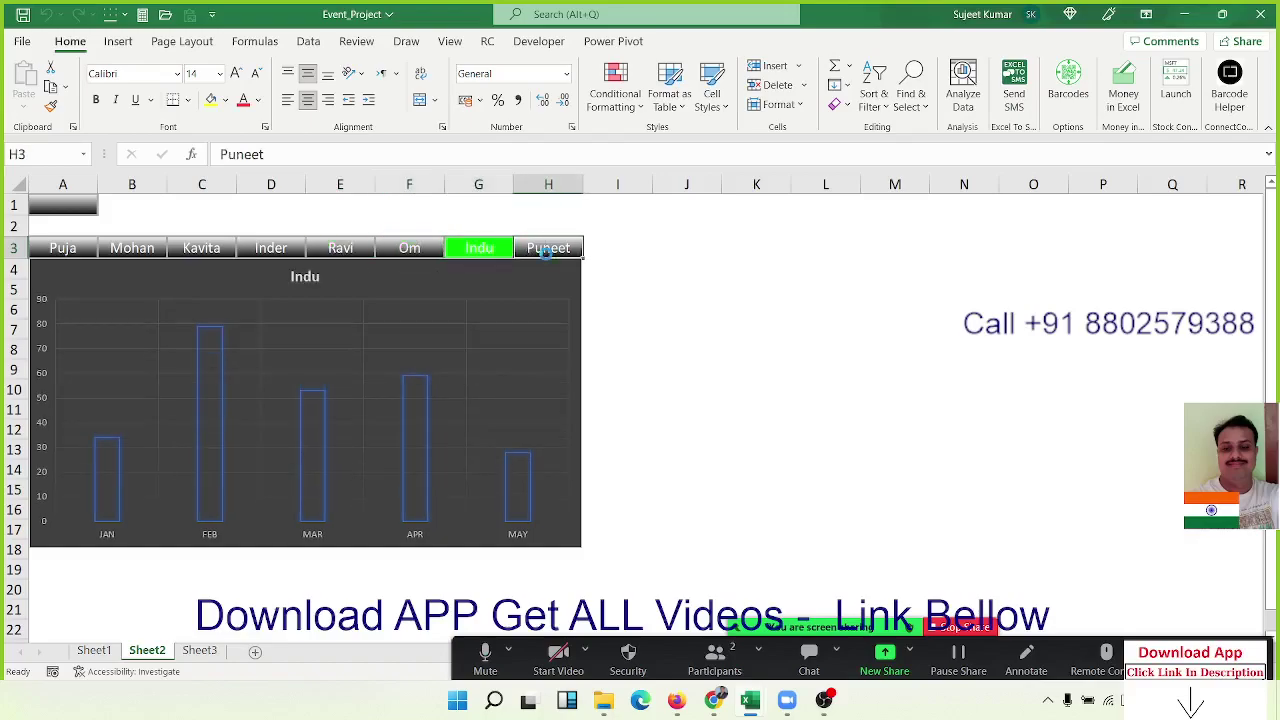
click(134, 248)
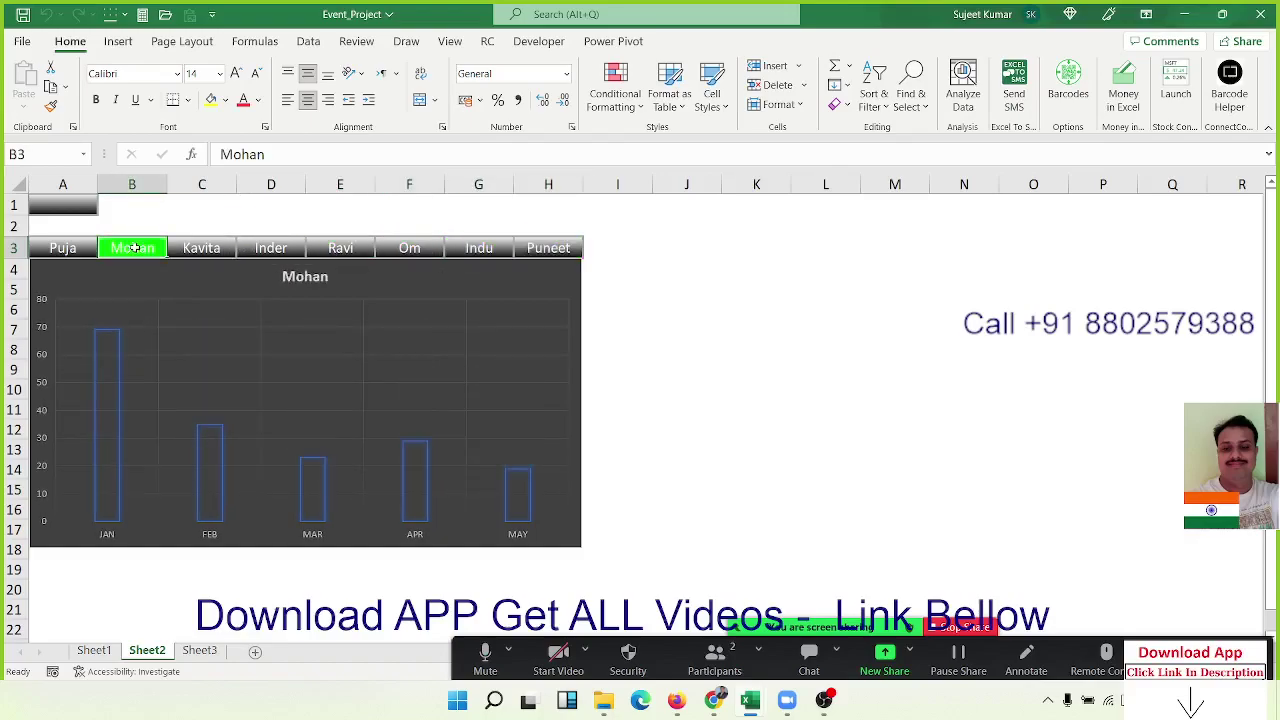
Check Sheet1's JAN–MAY data, return to Sheet2 and show the Developer tab.
click(94, 651)
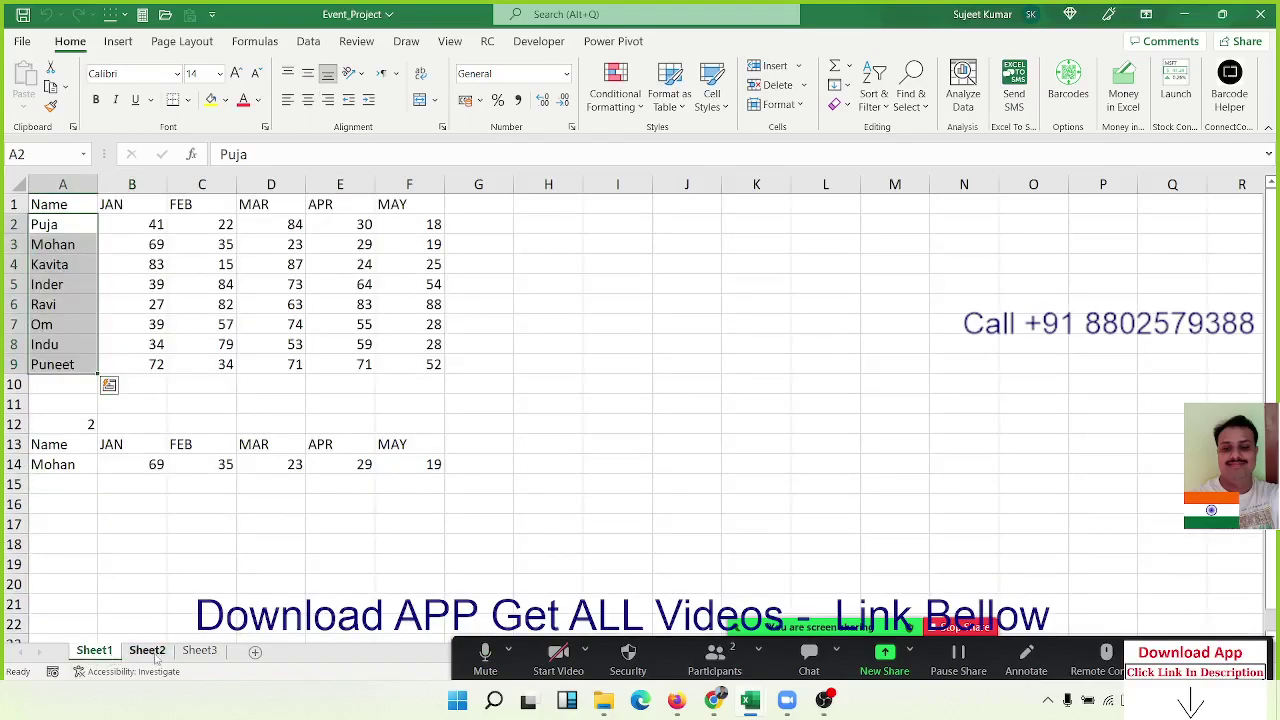
click(156, 656)
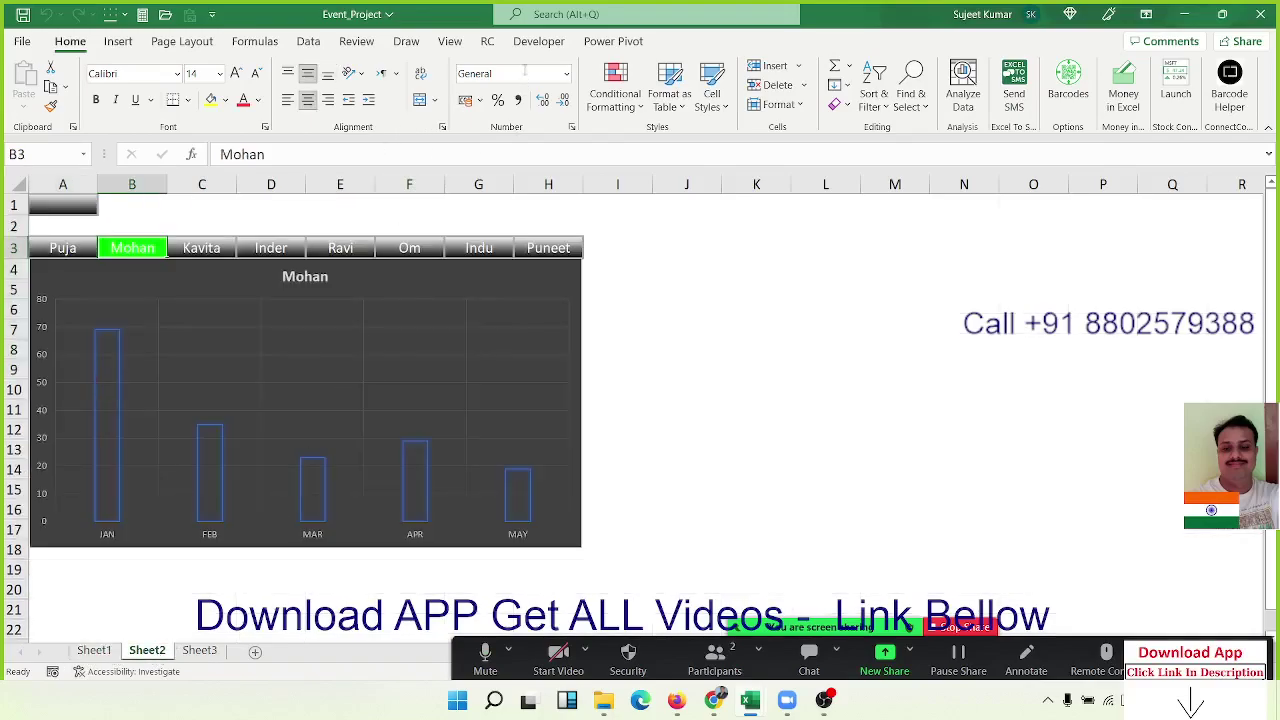
click(539, 41)
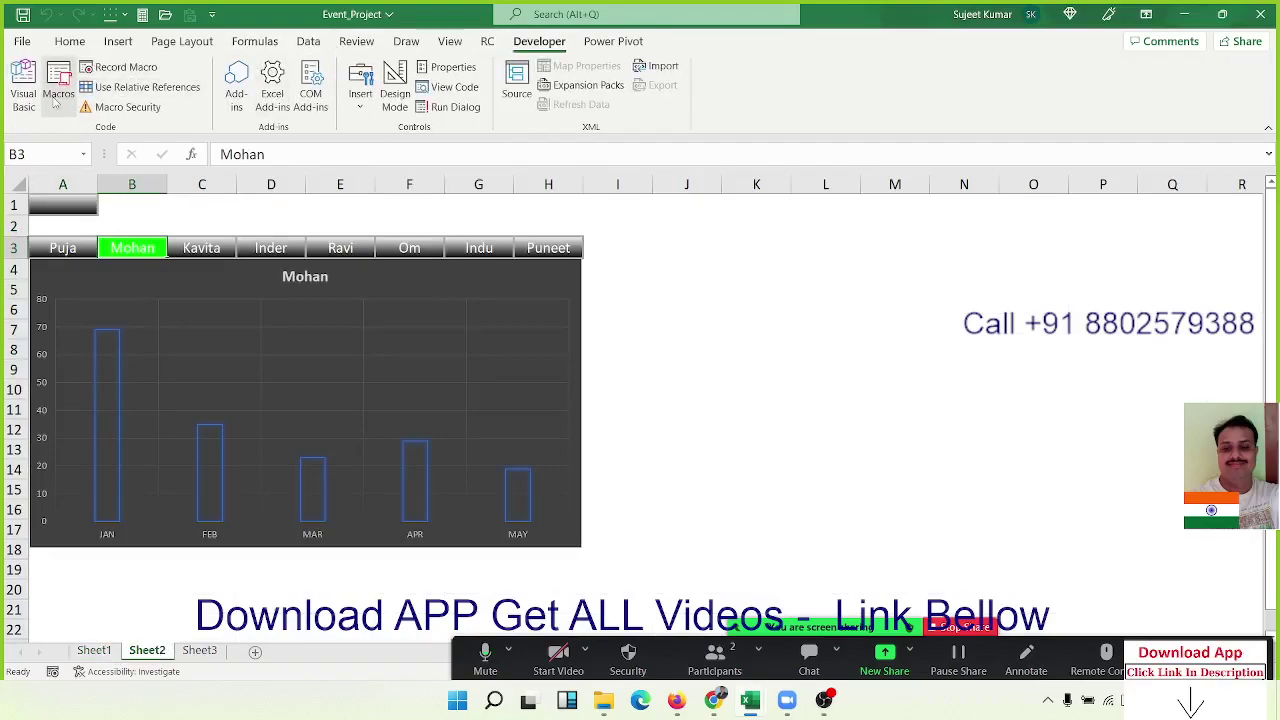
Open Sheet2's Worksheet_SelectionChange code in the VBA editor and highlight its lines.
click(23, 80)
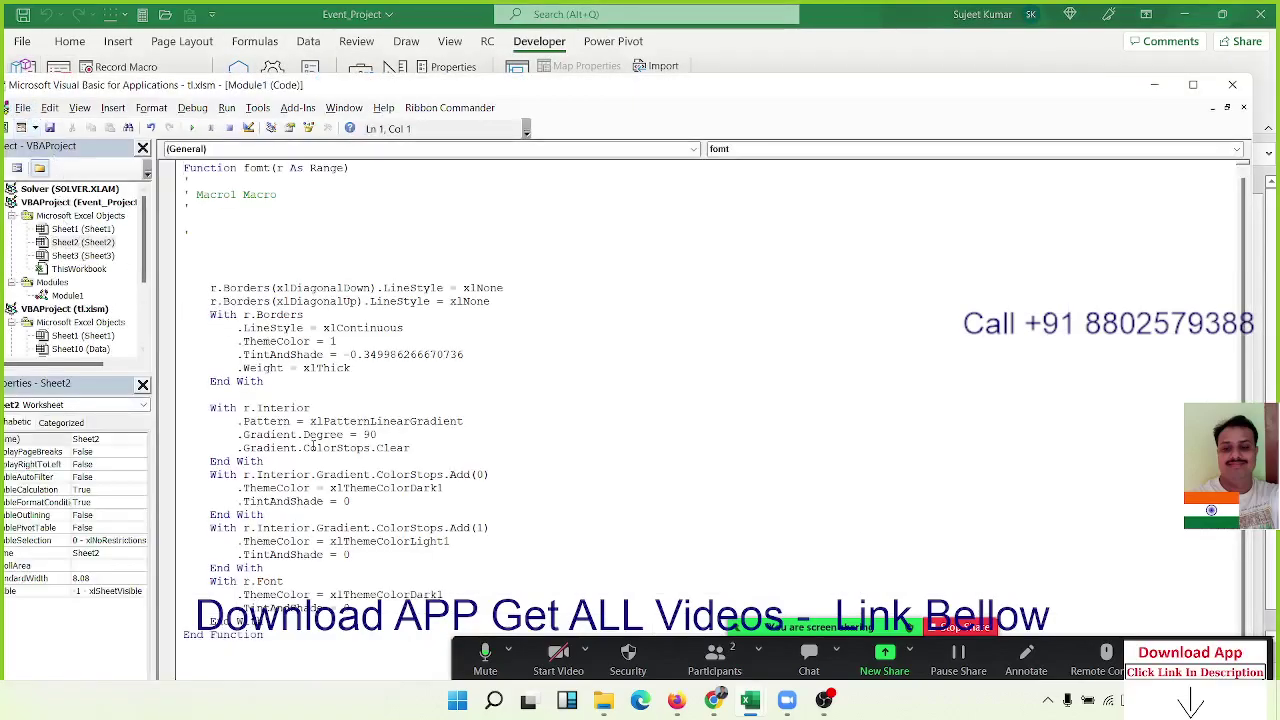
double_click(88, 242)
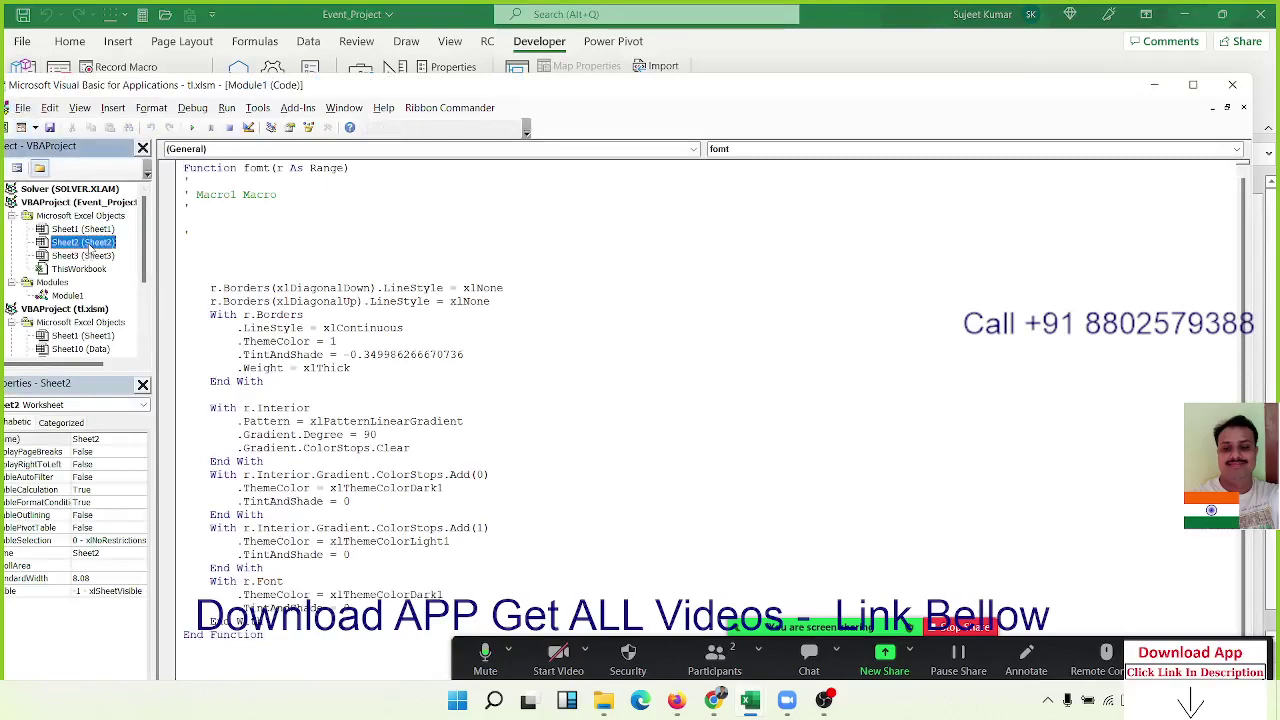
key(ctrl+a)
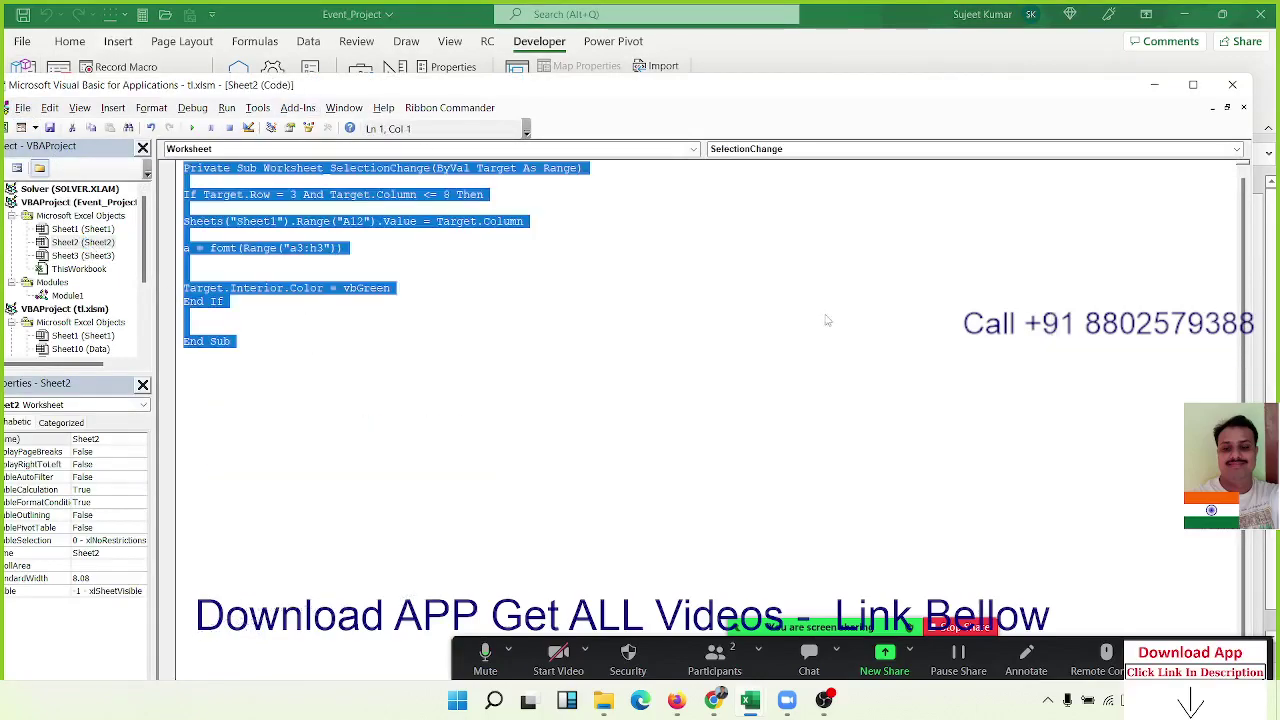
click(190, 327)
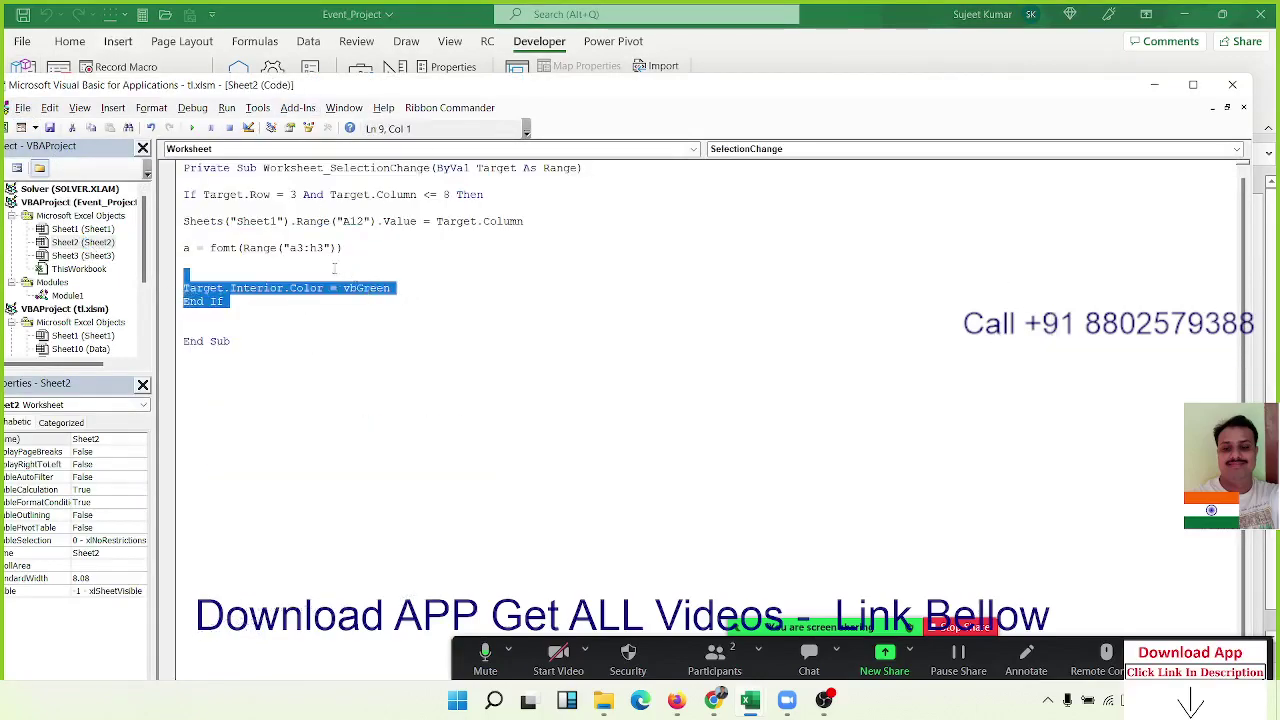
drag(449, 318, 186, 183)
click(1019, 369)
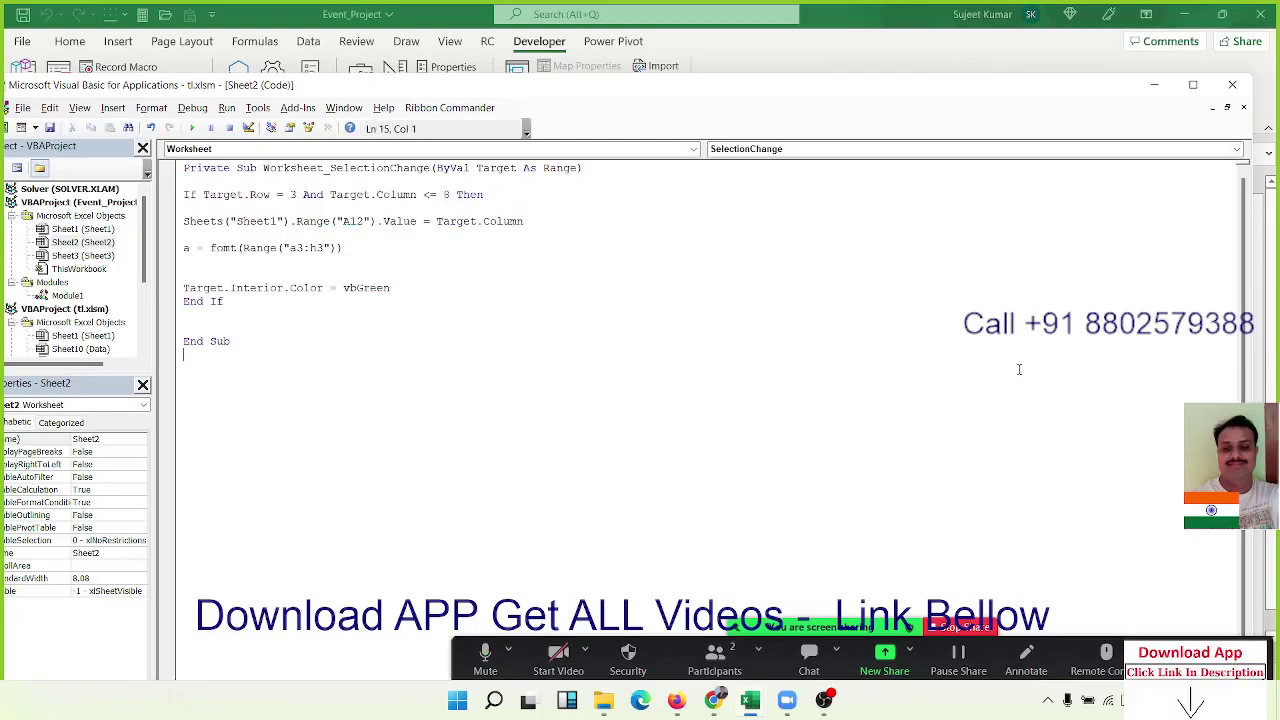
Close the VBA editor, show Om's, Indu's and Puneet's charts, then close Event_Project without saving.
click(1232, 88)
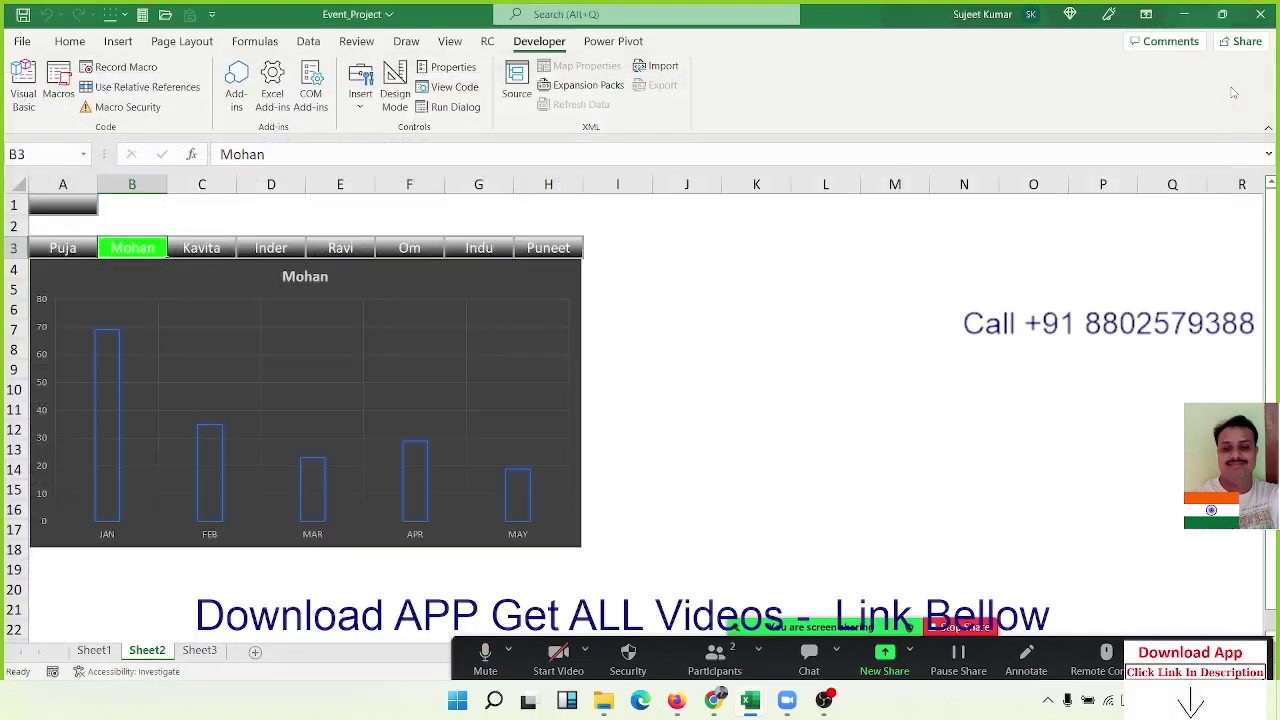
click(428, 250)
click(478, 251)
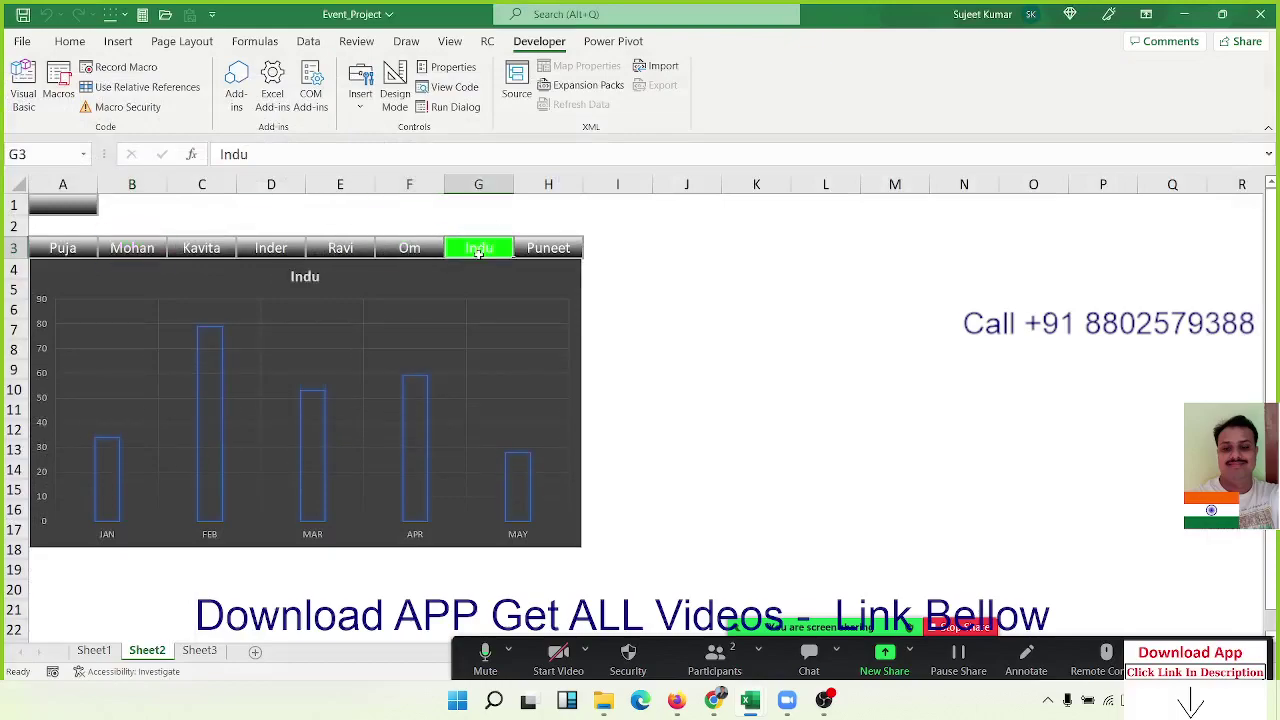
click(547, 251)
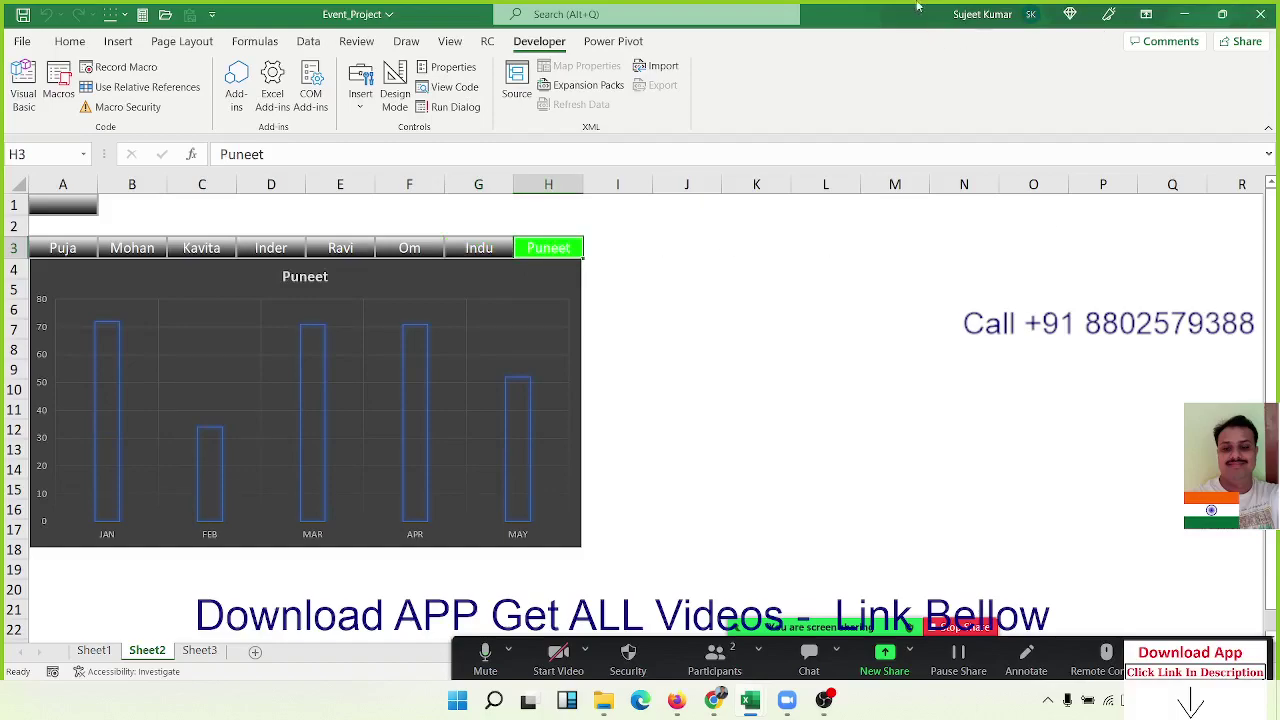
click(1260, 14)
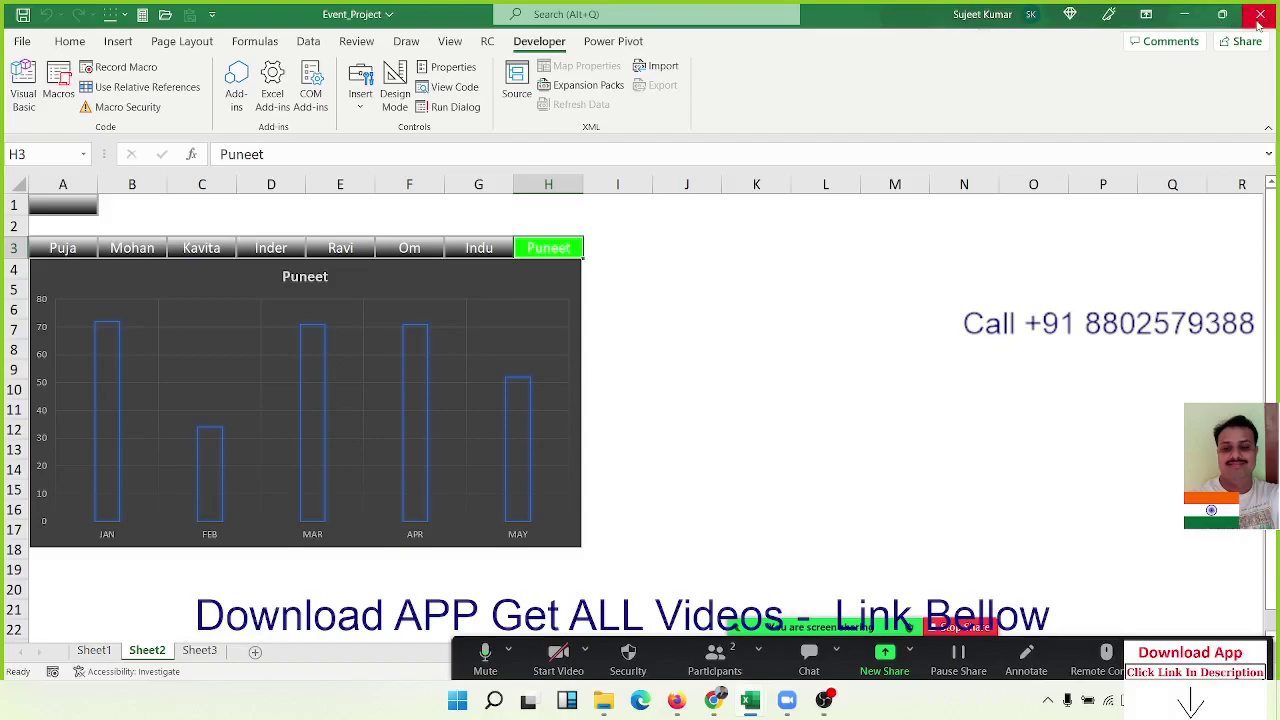
click(640, 368)
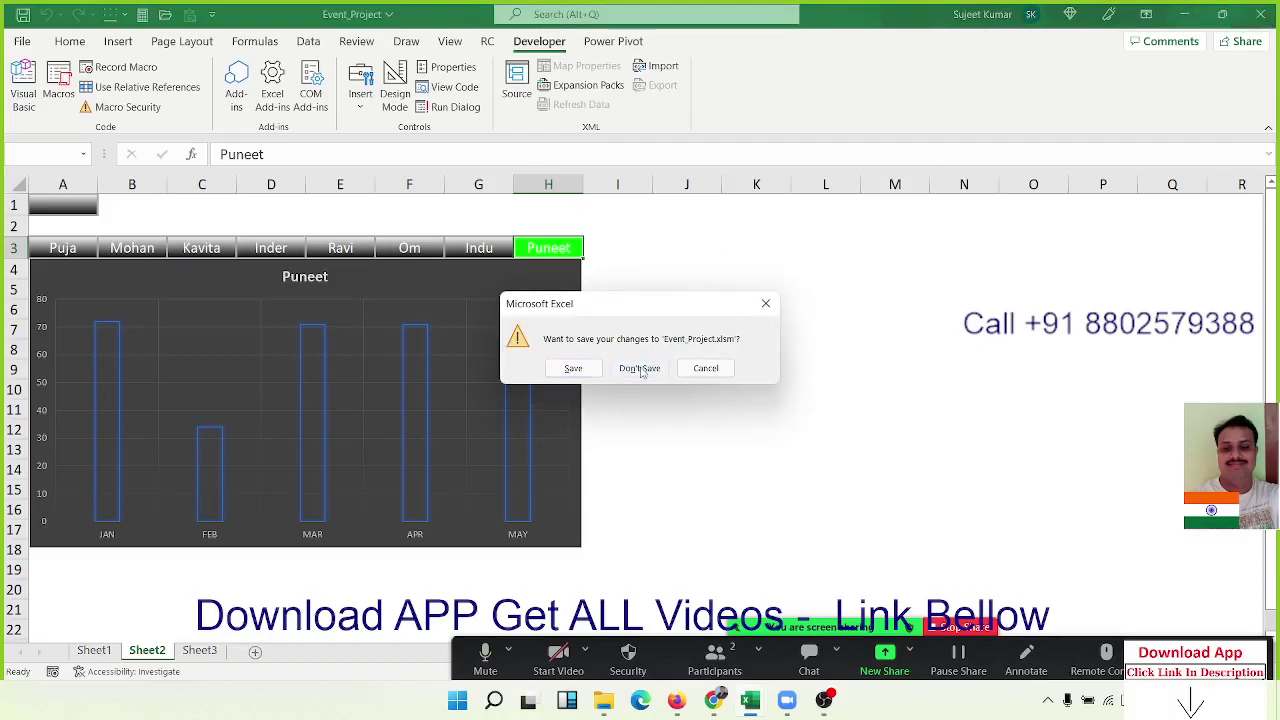
Enter Access in D7 and SQL in D8, then select both entries together.
click(197, 283)
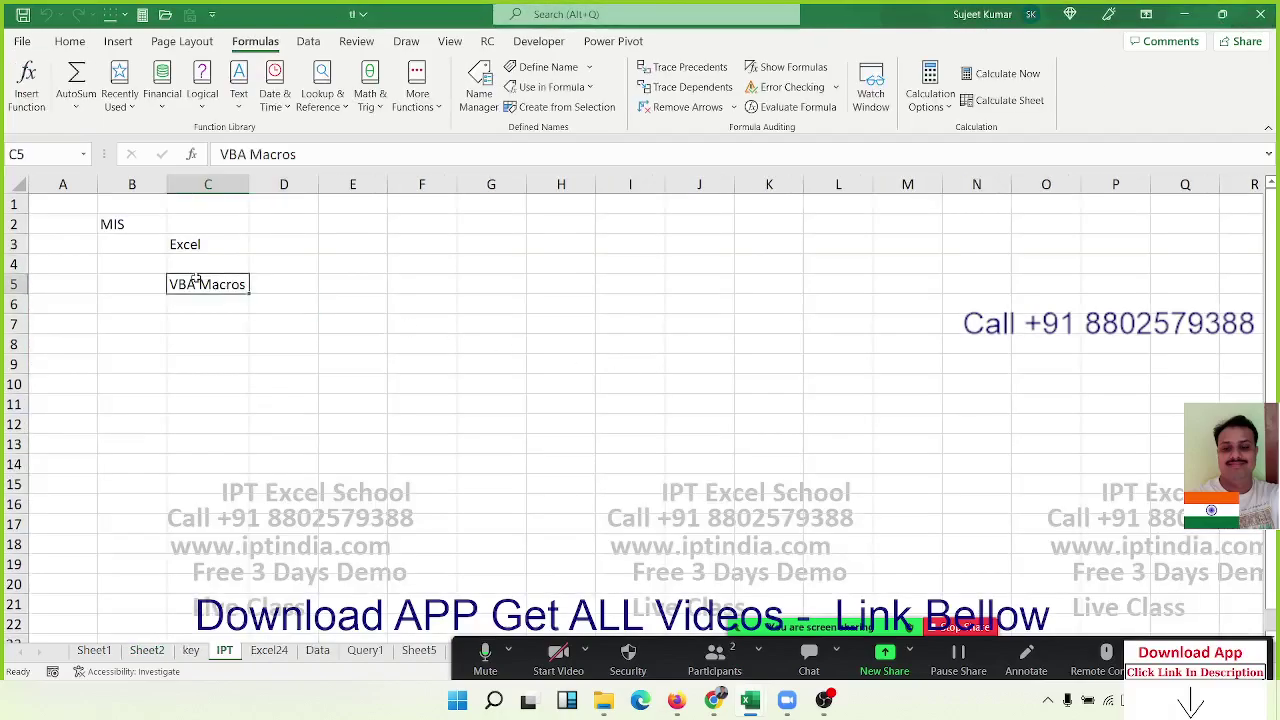
click(190, 248)
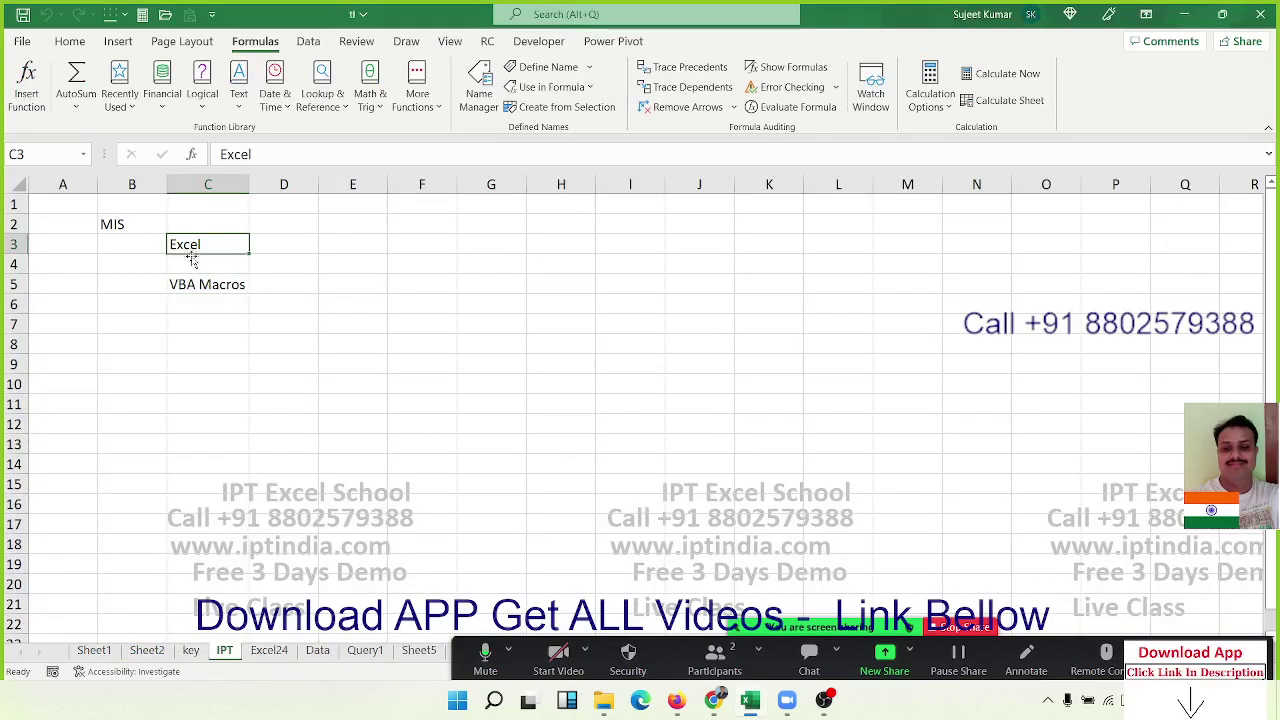
click(197, 291)
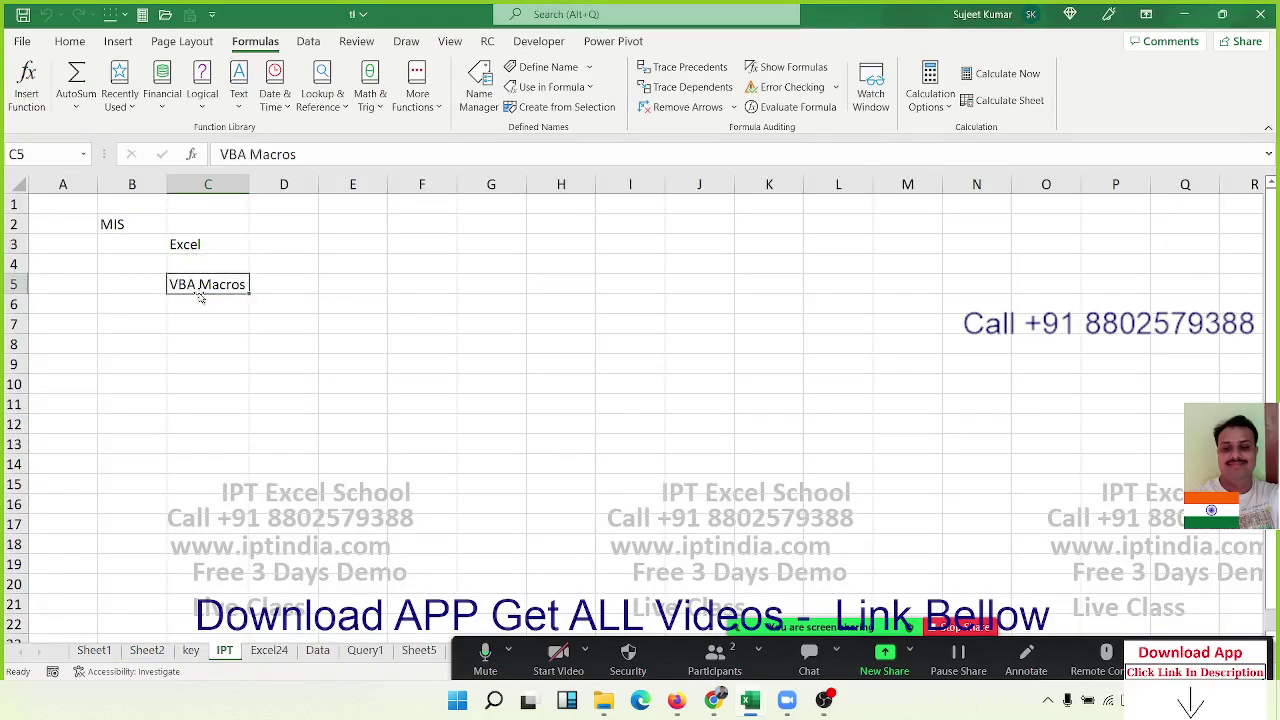
click(259, 322)
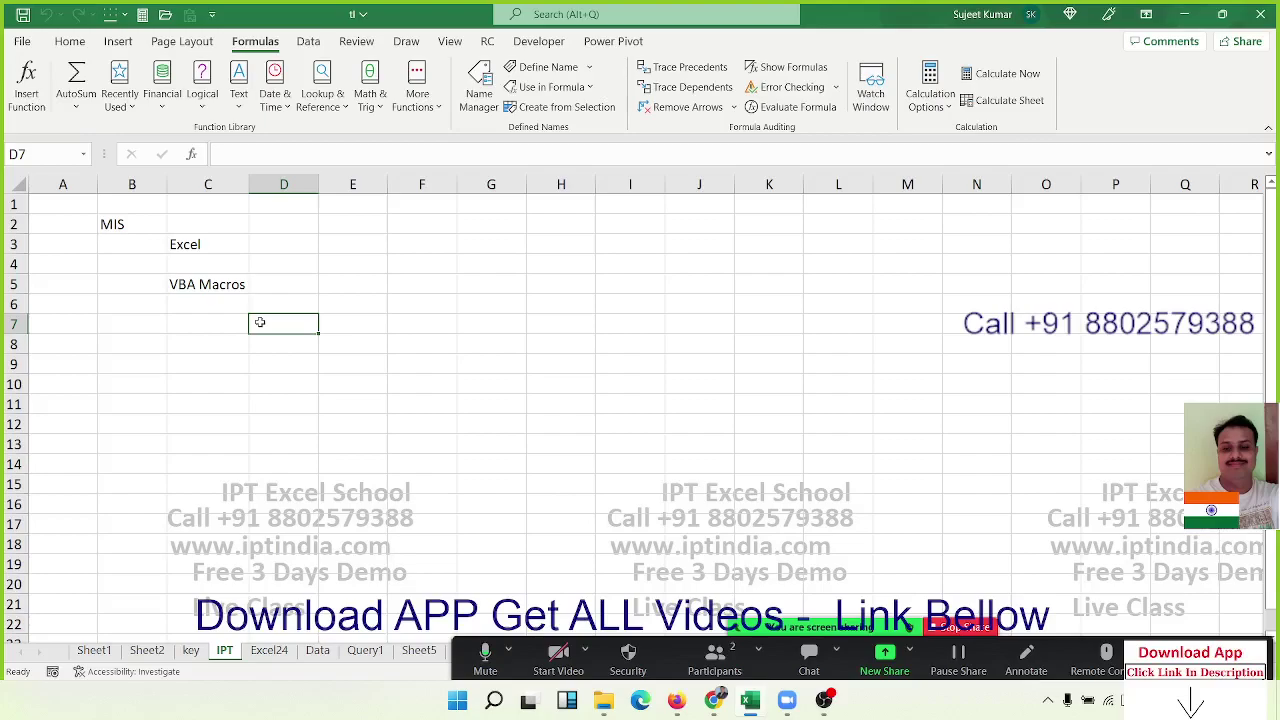
text(Ac)
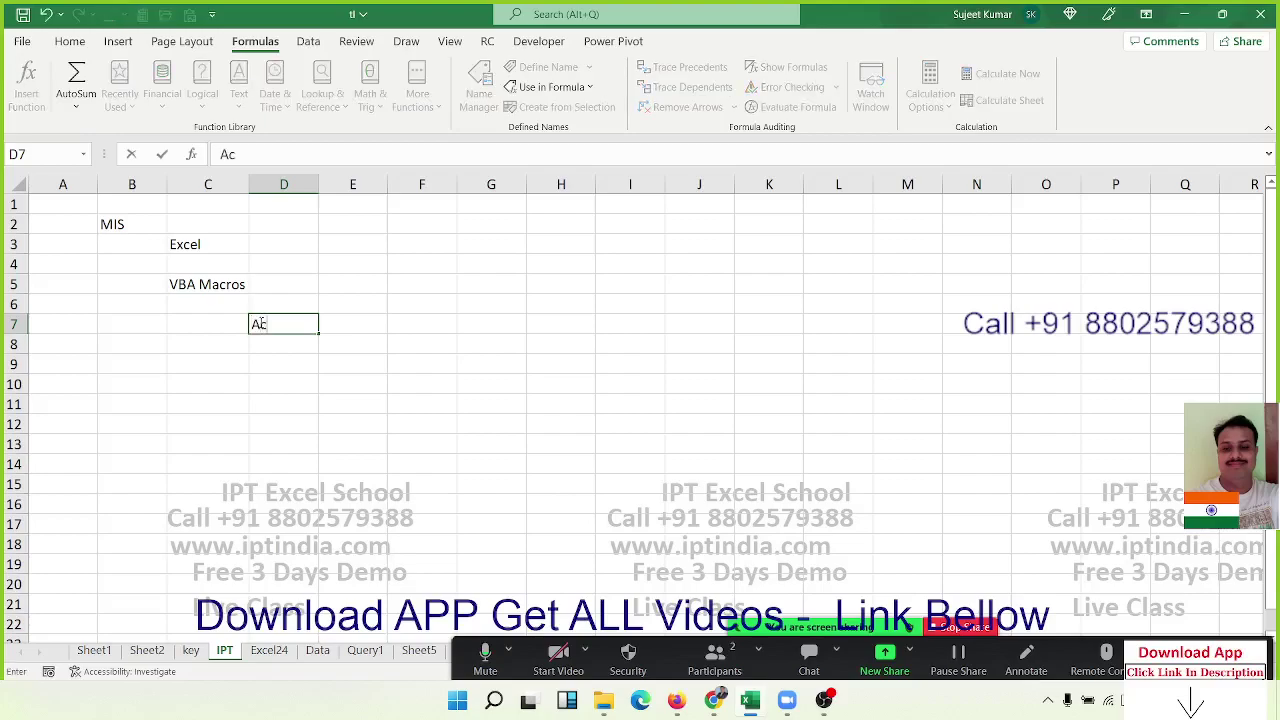
text(cess)
key(Return)
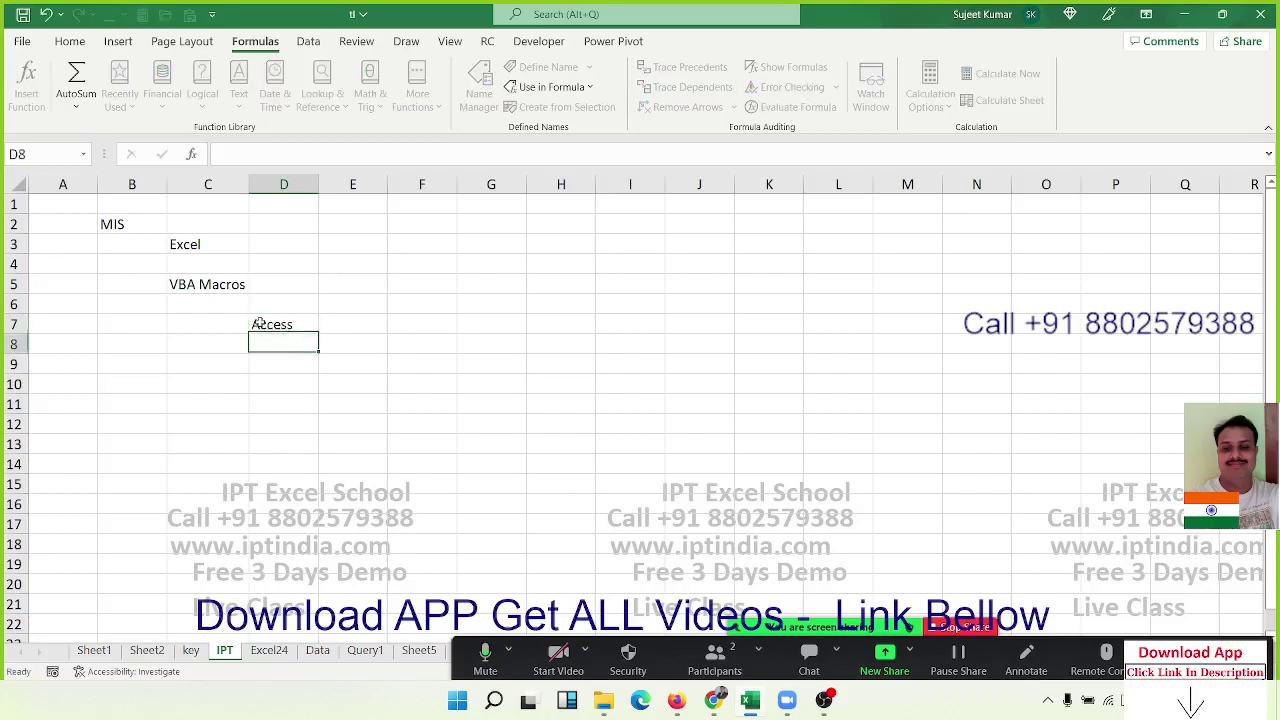
text(SQL)
key(Return)
key(Up)
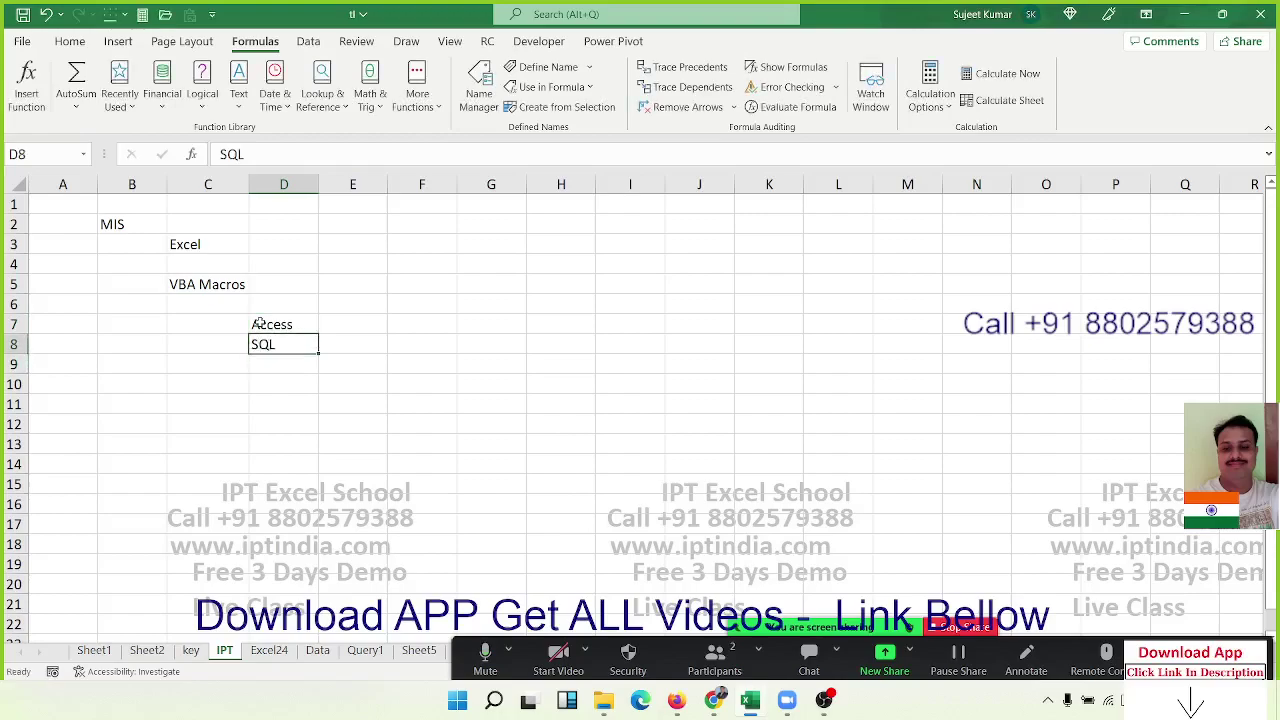
key(shift+Up)
key(Left)
key(Up)
key(Right)
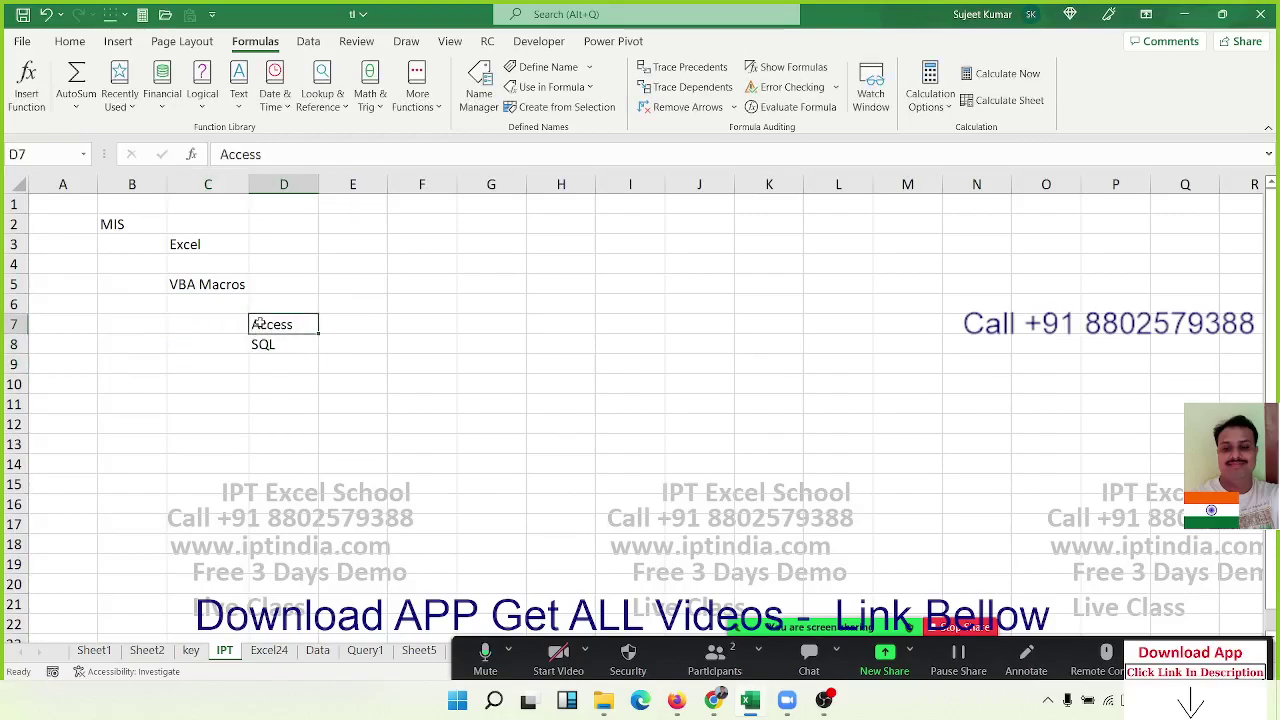
key(shift+Down)
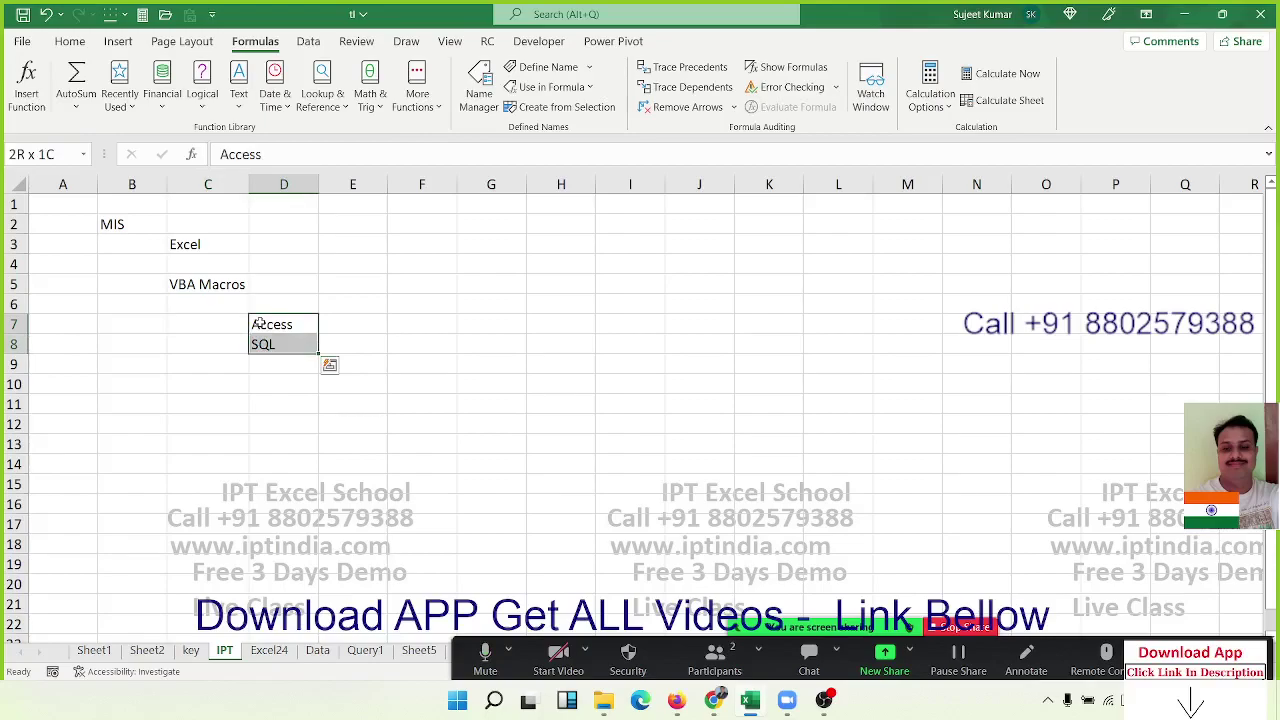
Add Dashboard in C9 and '2-3 Power BI' beside it in D9.
key(Down)
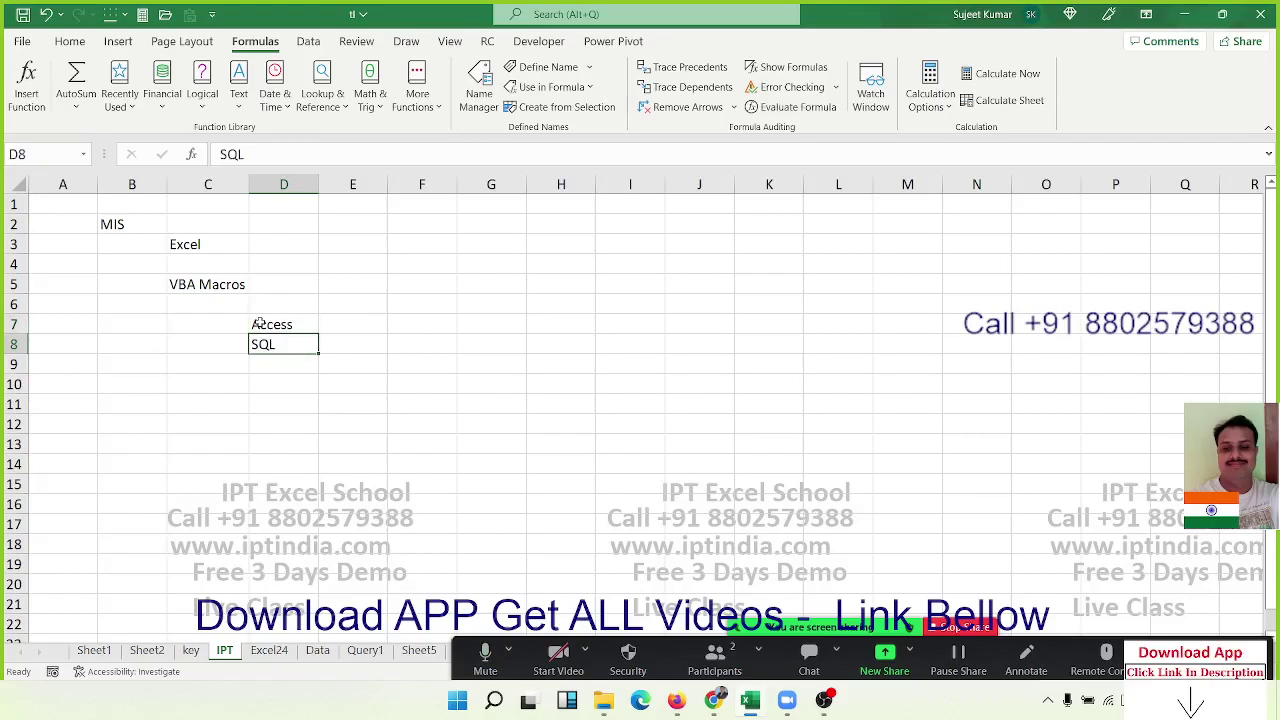
key(Left)
key(Down)
text(Dashb)
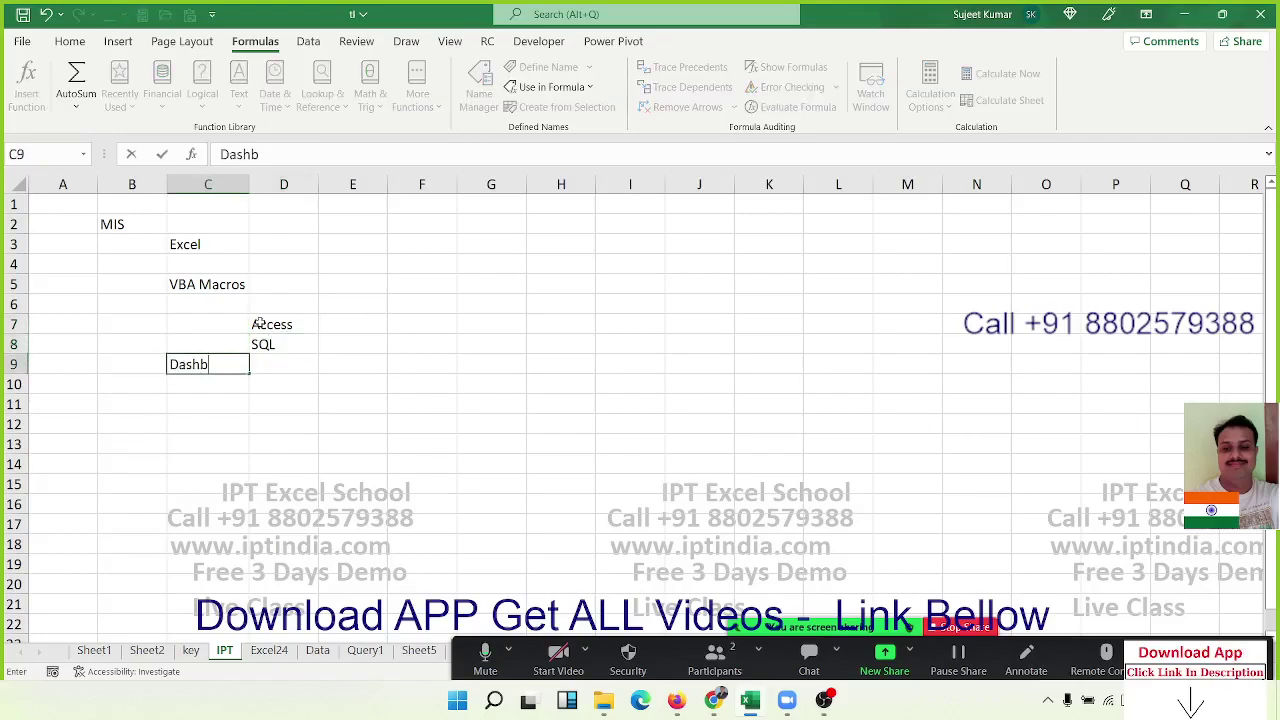
text(oard)
key(Tab)
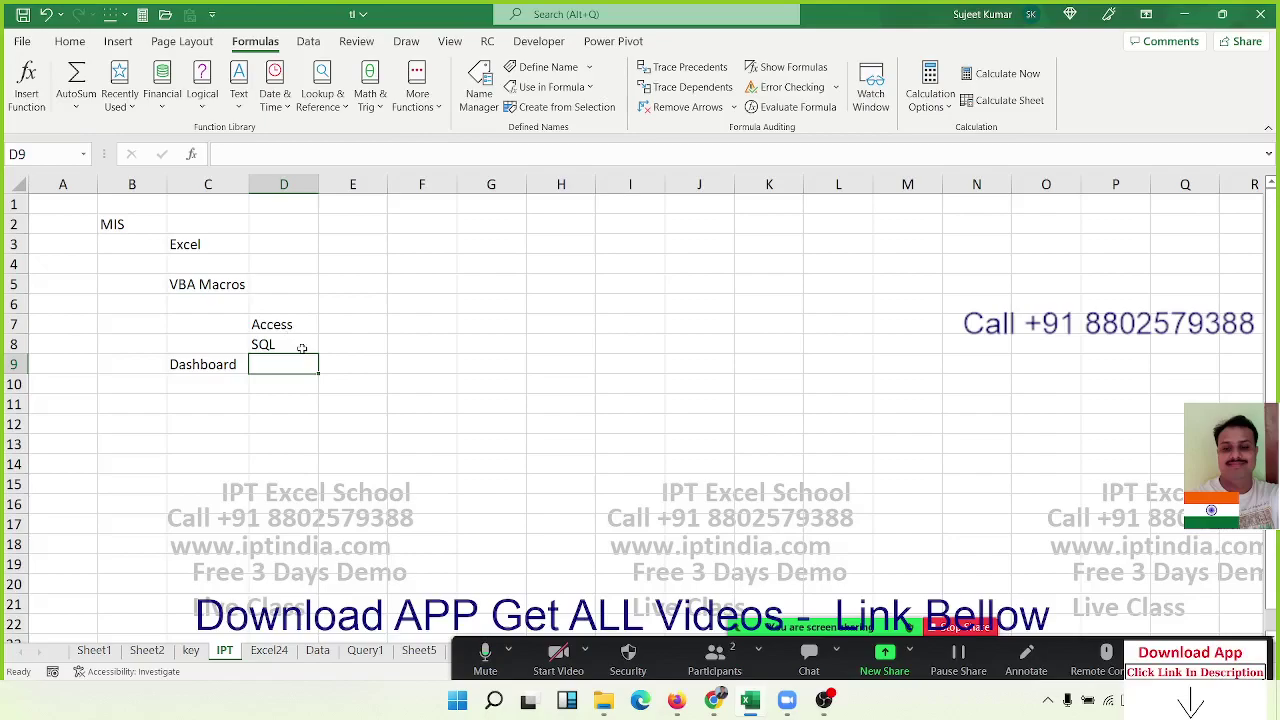
click(243, 364)
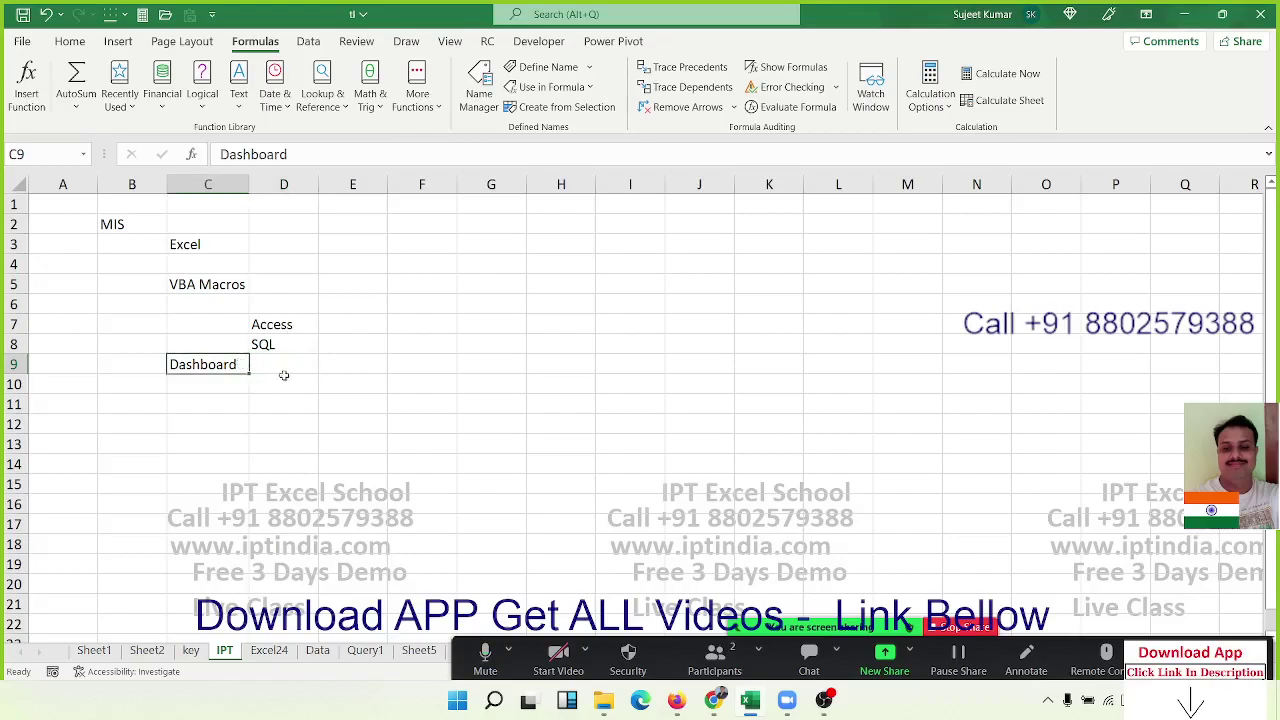
click(293, 368)
text(2-)
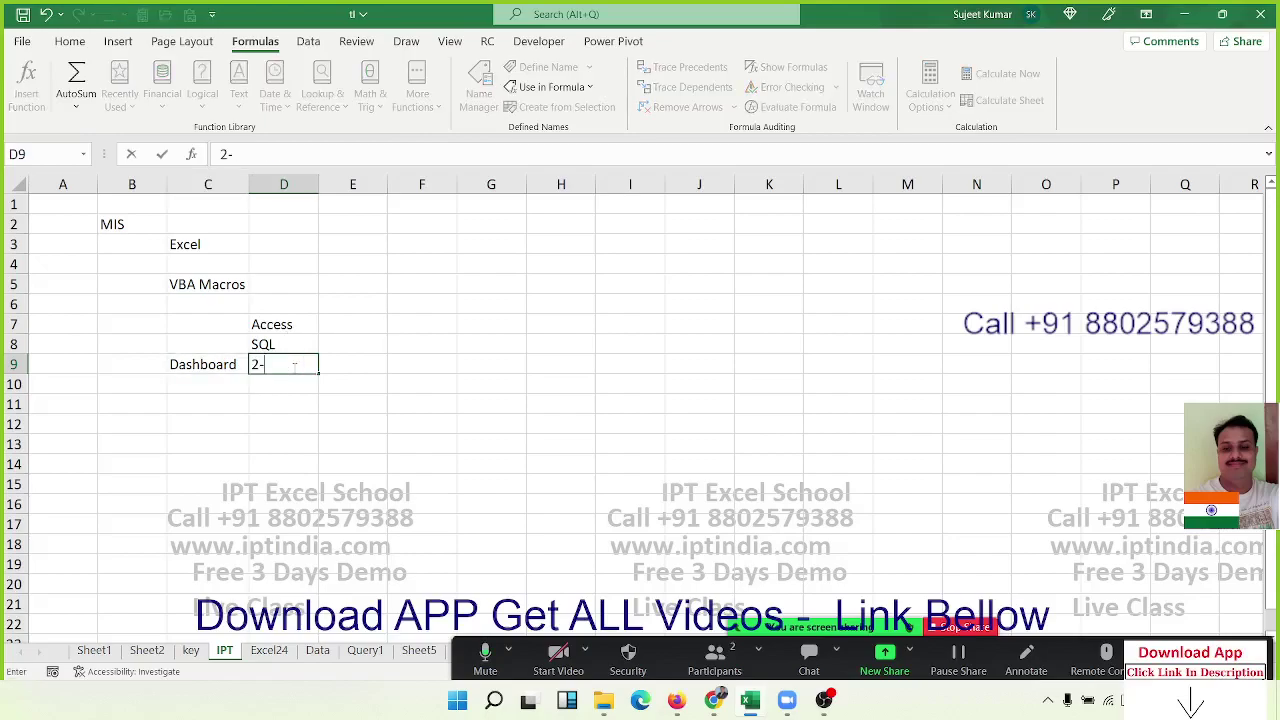
text(3 Power)
text( BI)
key(Return)
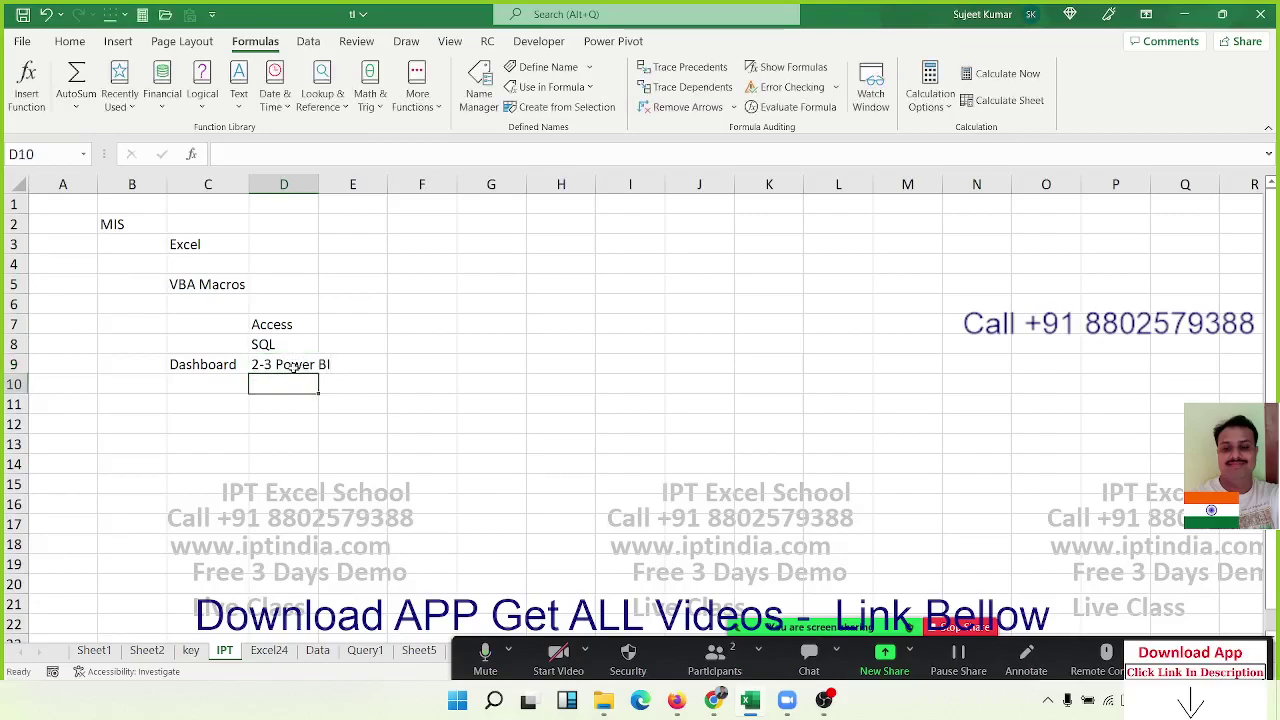
Enter the 4-5mt class duration in F8 and 'Mon - Fri' in F9.
click(293, 367)
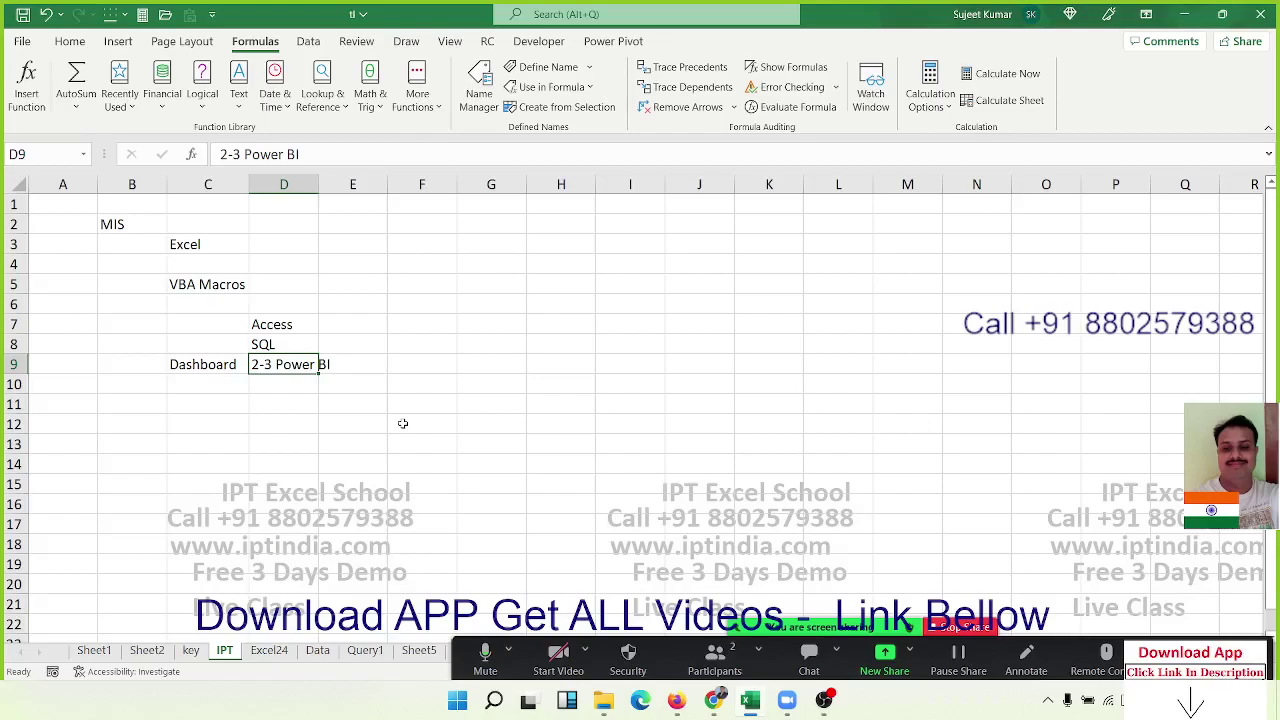
drag(205, 250, 314, 362)
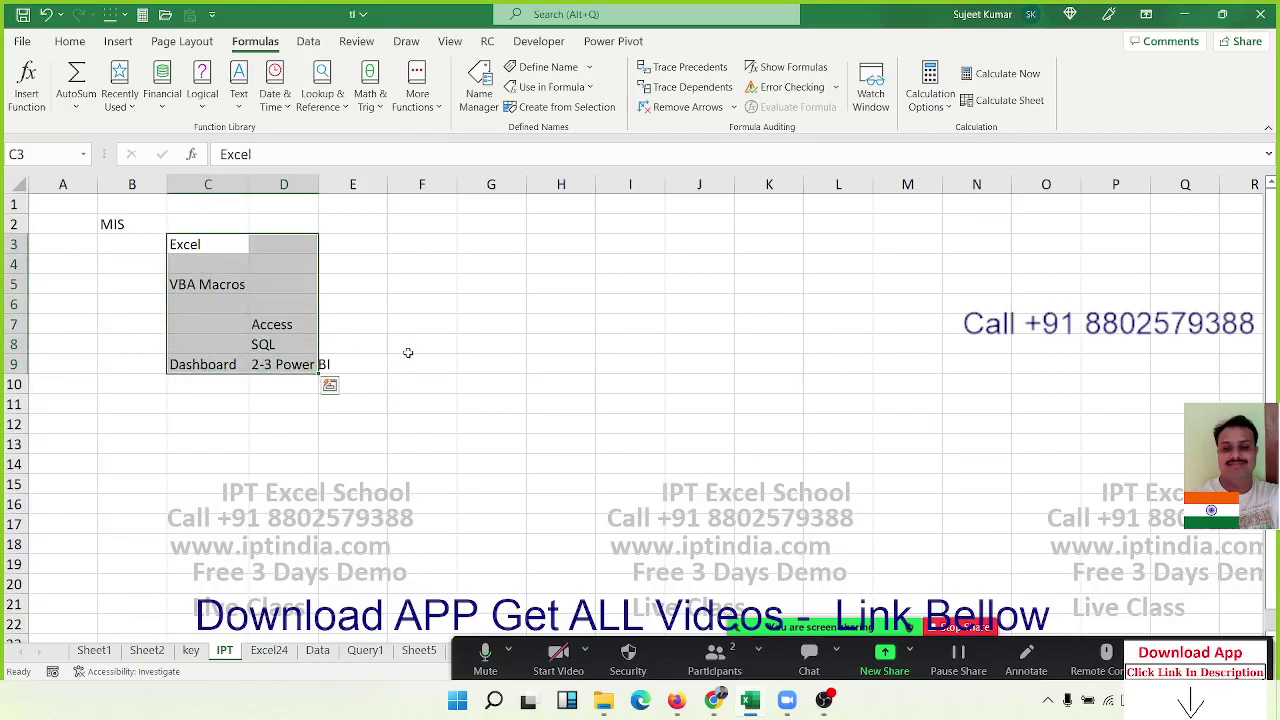
click(414, 345)
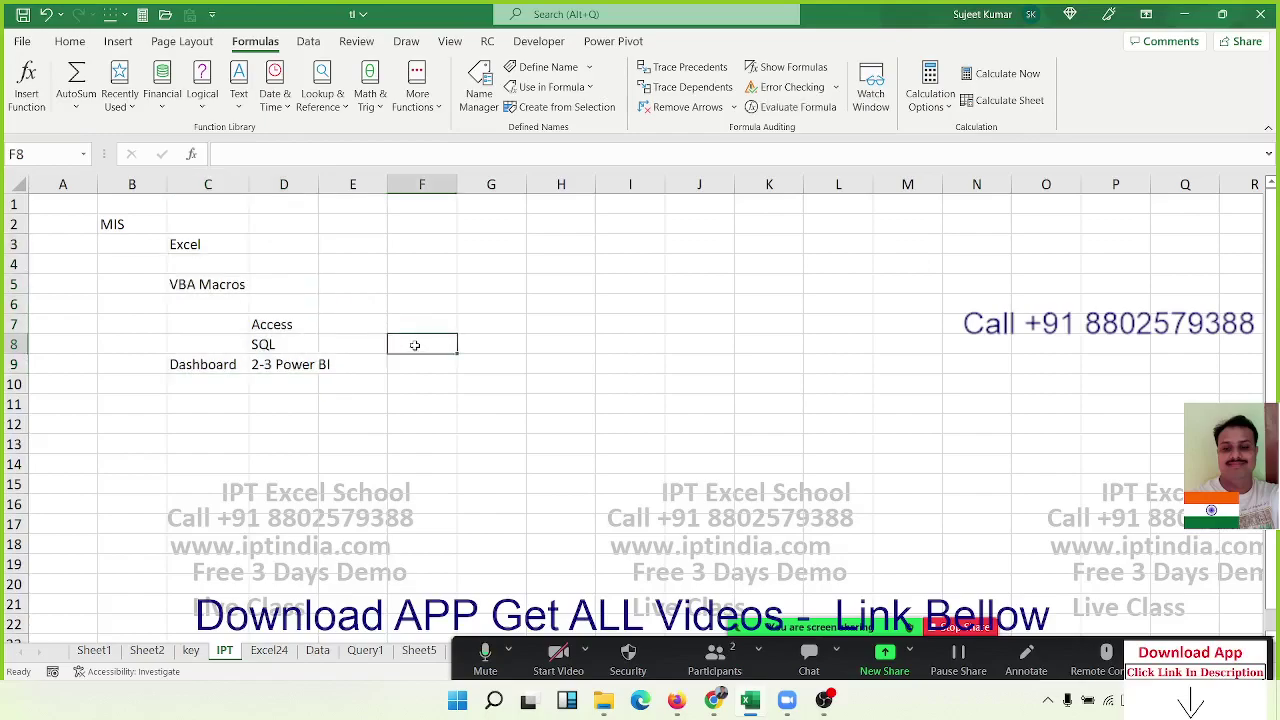
text(4-)
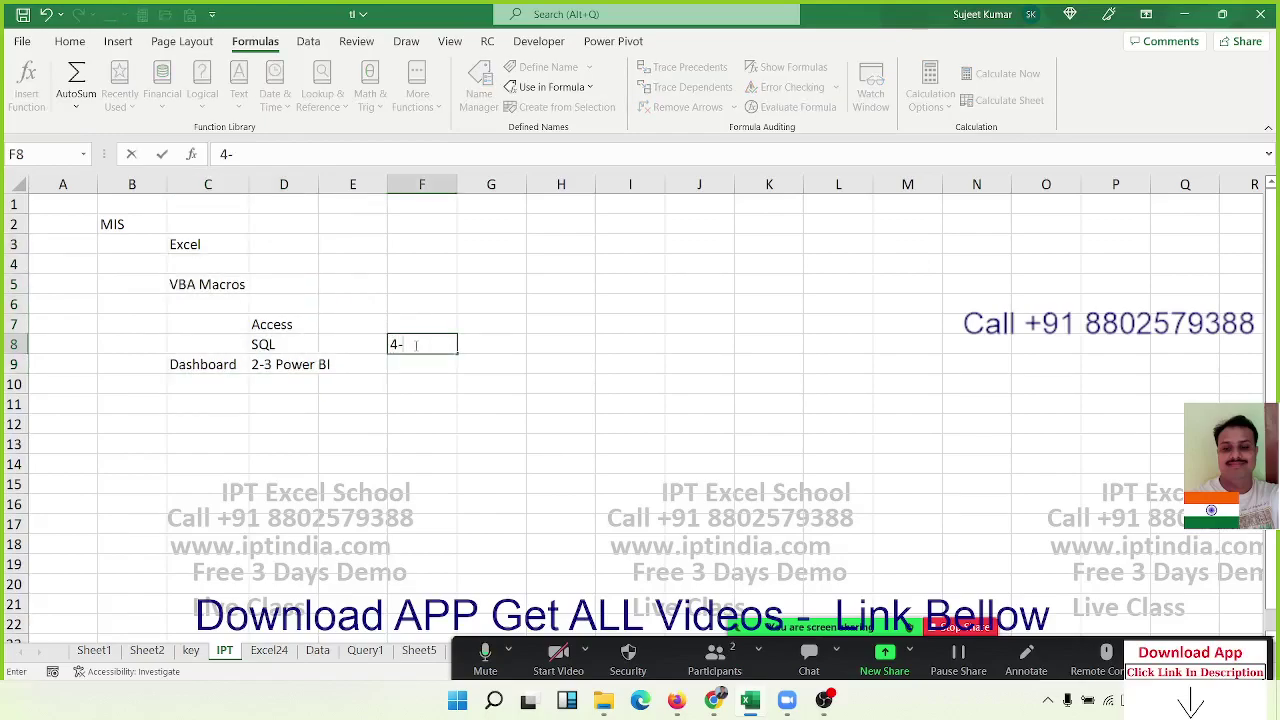
text(5sql)
key(Return)
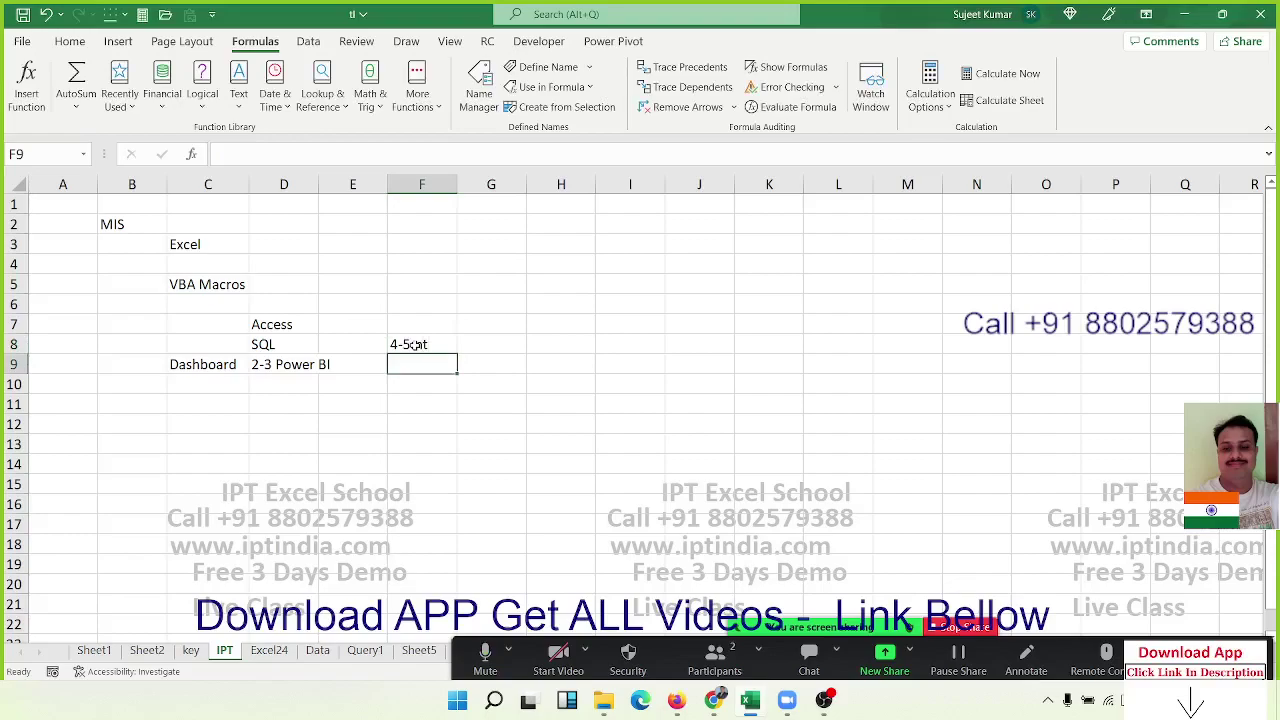
text(Mon)
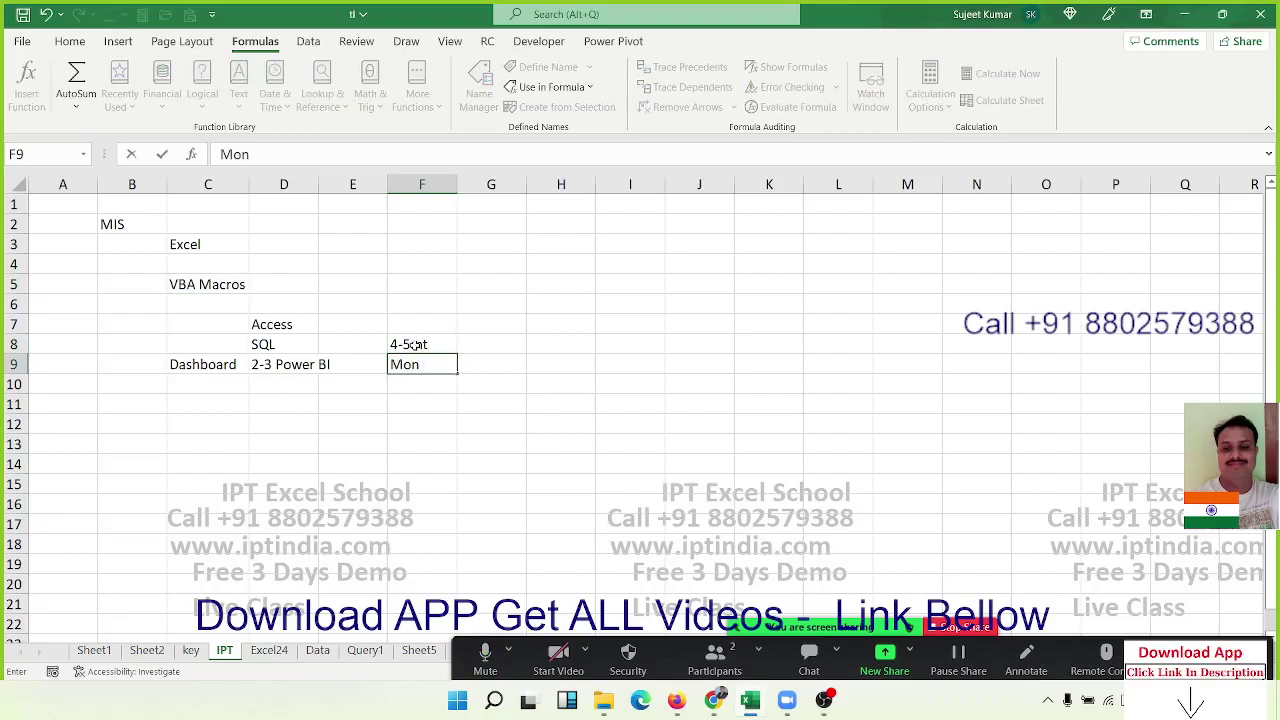
text( - Fri)
key(Tab)
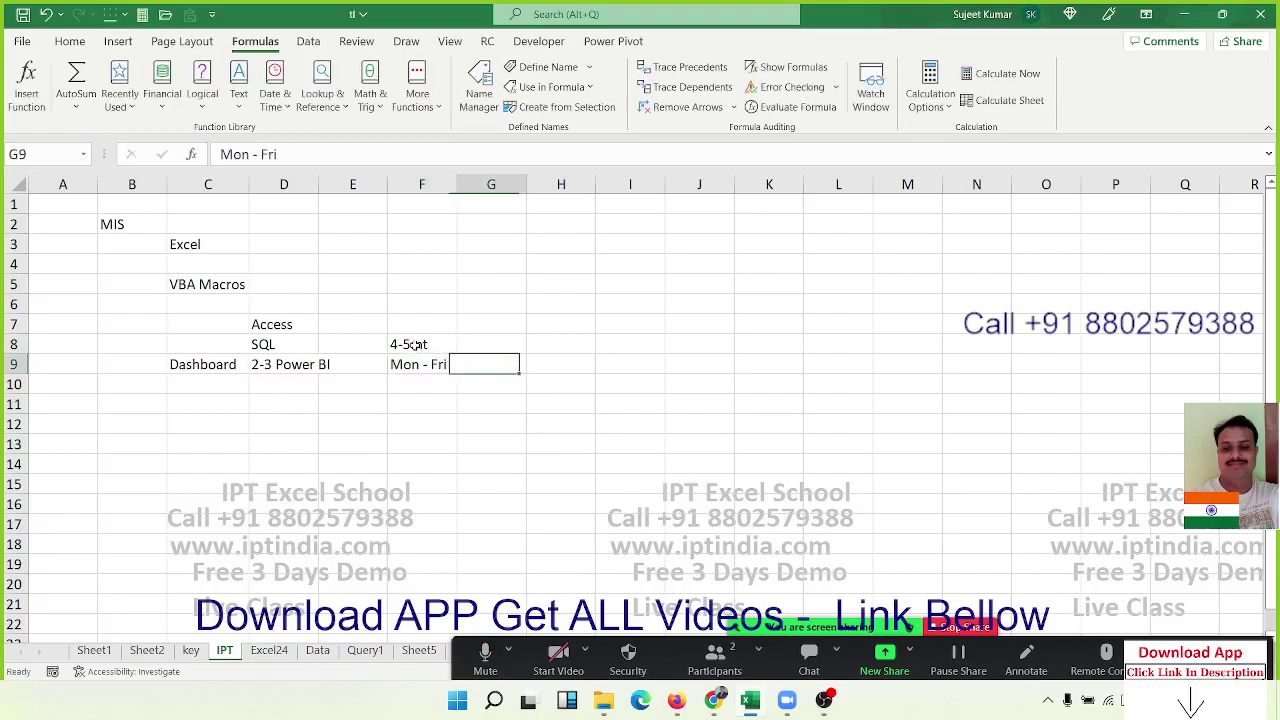
Enter the 15000 course fee in G10.
key(Down)
text(15000)
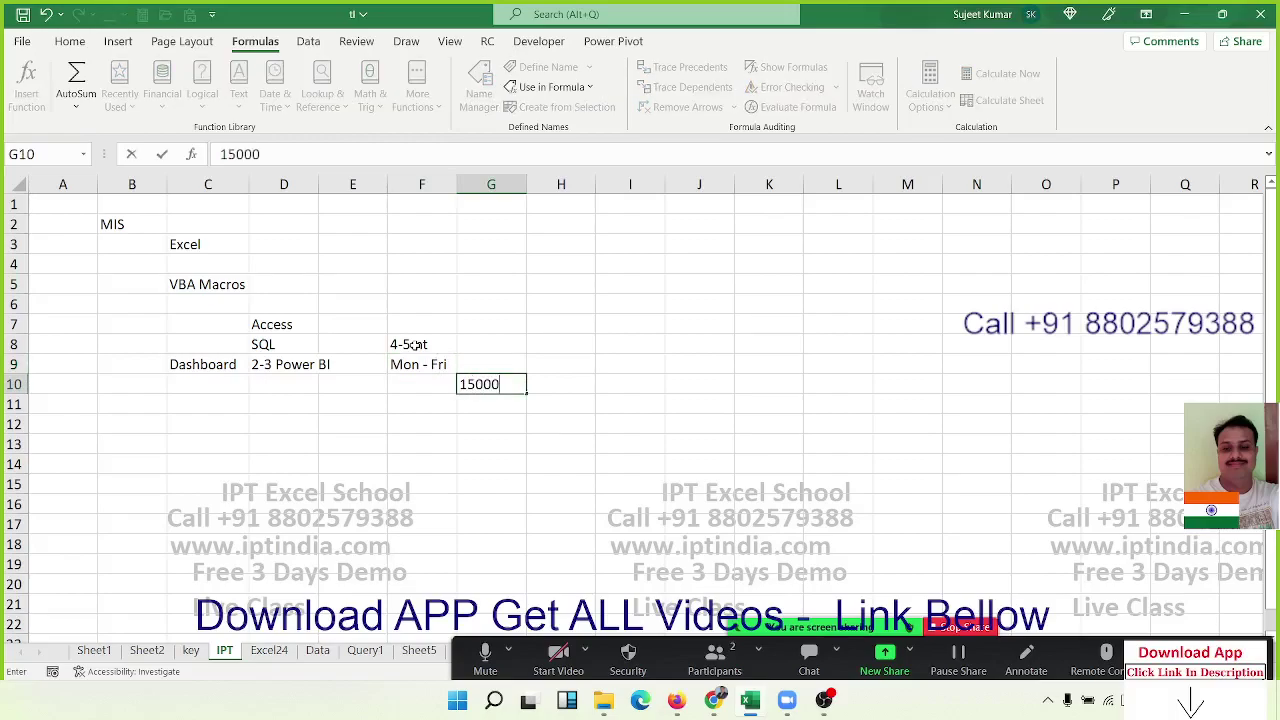
key(Return)
key(Up)
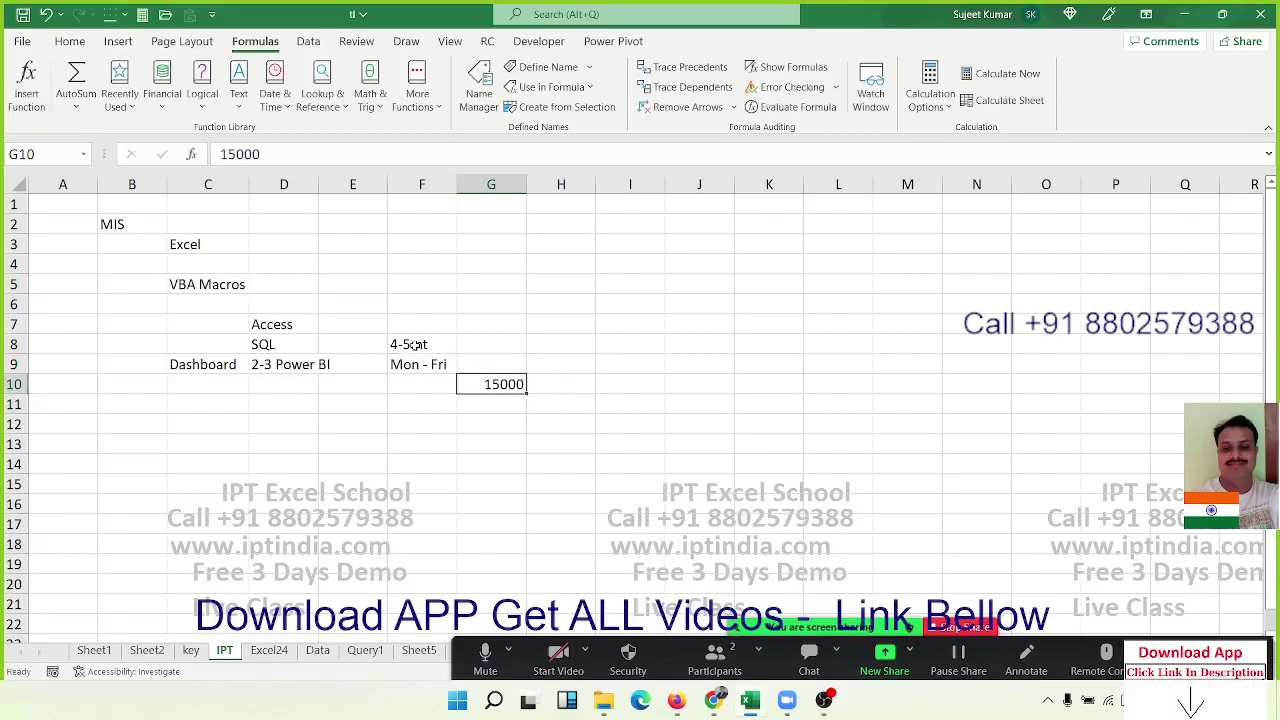
key(Up)
key(Right)
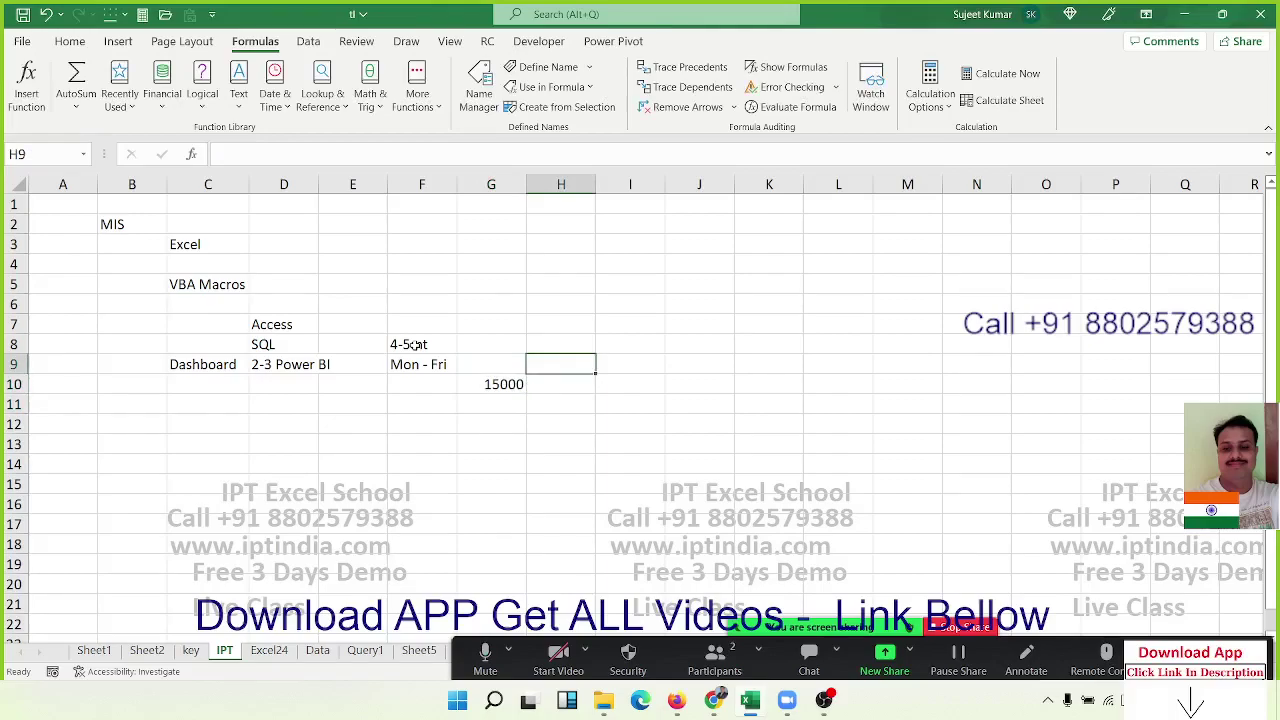
Put the 1-3 duration in D3 beside Excel.
click(307, 240)
text(1-3)
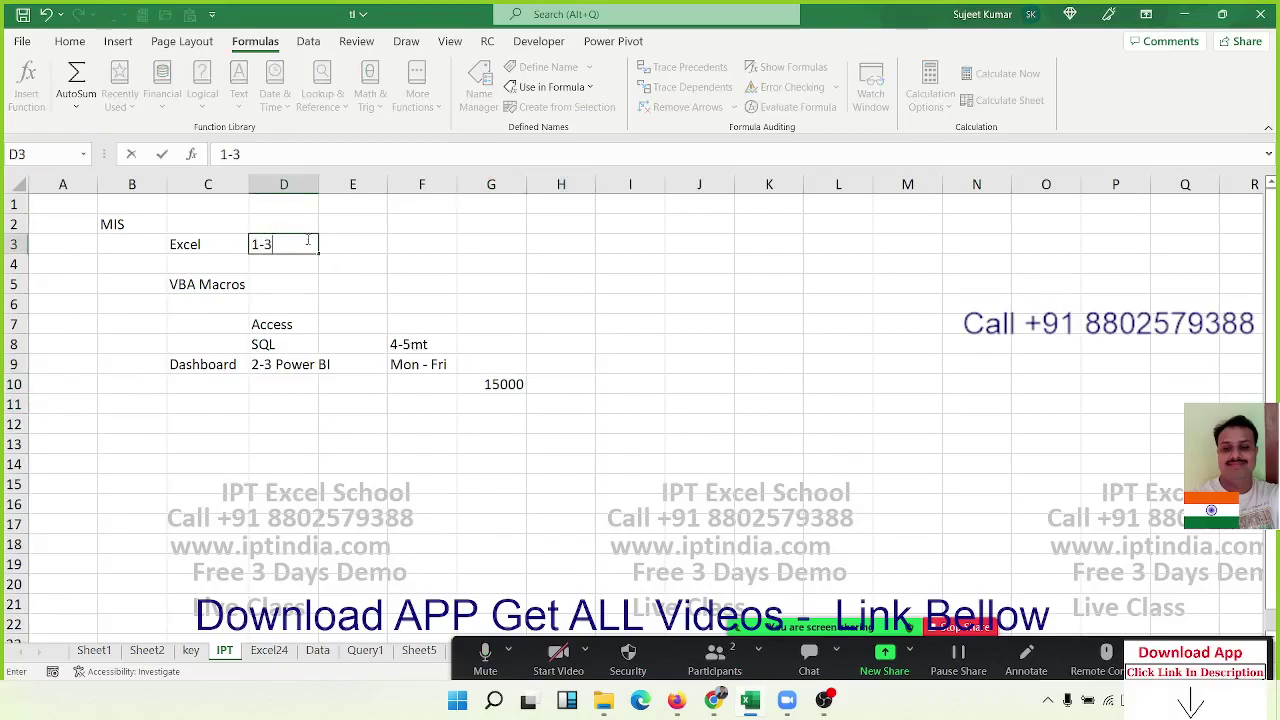
click(252, 244)
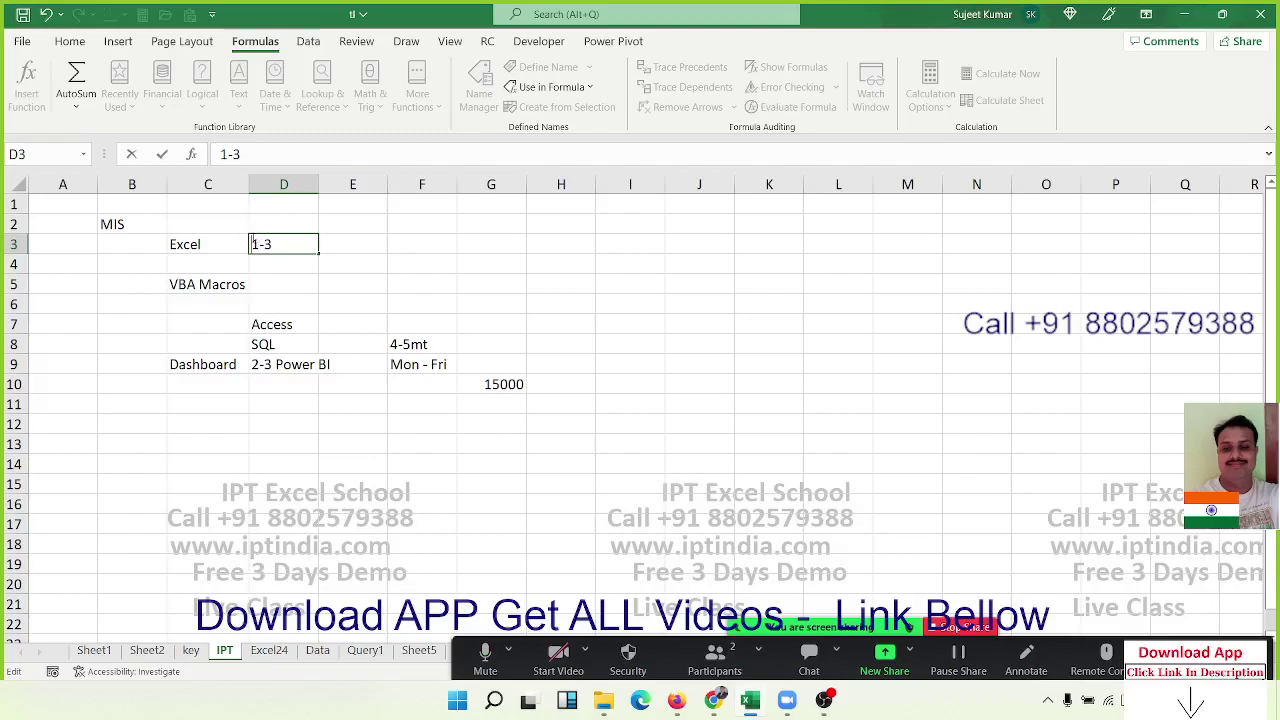
text(')
click(786, 338)
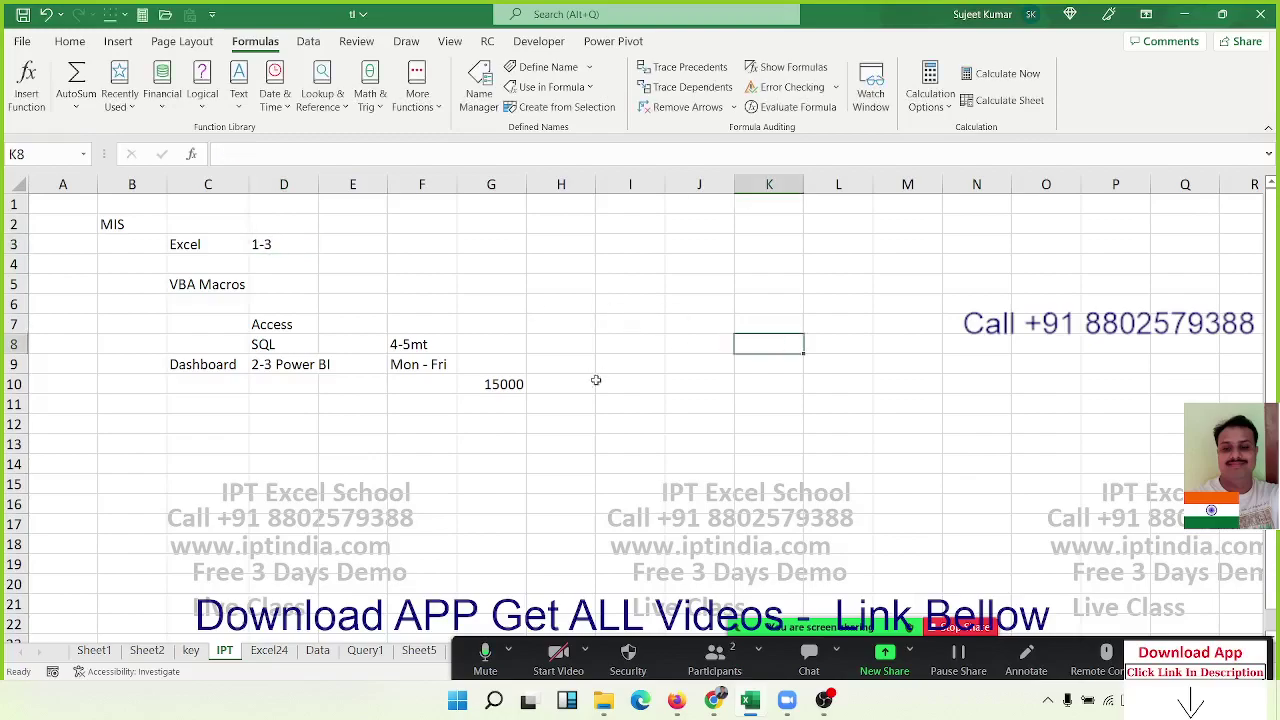
Edit the G10 fee, trimming it to 1500.
click(518, 386)
double_click(518, 386)
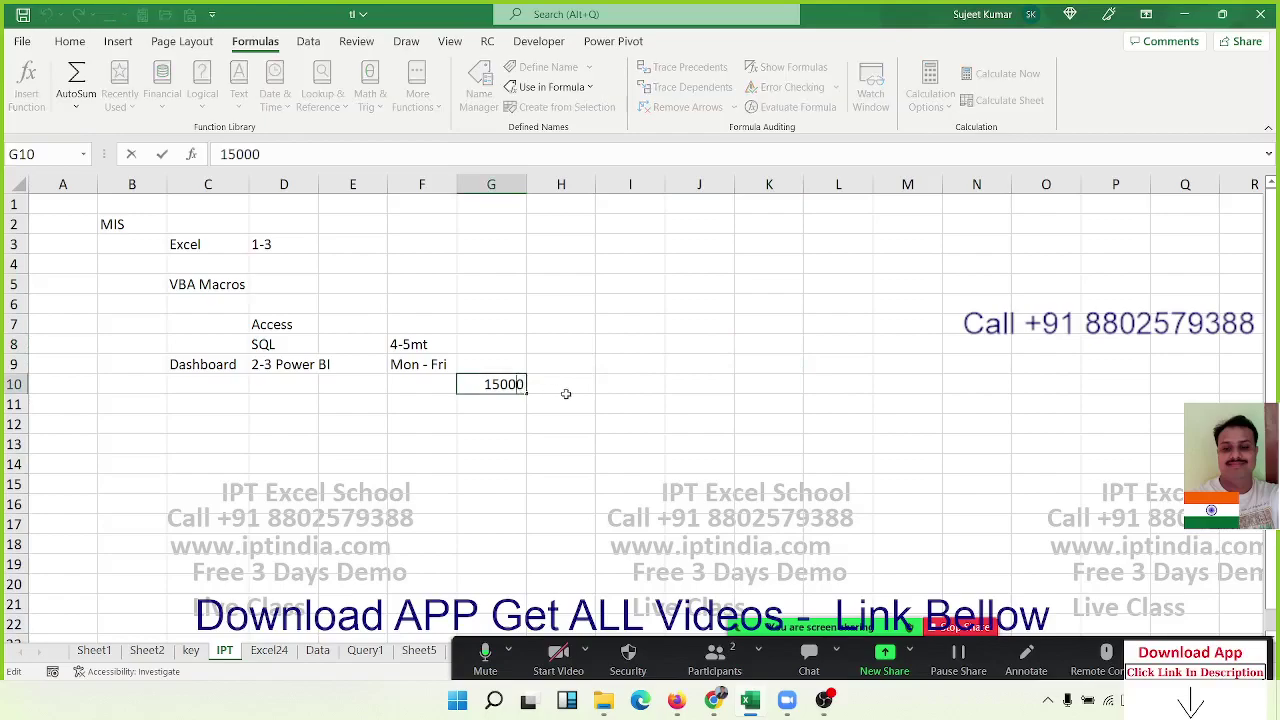
key(BackSpace)
key(Return)
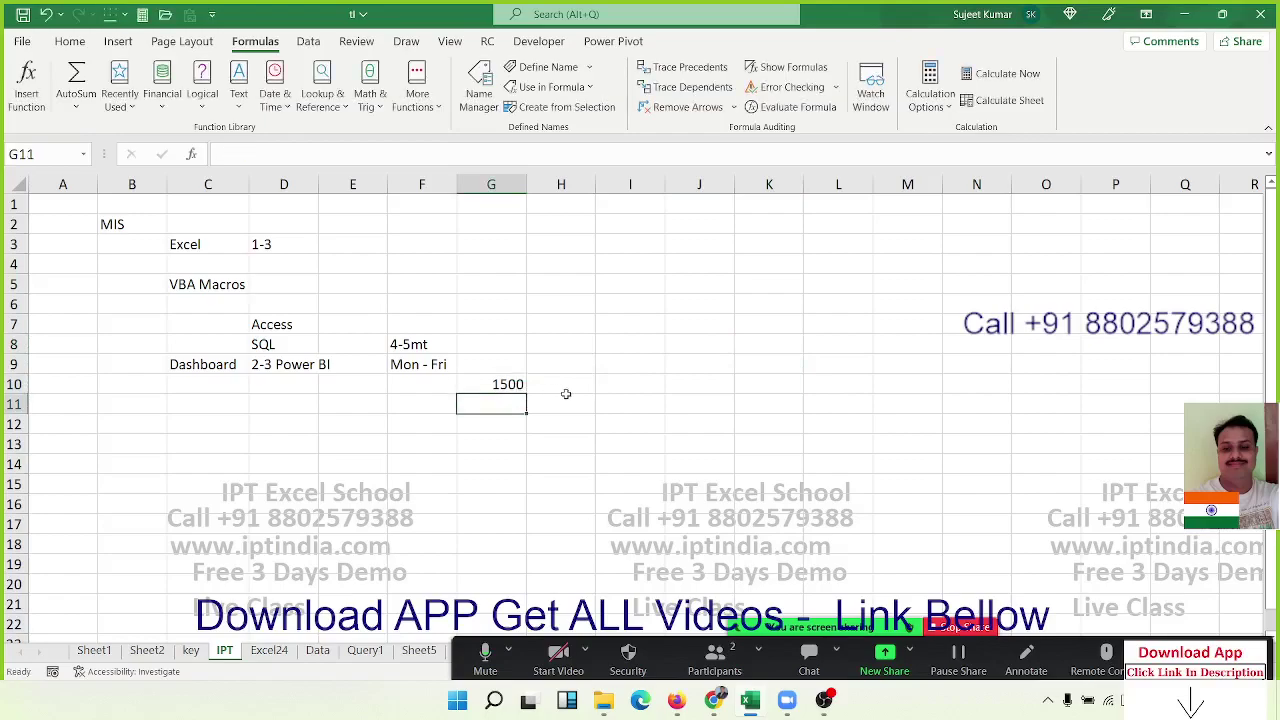
key(Up)
Clear a stray 1000 from E3 and restore the G10 fee to 15000.
click(358, 243)
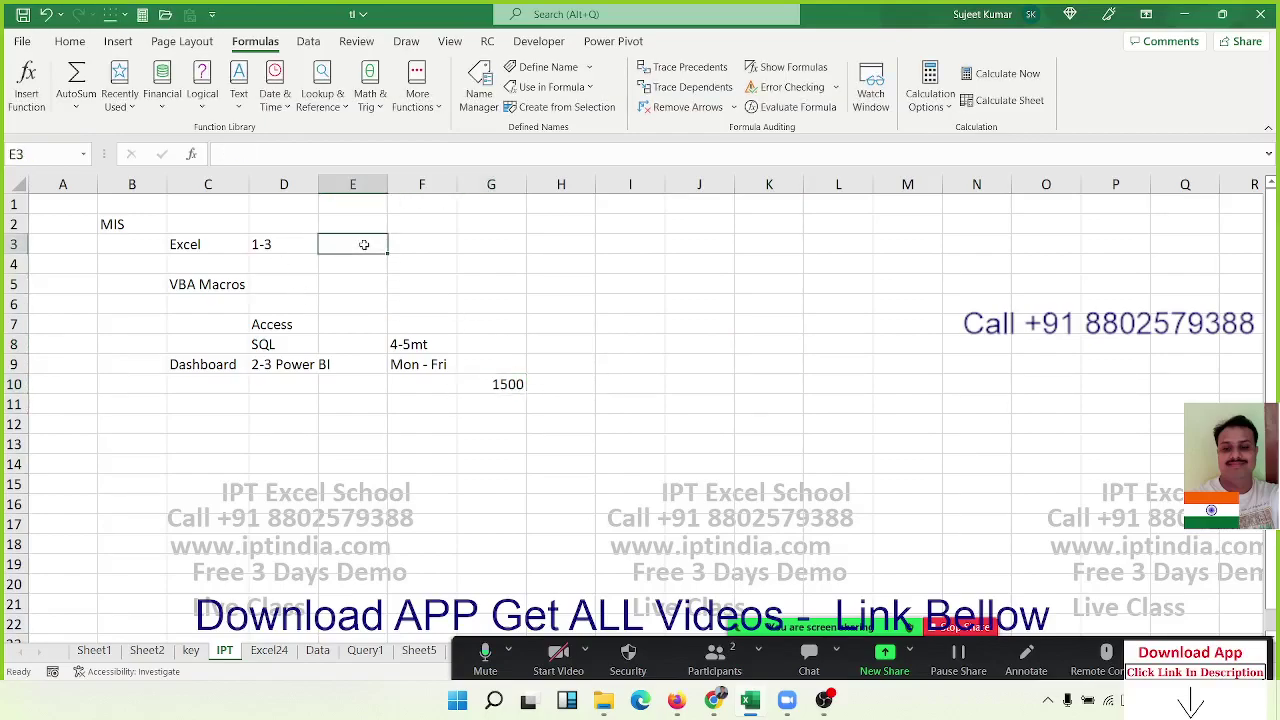
text(1000)
key(Return)
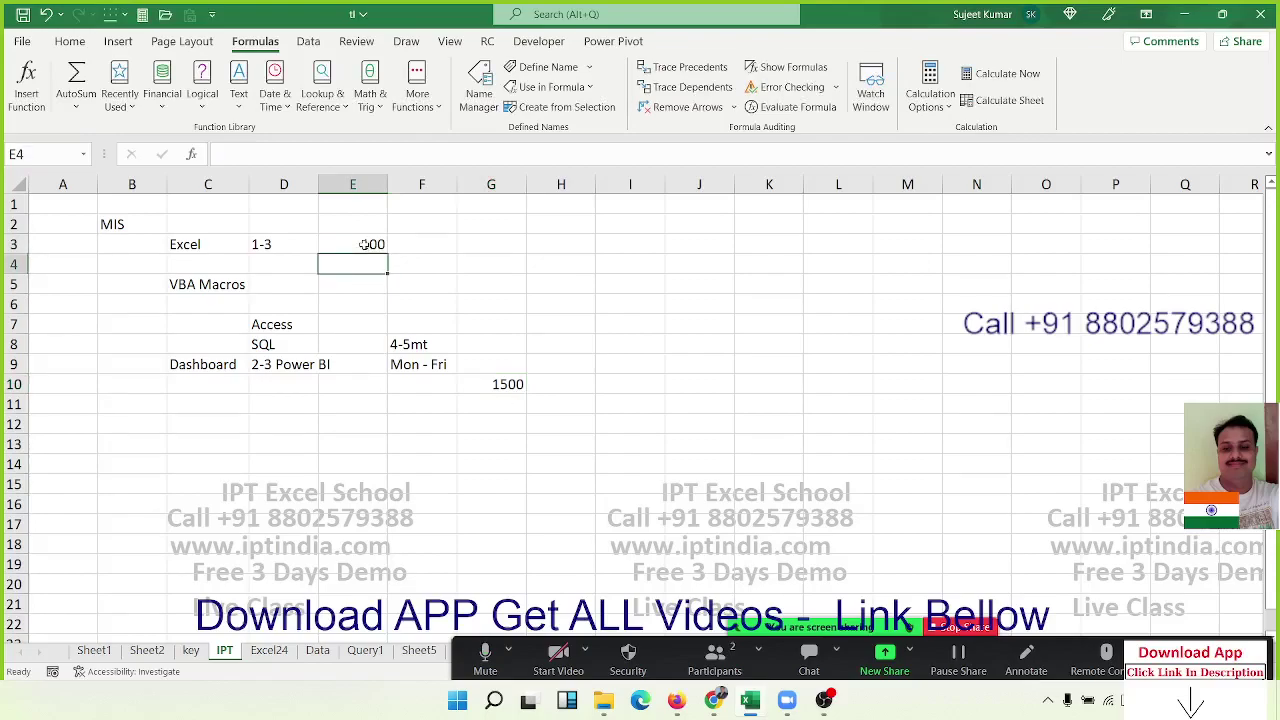
click(366, 244)
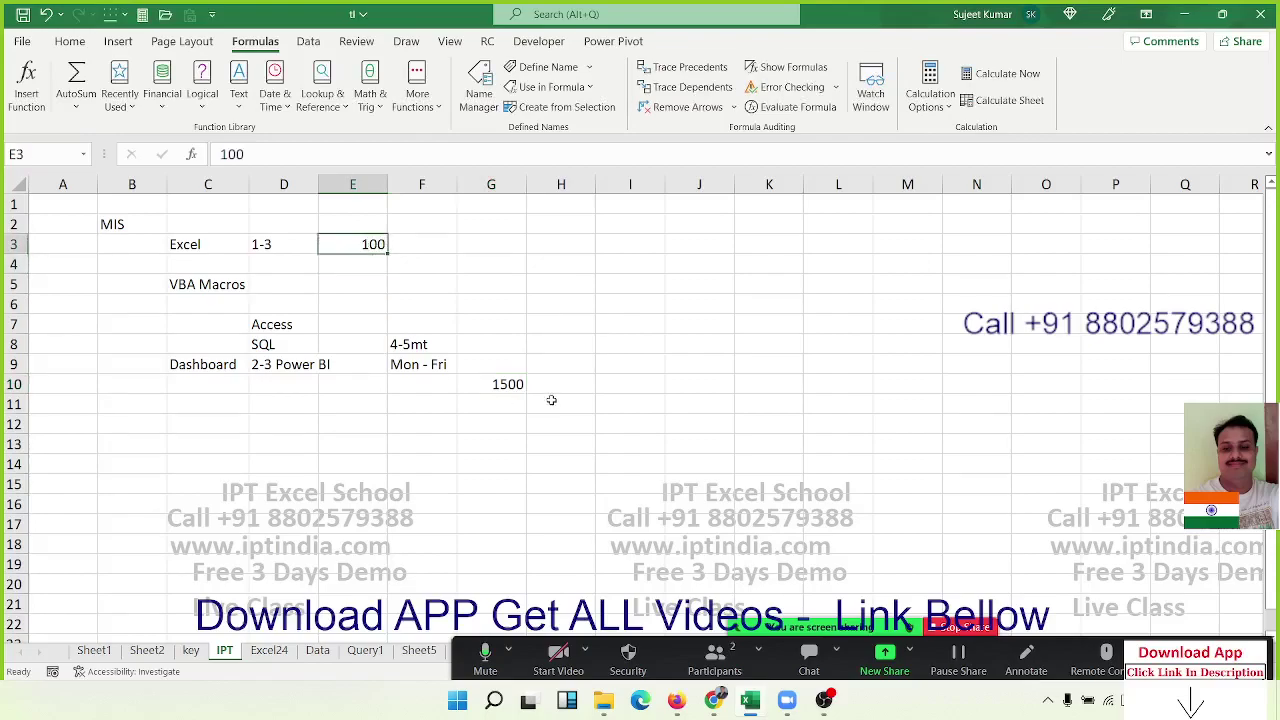
key(Delete)
click(515, 384)
text(0)
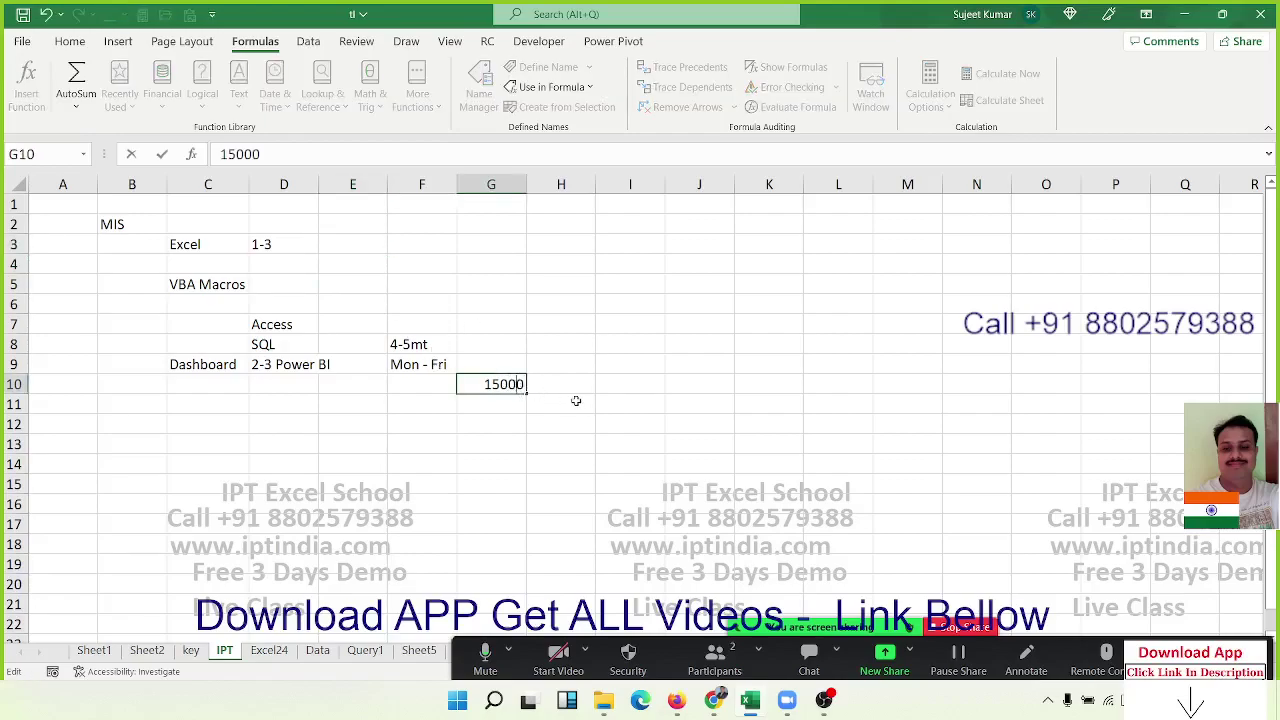
key(Return)
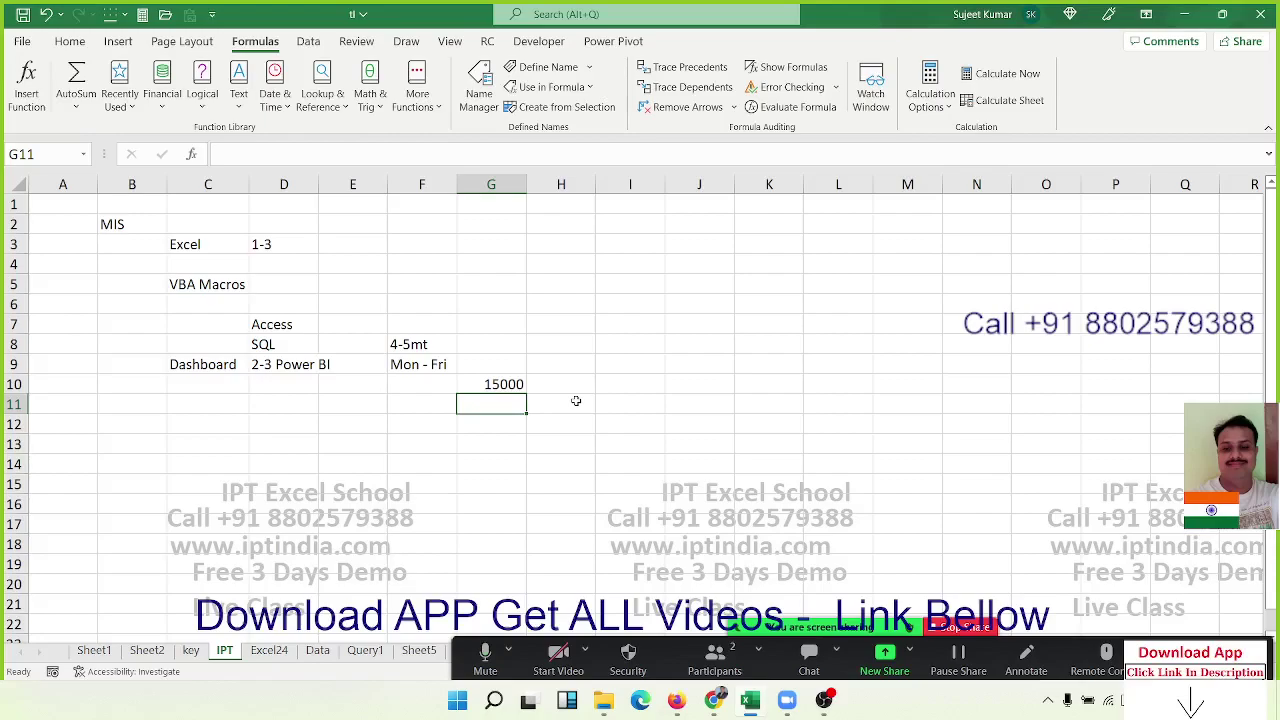
mouse_move(350, 395)
mouse_down()
mouse_move(141, 238)
mouse_move(176, 239)
mouse_up()
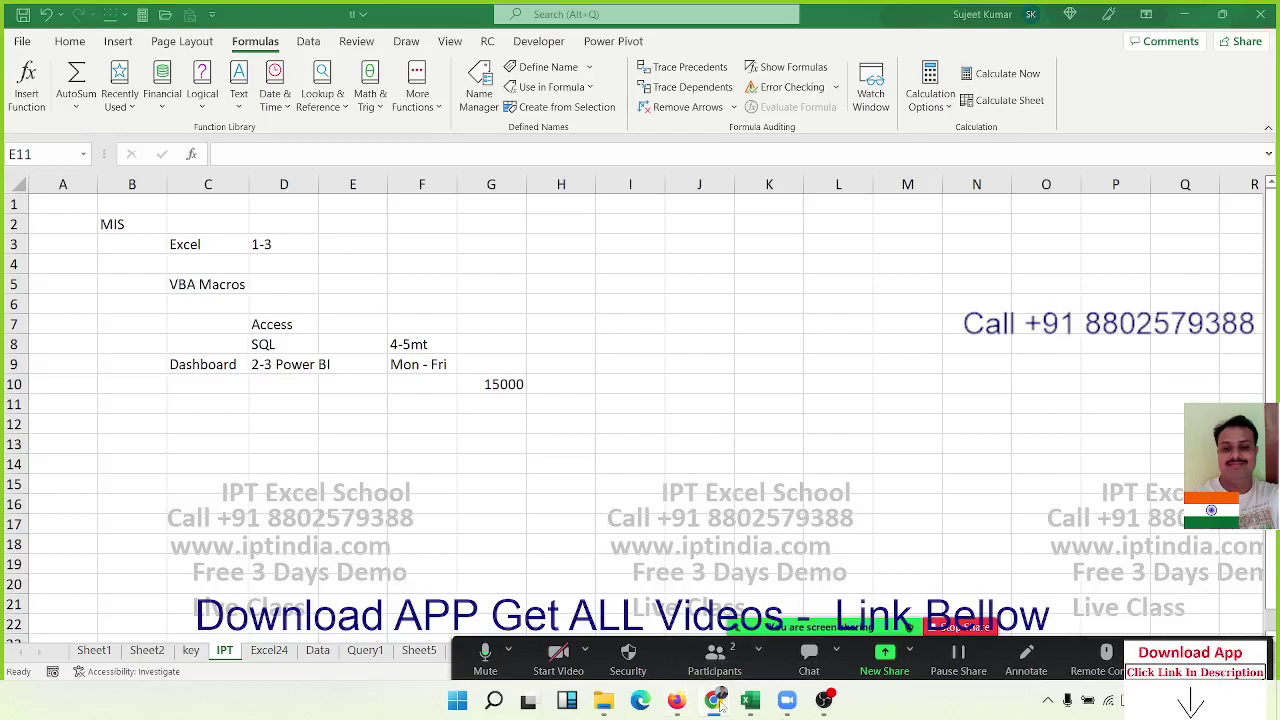
mouse_move(720, 703)
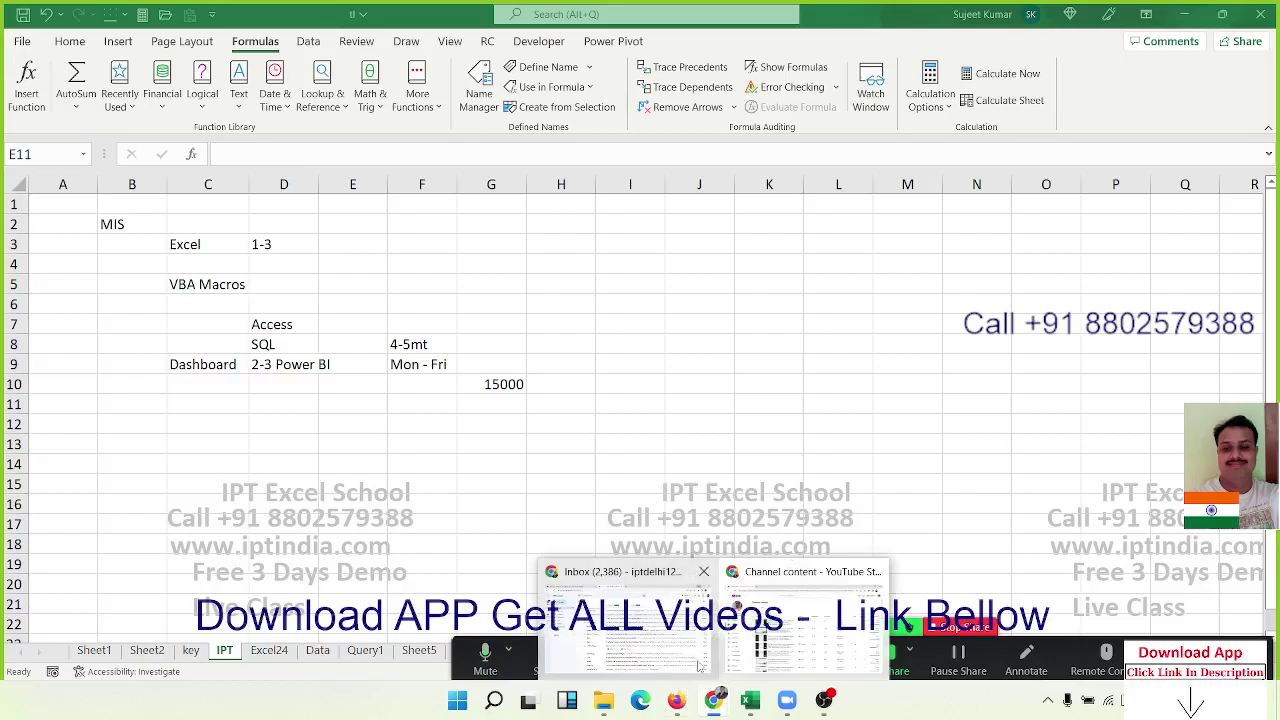
click(650, 630)
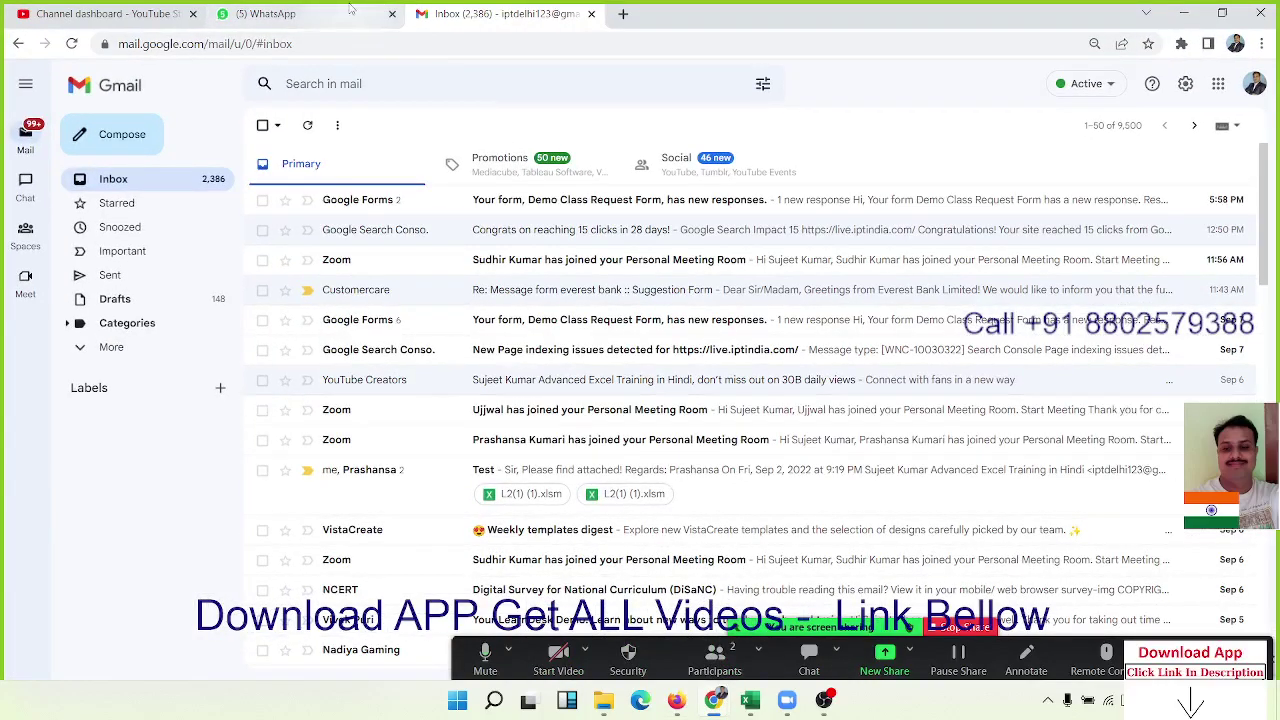
click(300, 14)
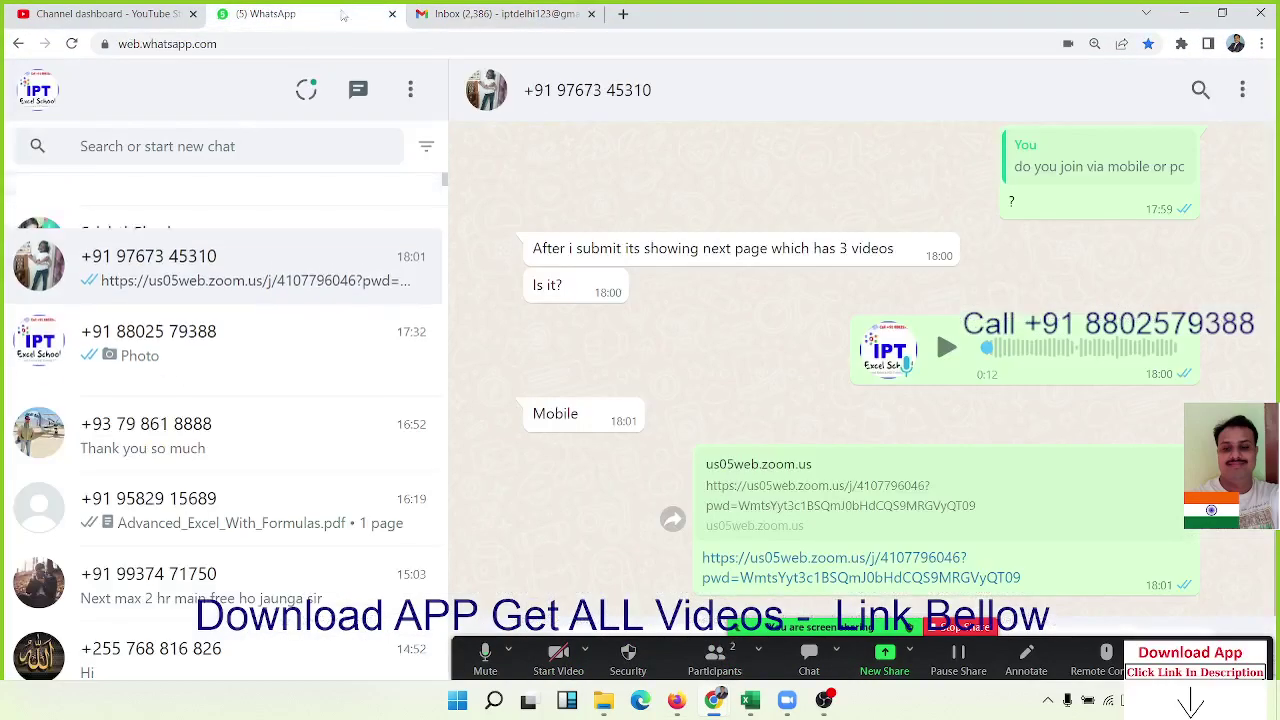
click(130, 438)
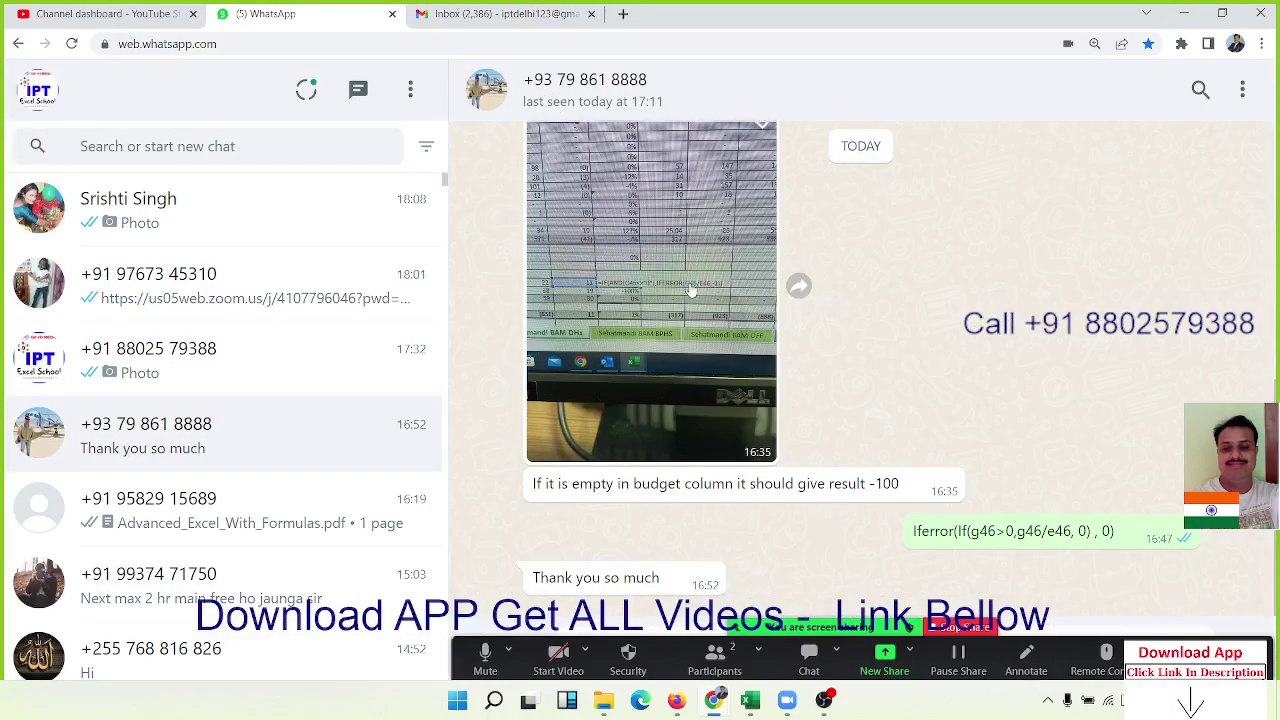
scroll(690, 289, up, 3)
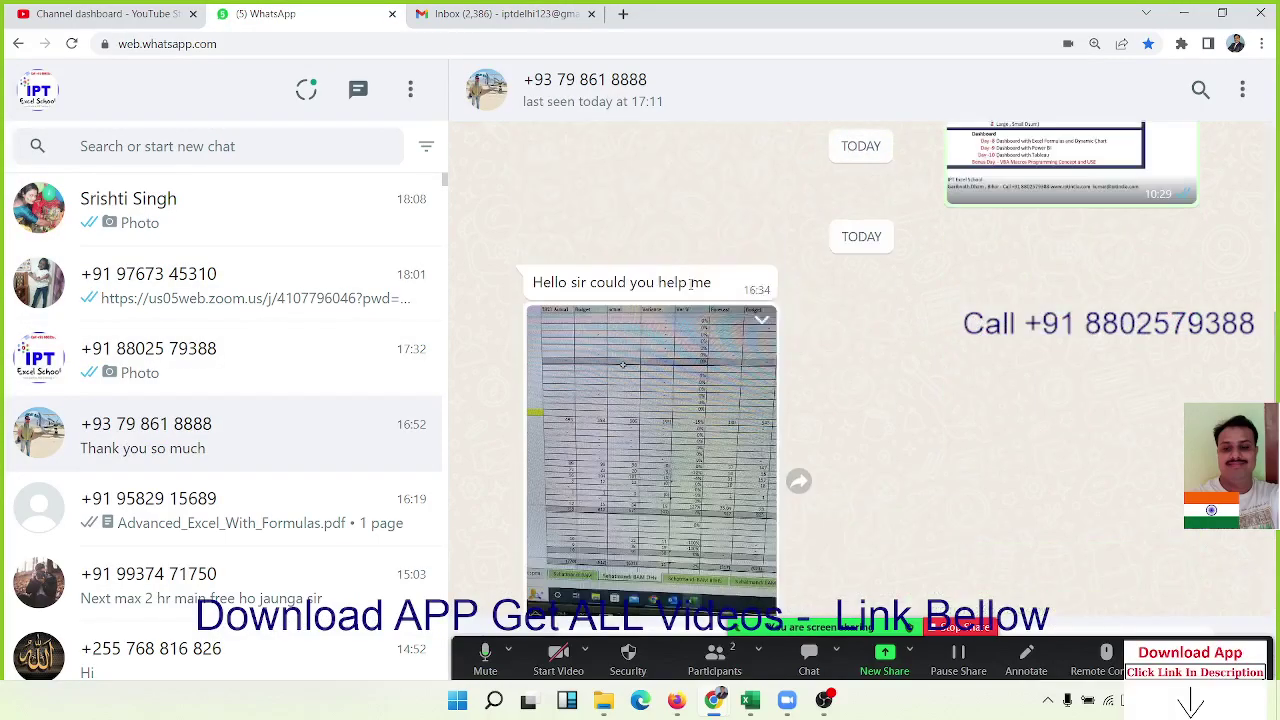
scroll(690, 289, down, 3)
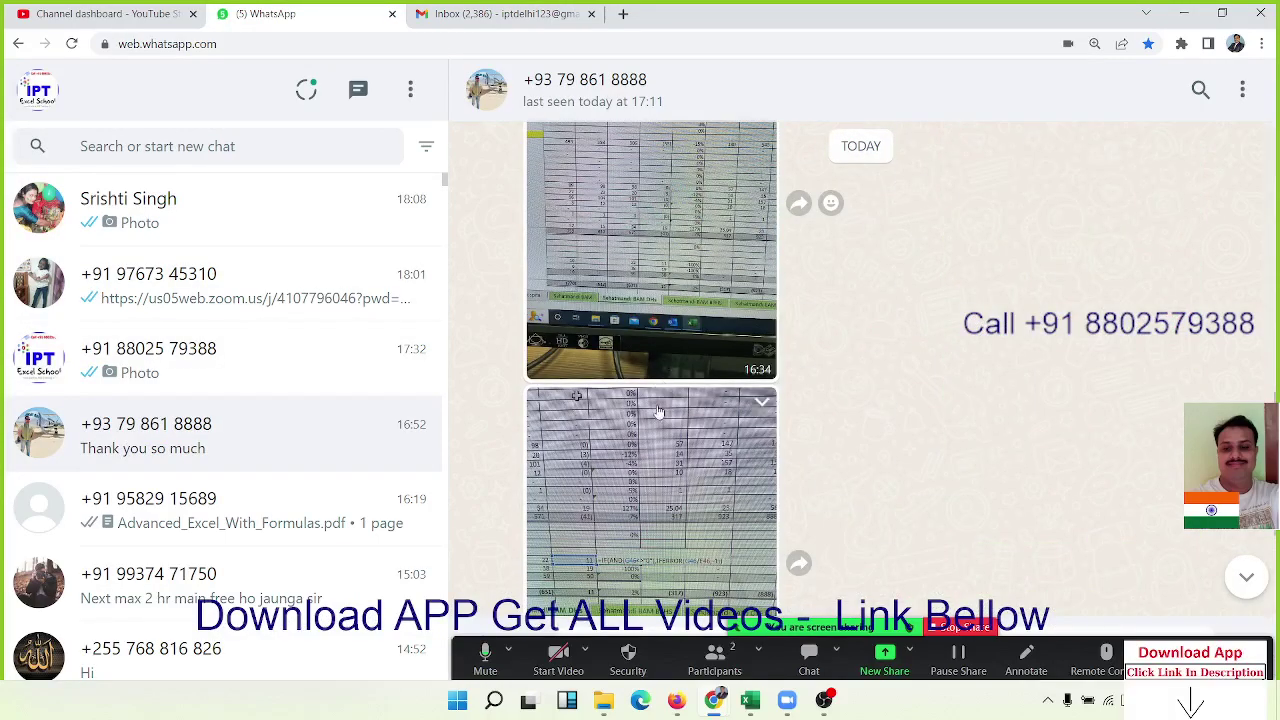
scroll(658, 410, down, 3)
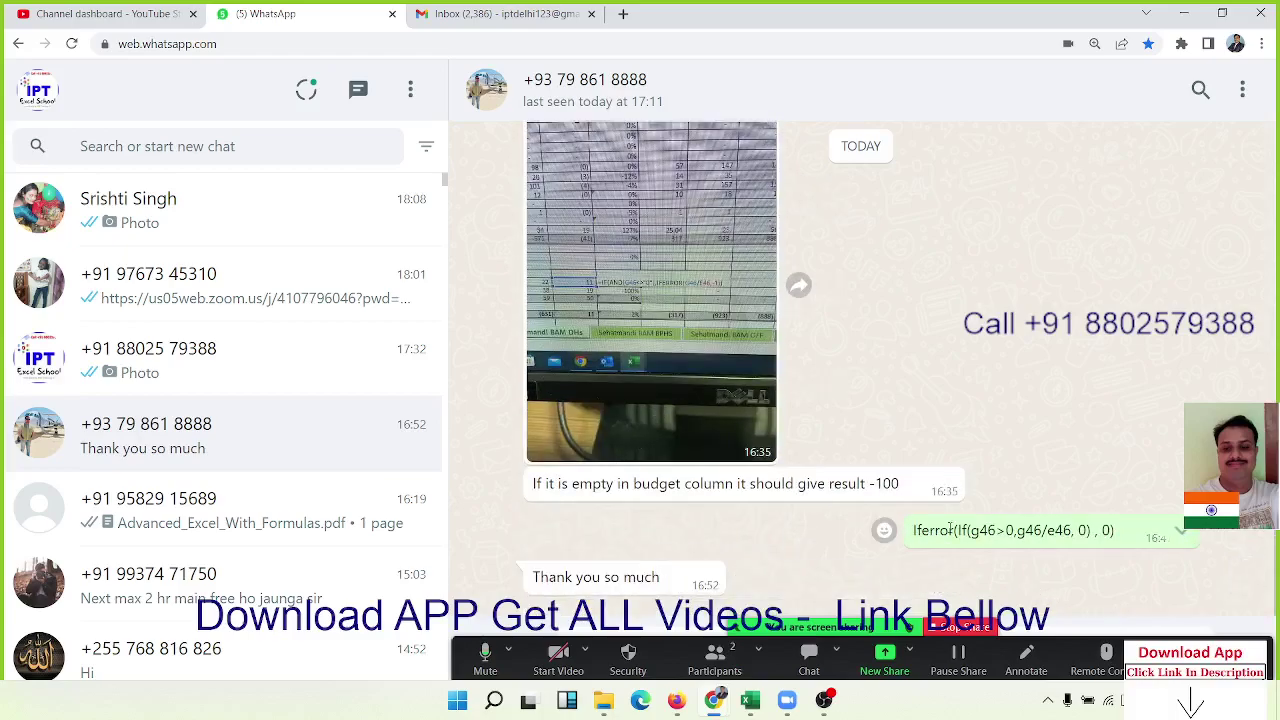
triple_click(1089, 531)
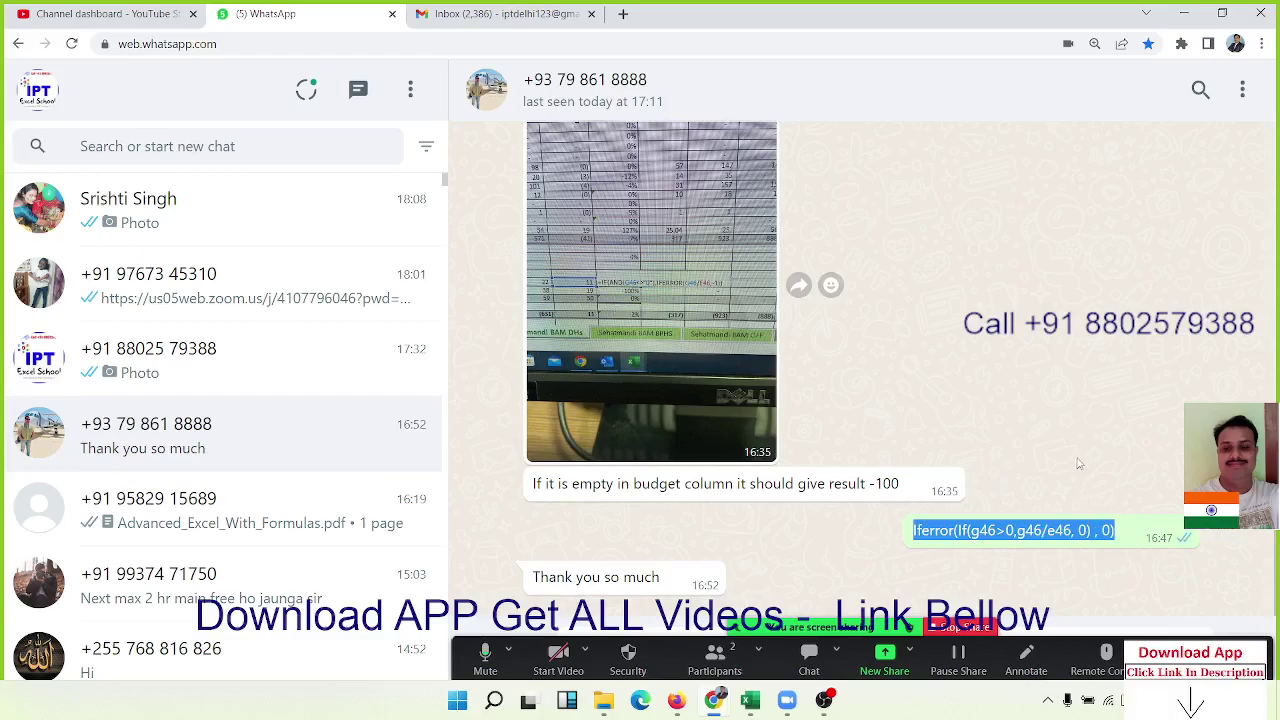
click(270, 607)
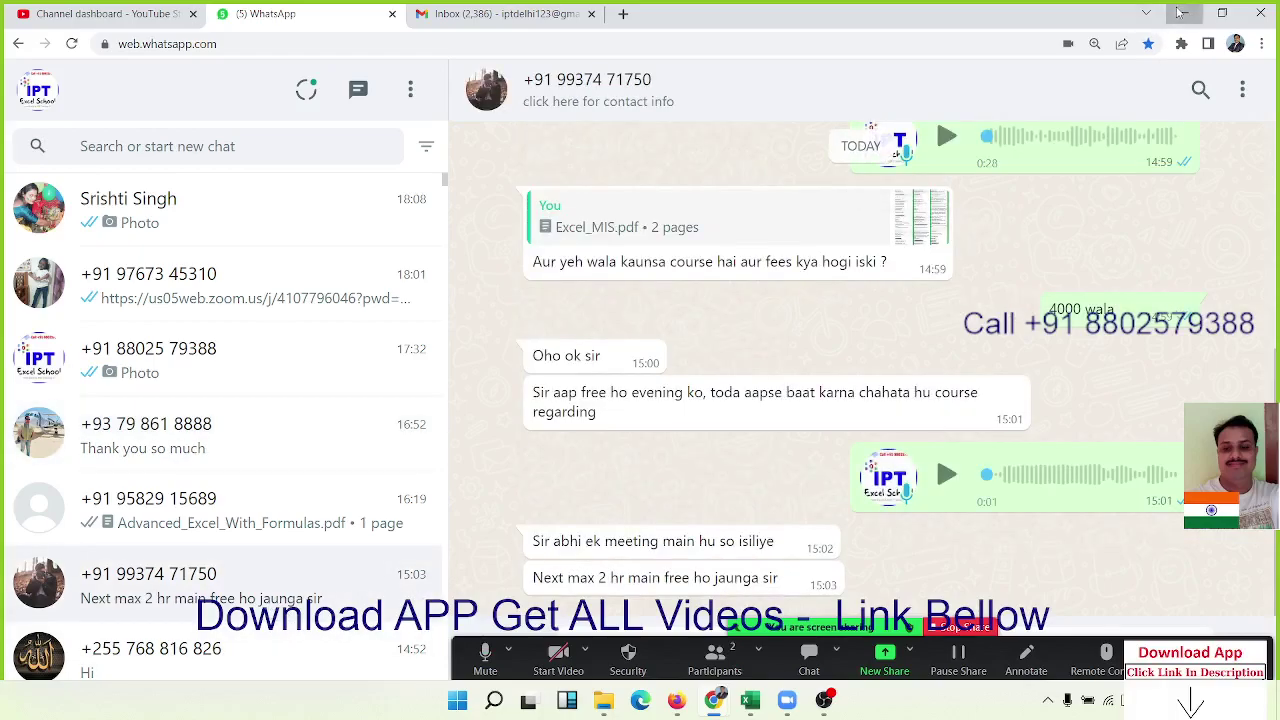
click(1180, 13)
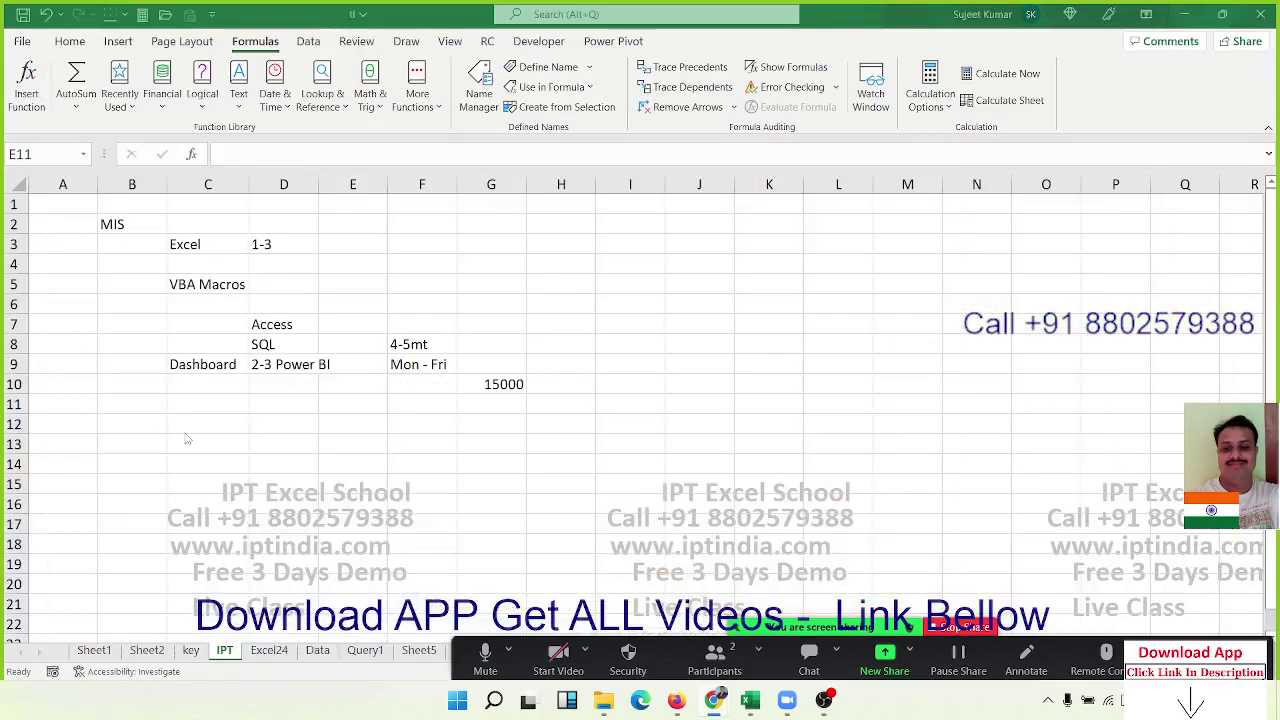
Select the C3:E11 course block and the G10 fee, then bring WhatsApp Web forward.
drag(352, 404, 185, 244)
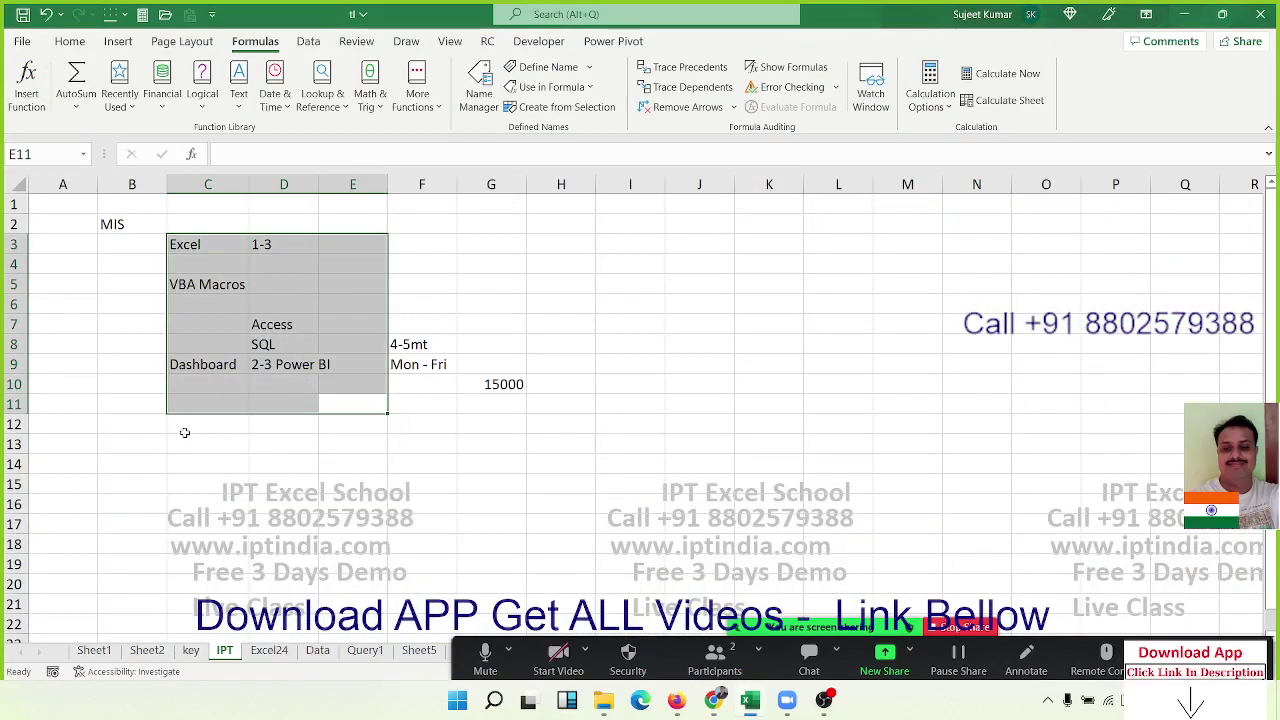
click(337, 439)
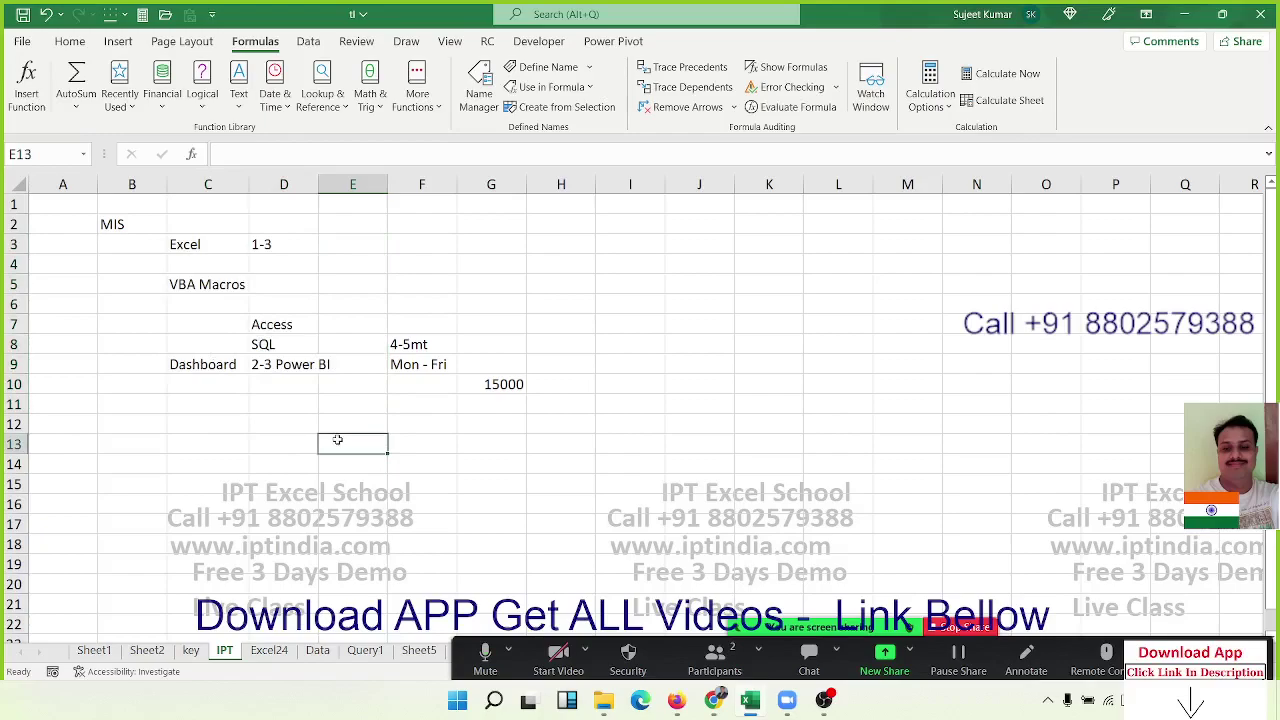
click(518, 383)
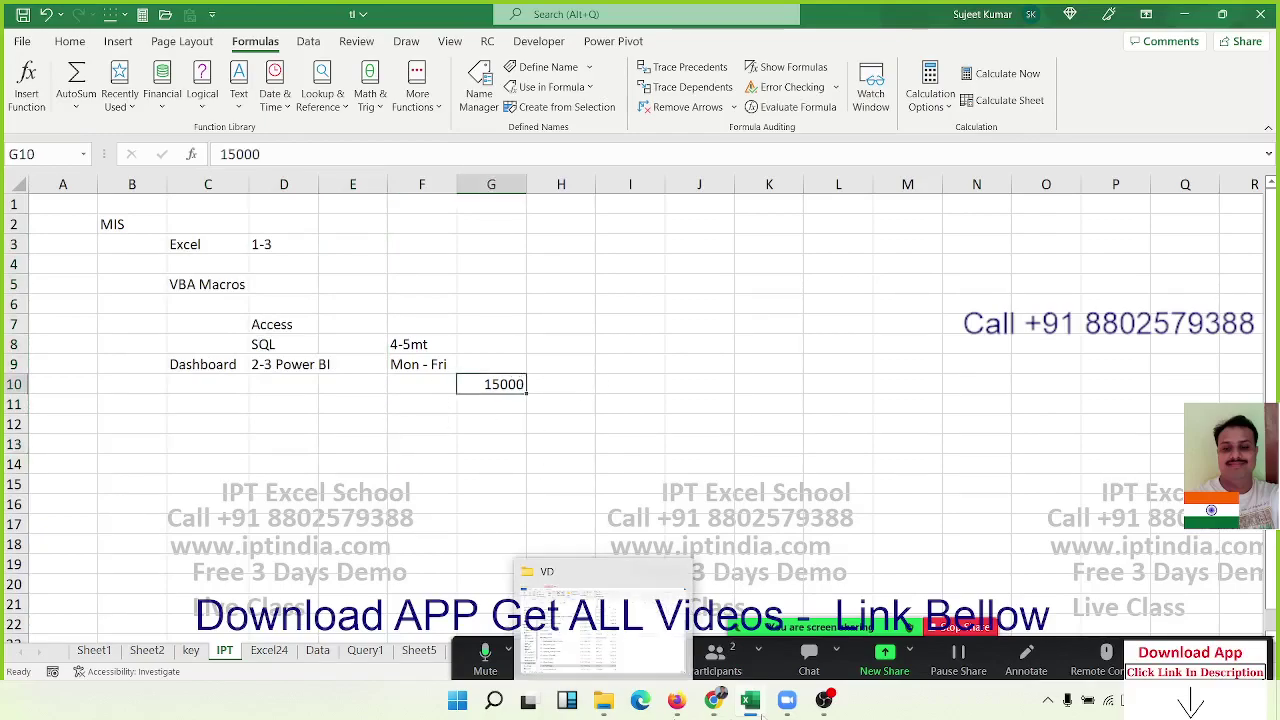
mouse_move(720, 699)
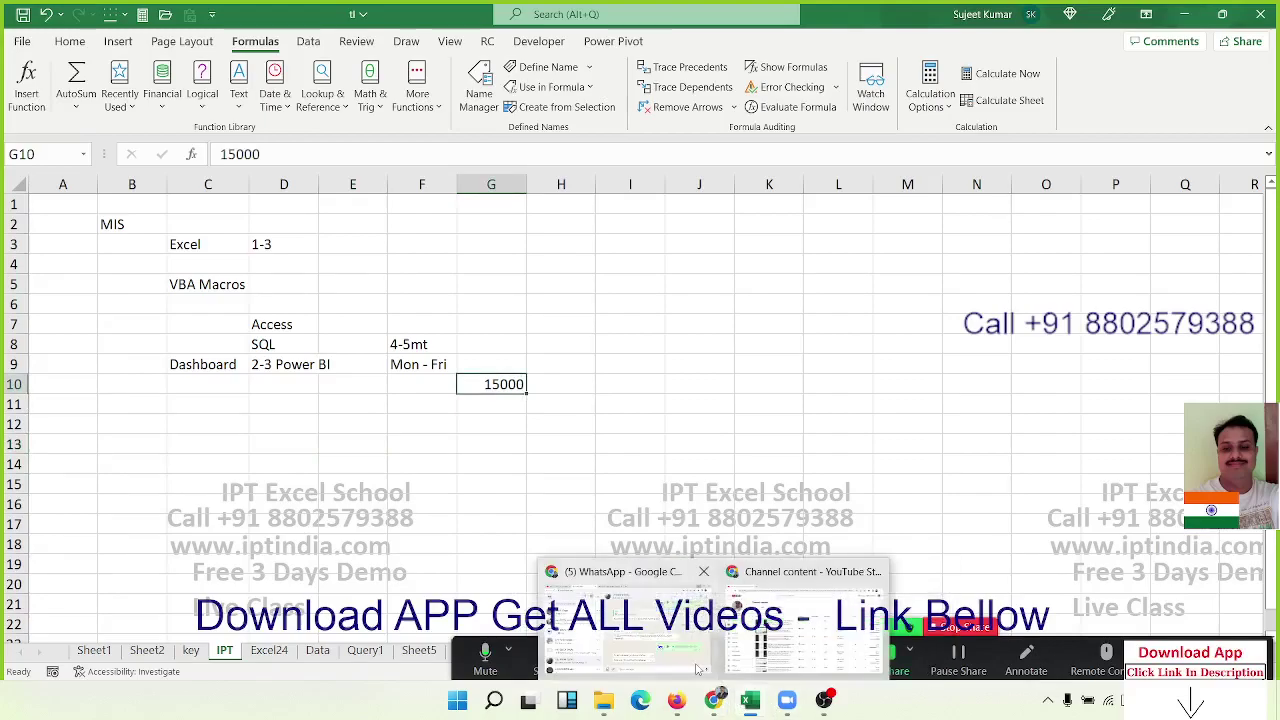
click(699, 666)
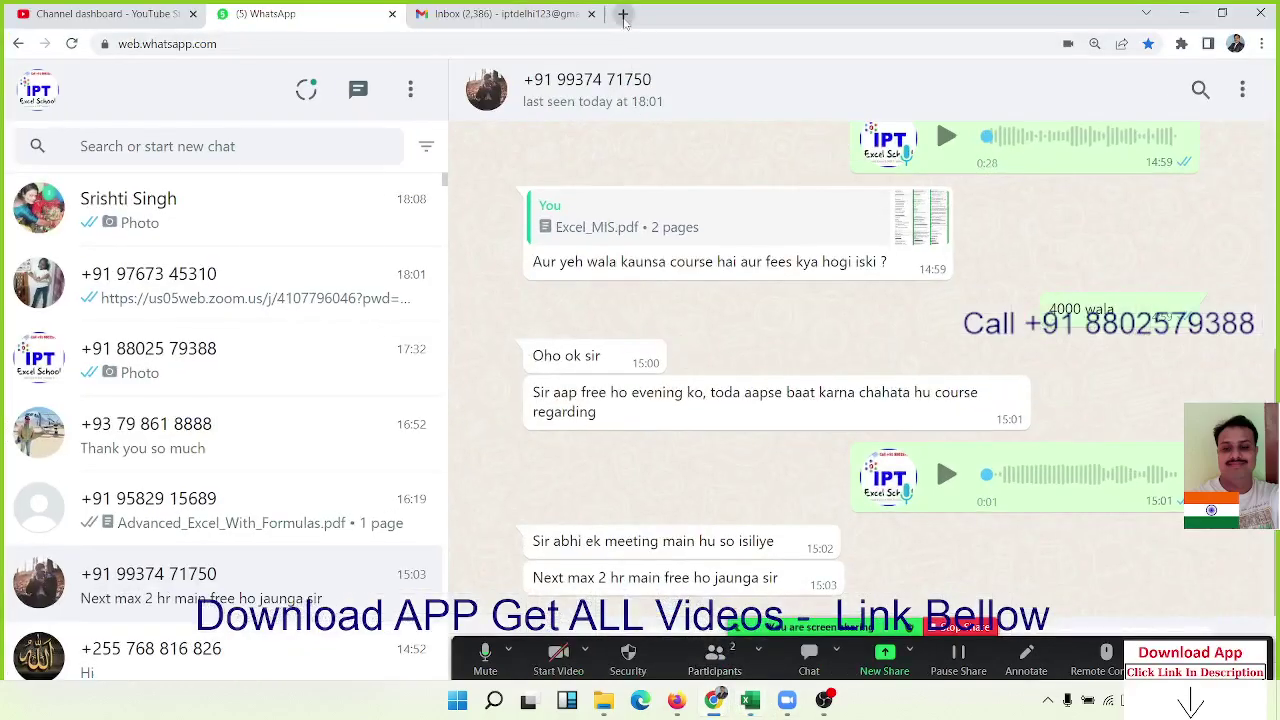
Load the Google Play EXCEL MIS TRAINING app page in a new tab, then open another tab.
click(623, 14)
text(p)
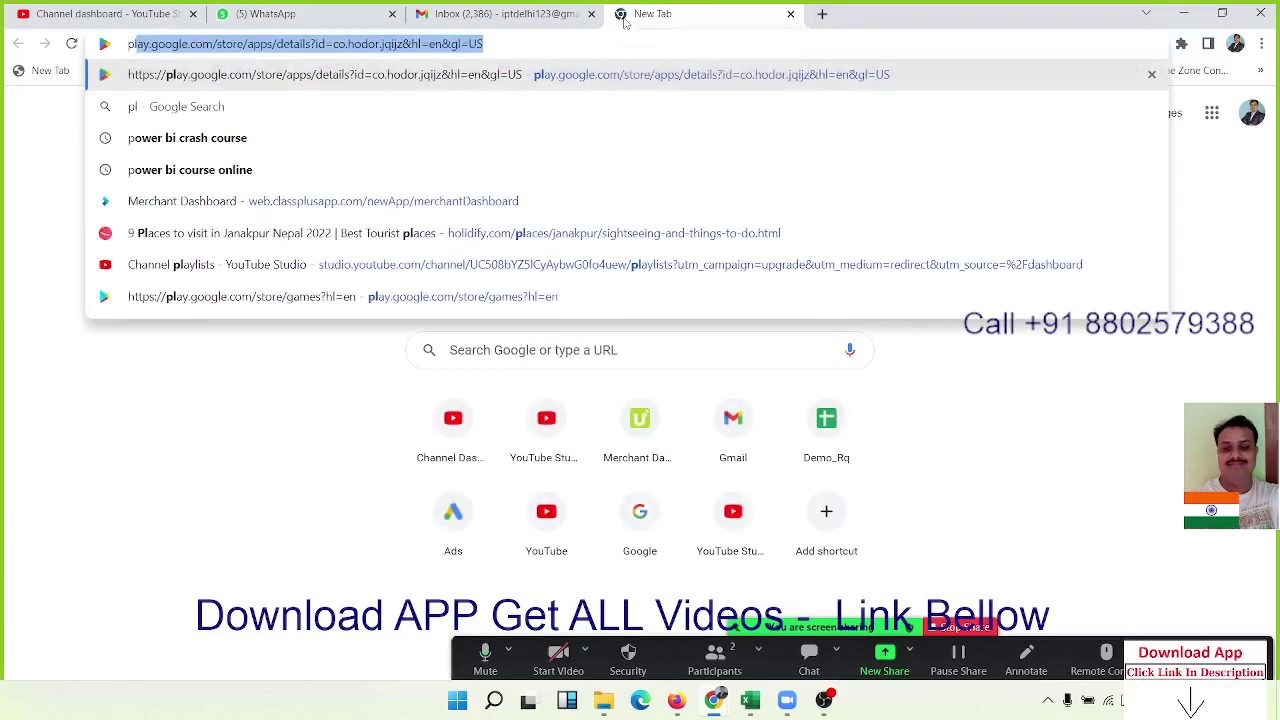
text(l)
key(Return)
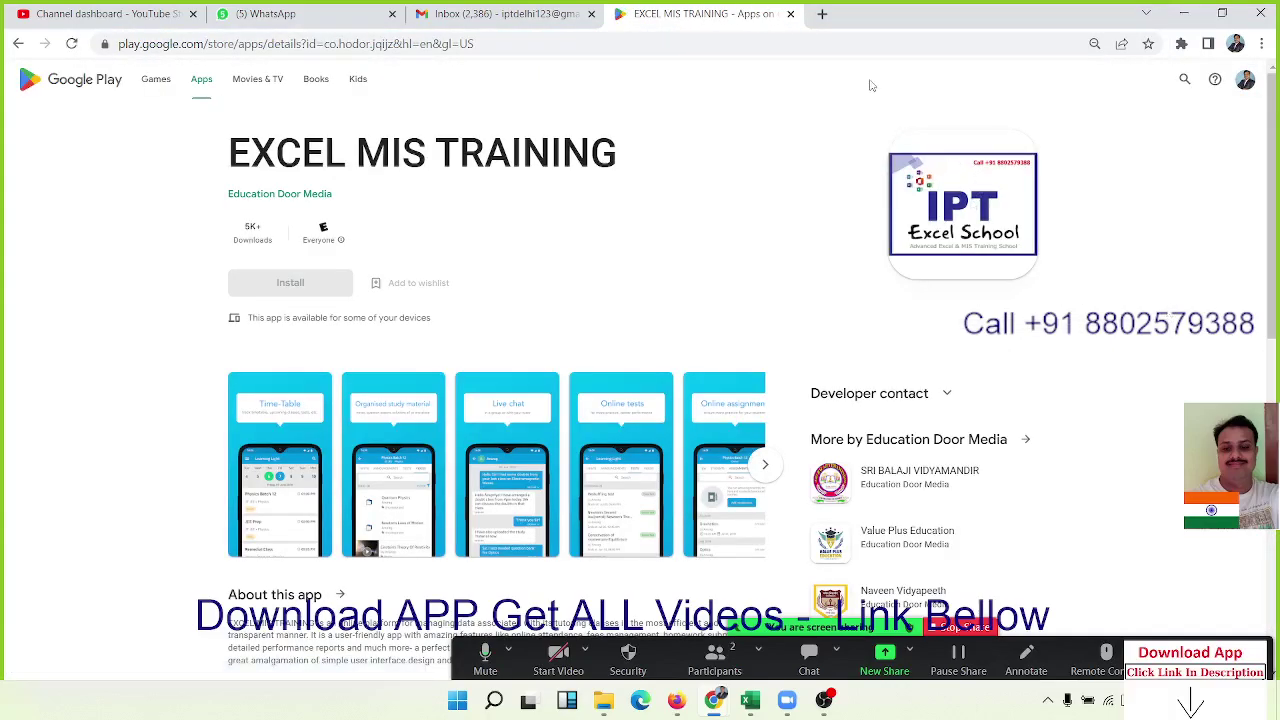
click(822, 14)
Open the Complete Excel MIS course from the Classplus Store and highlight its ₹4000 price and coupon cap.
text(we)
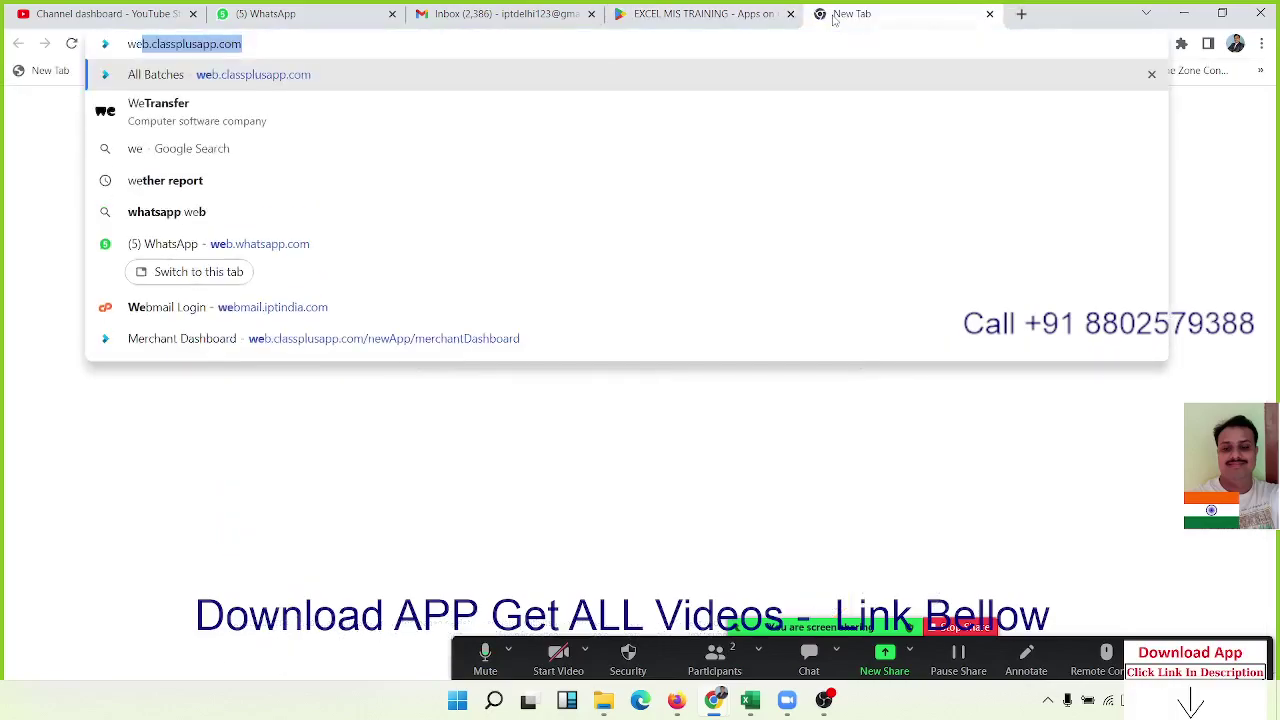
key(Return)
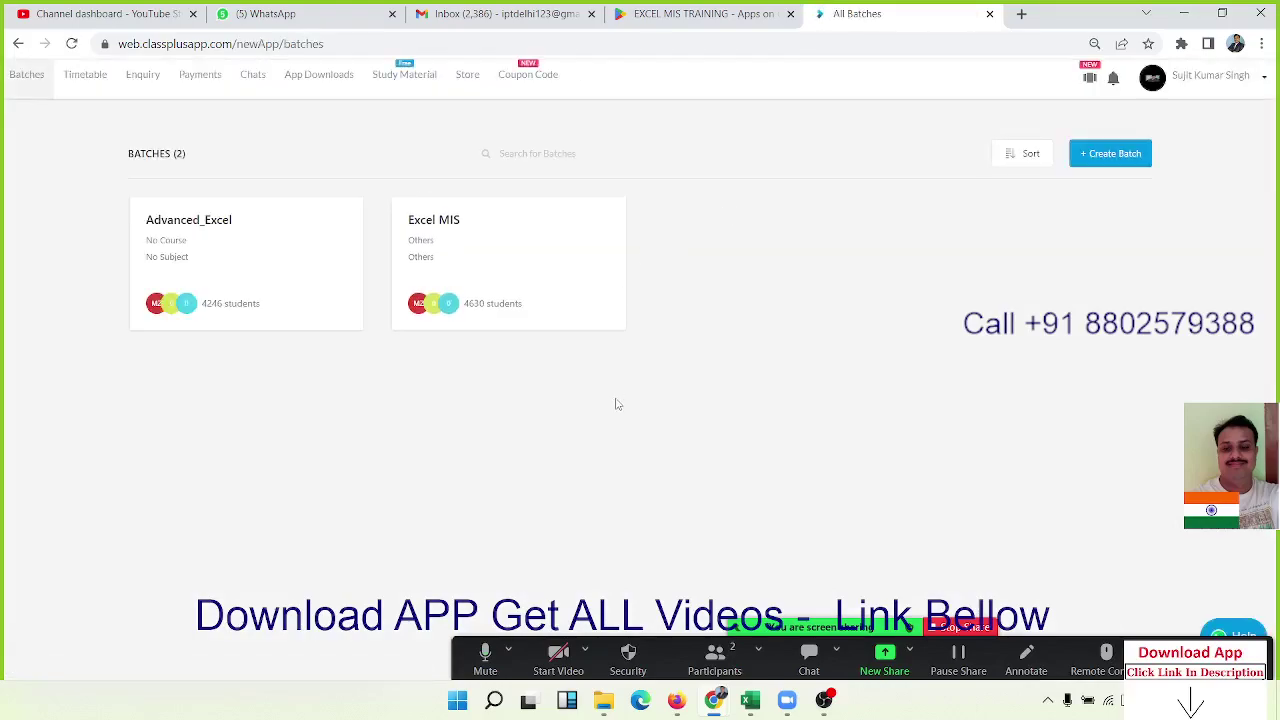
click(467, 74)
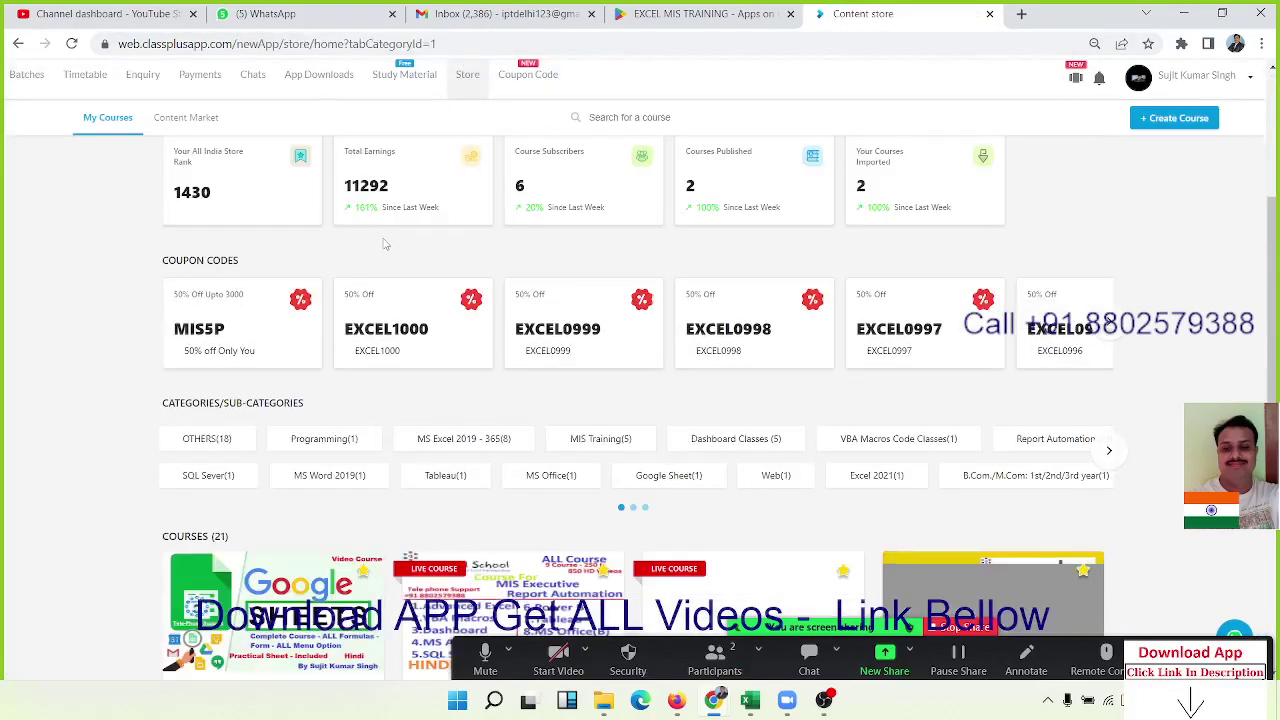
scroll(388, 248, down, 3)
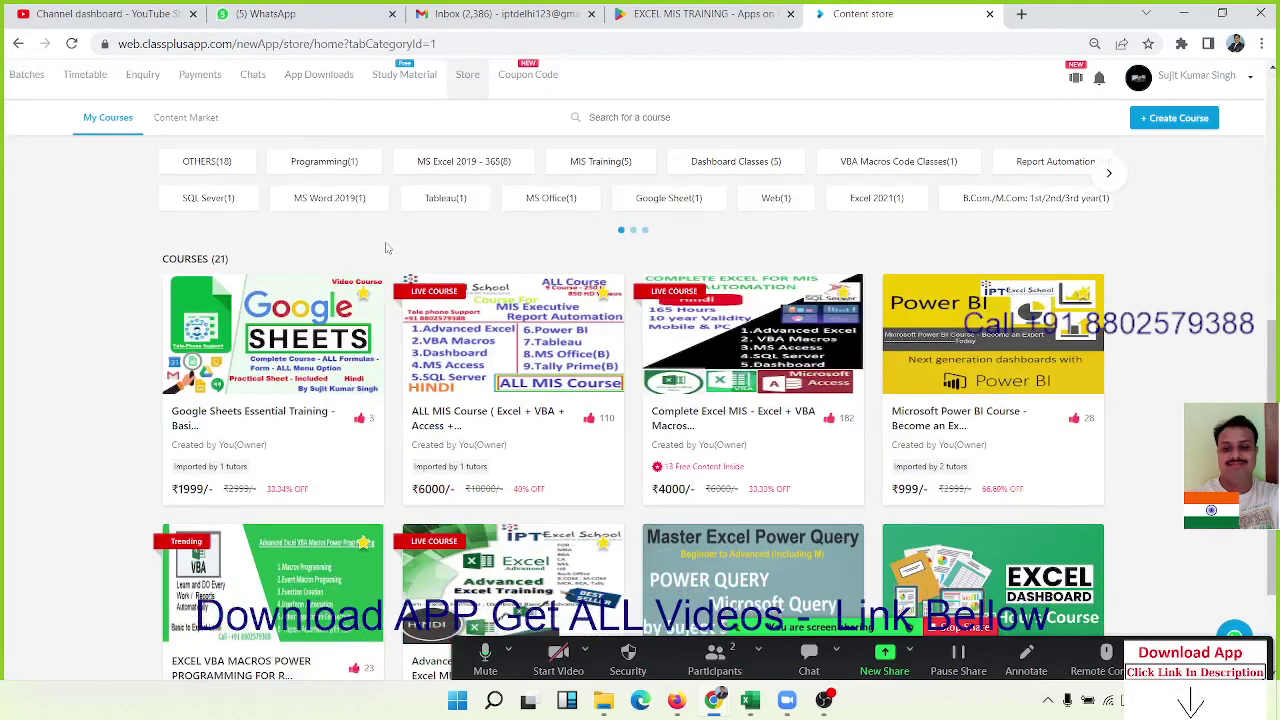
click(762, 355)
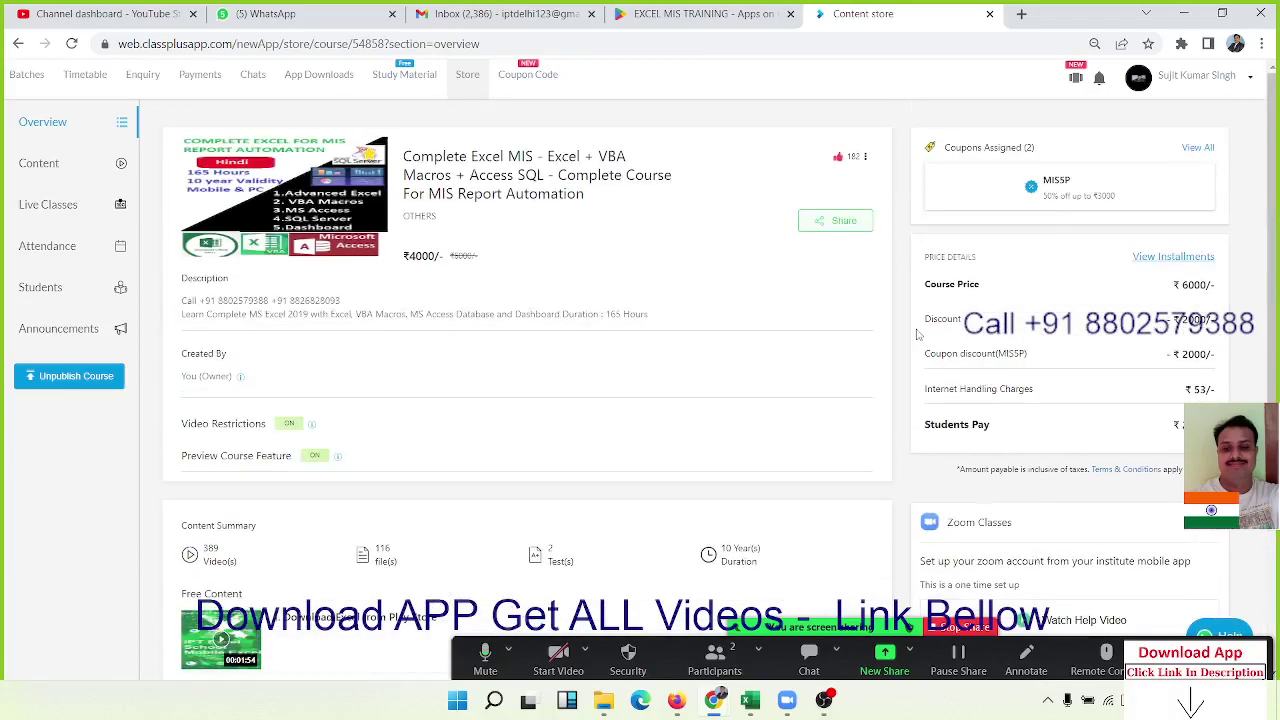
scroll(915, 337, down, 3)
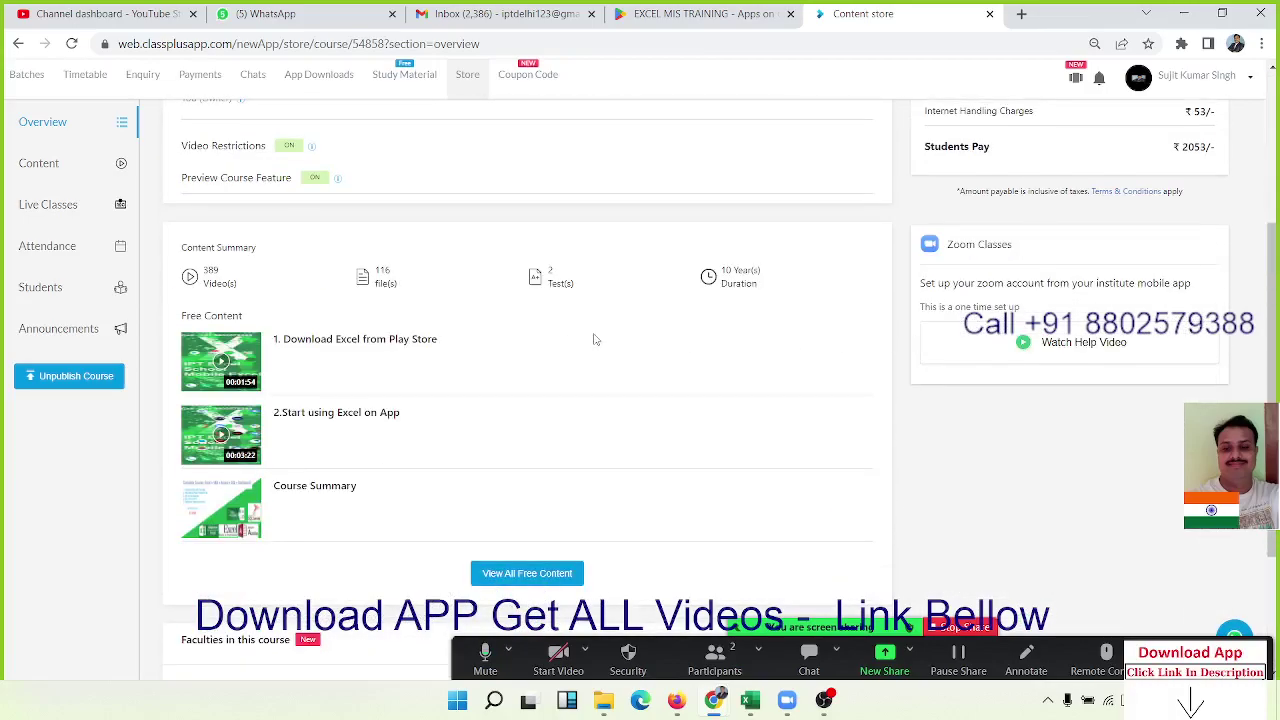
scroll(594, 340, up, 3)
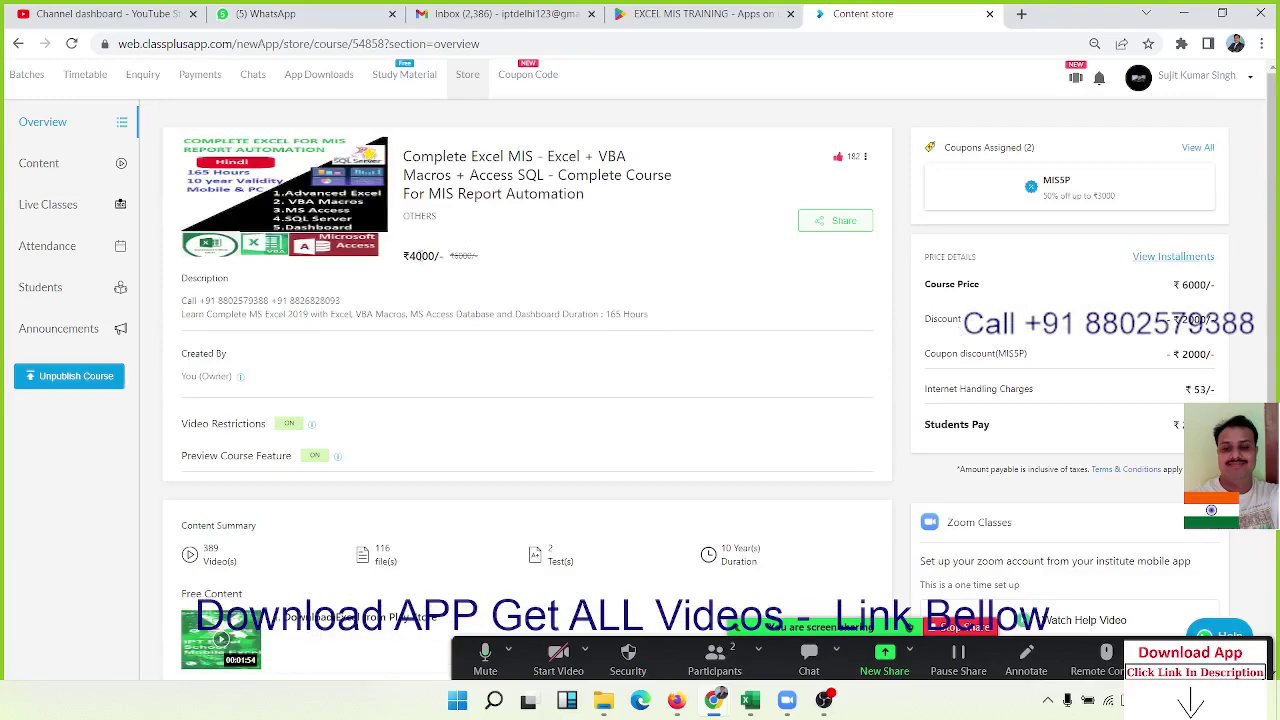
double_click(426, 255)
double_click(1095, 203)
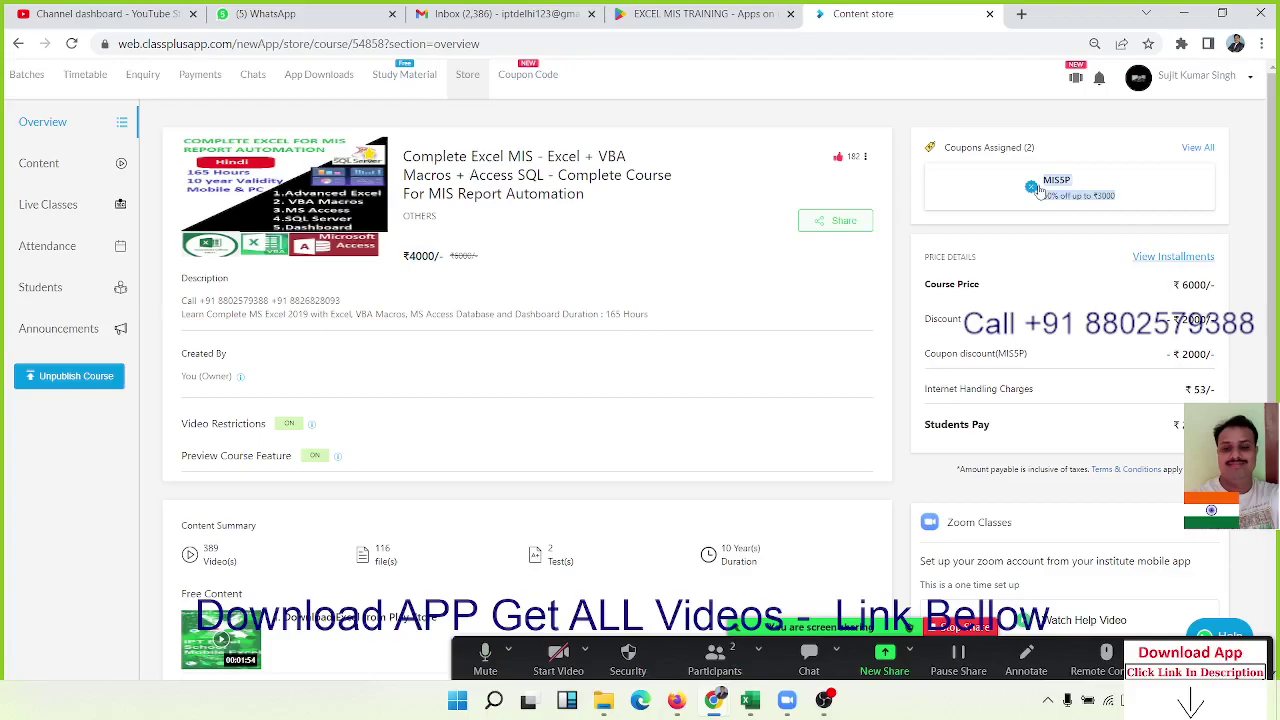
click(1045, 192)
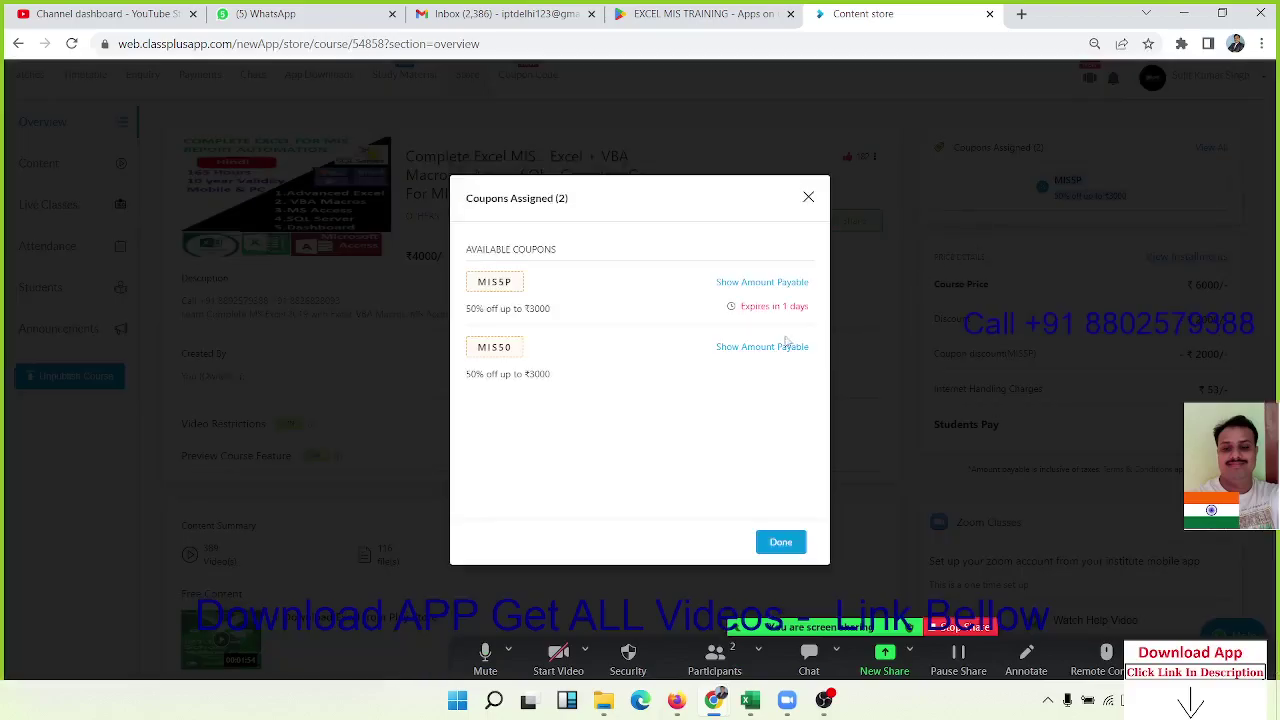
triple_click(771, 309)
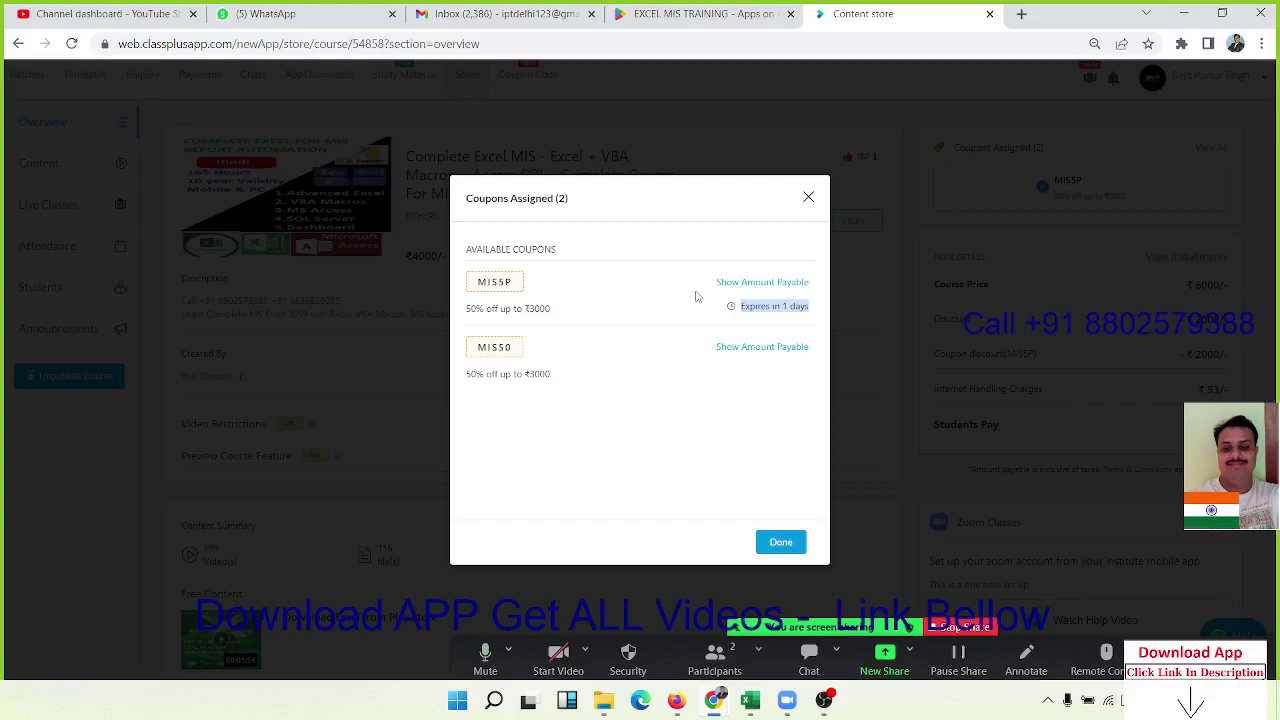
click(789, 310)
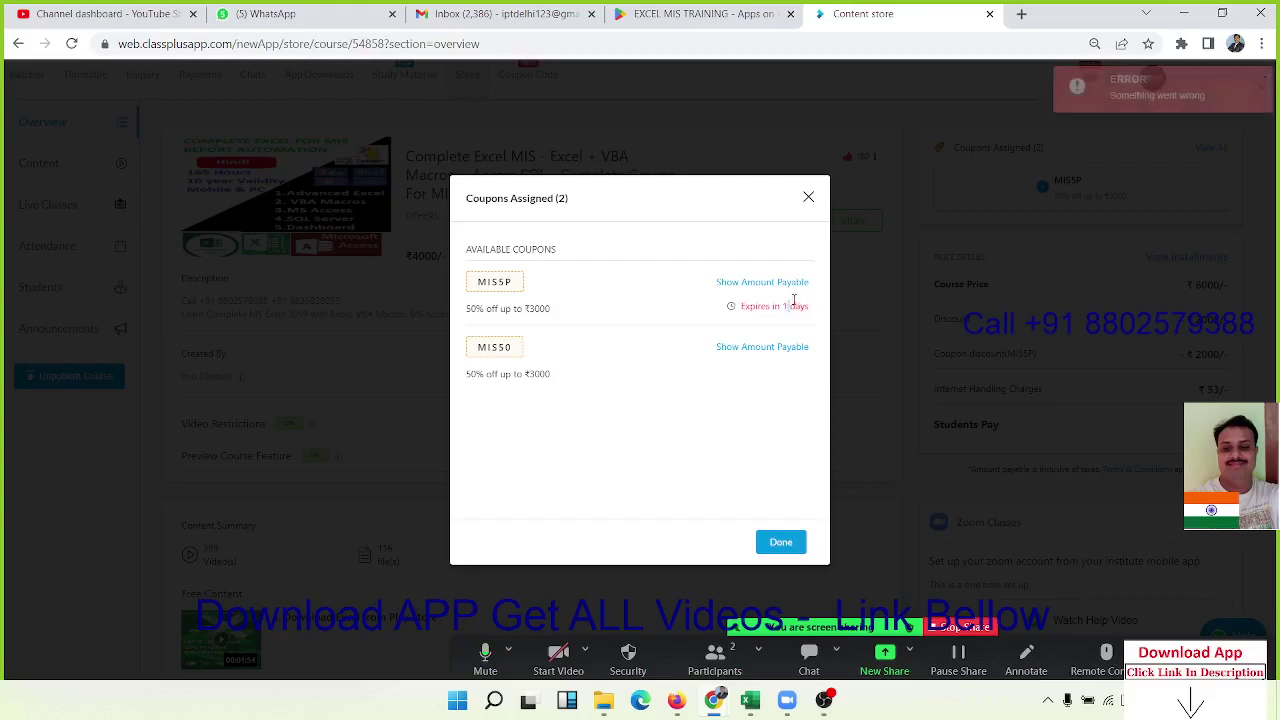
click(807, 199)
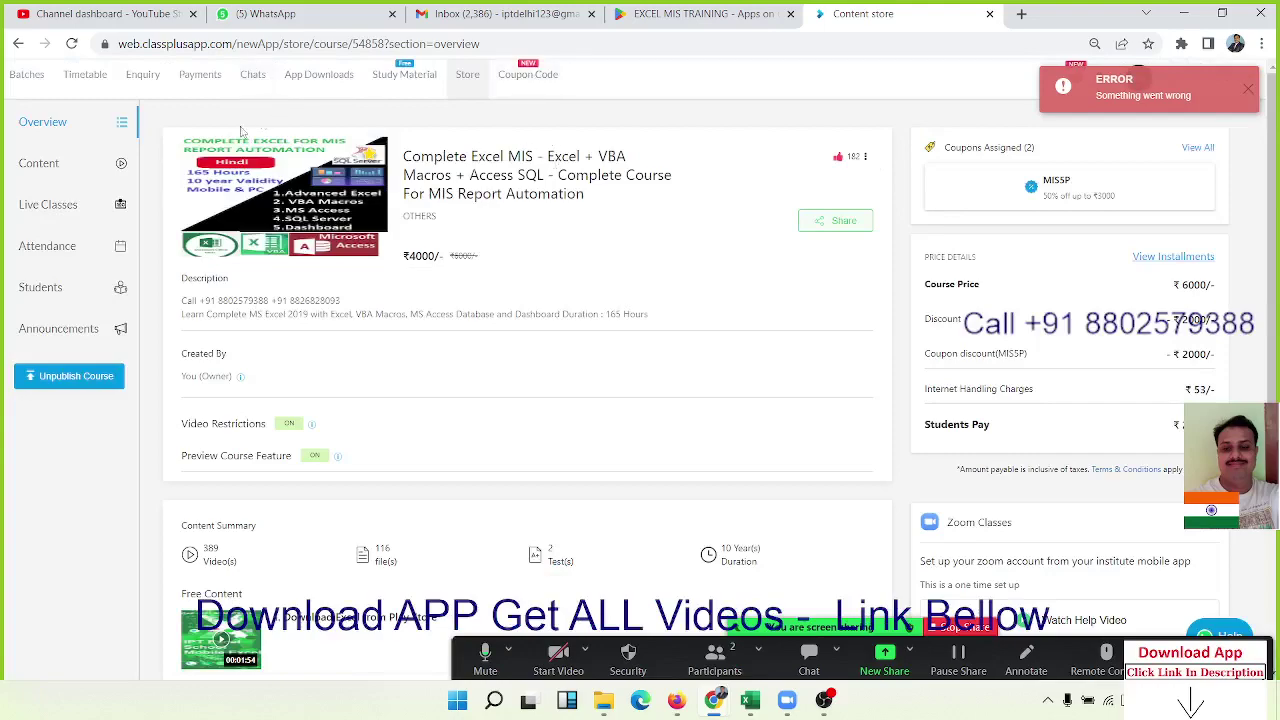
Browse the course content folders, including '5. Excel on Mobile', then return to the folder list.
click(88, 166)
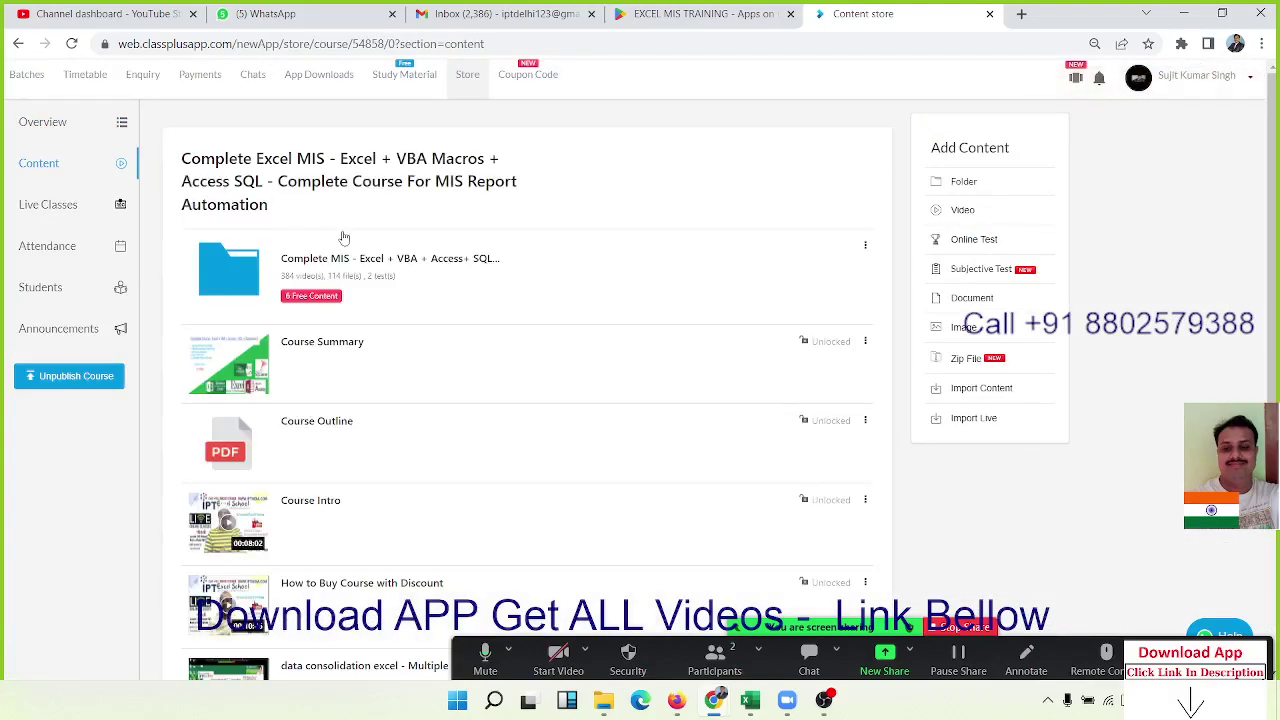
click(267, 277)
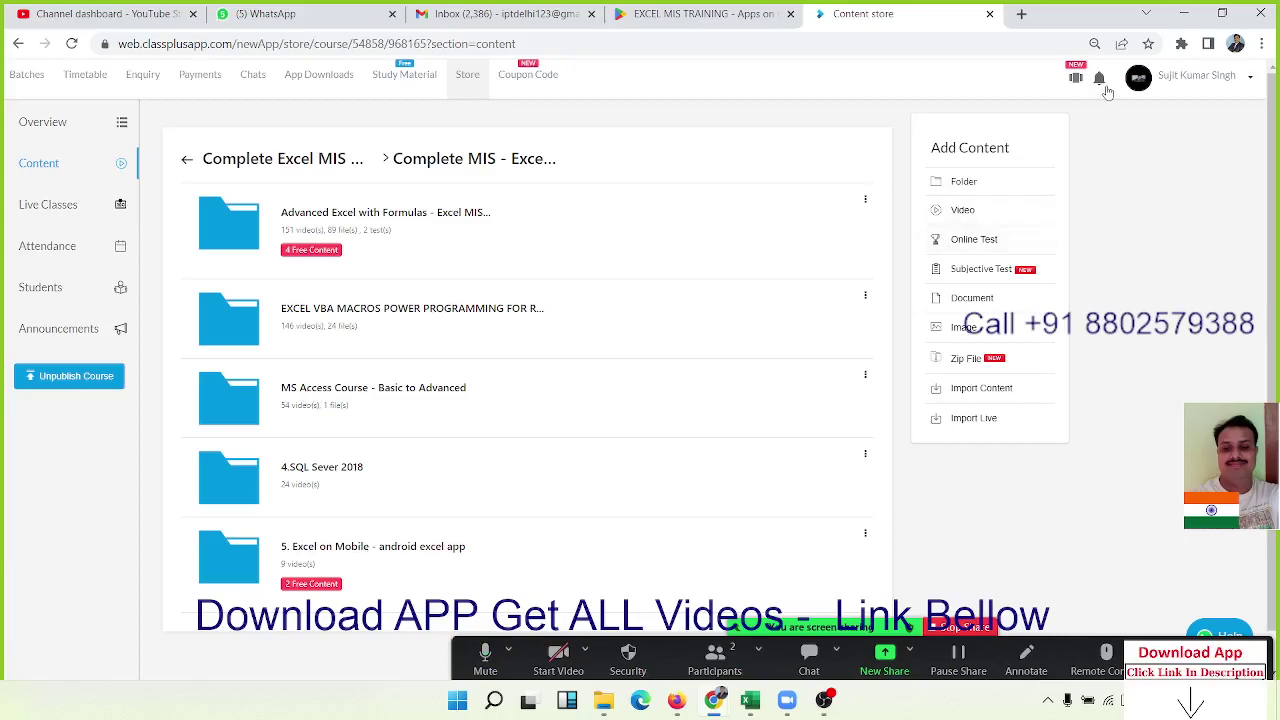
click(232, 598)
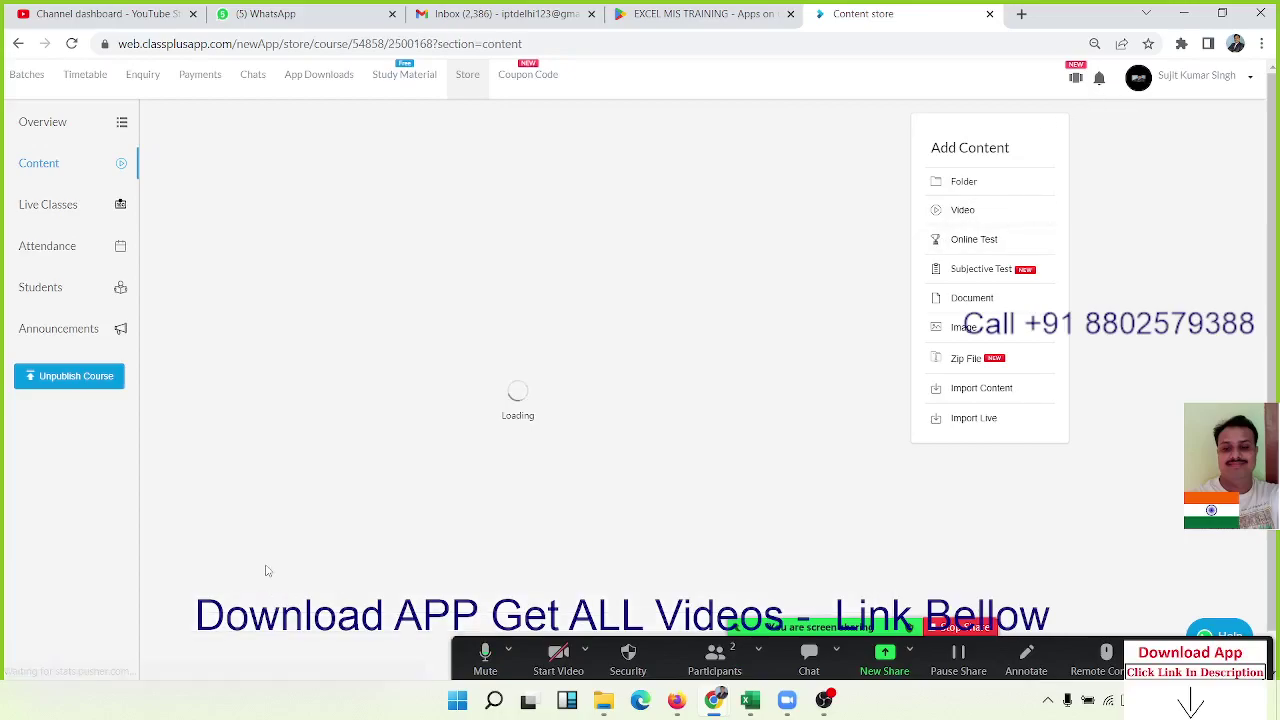
scroll(403, 447, down, 3)
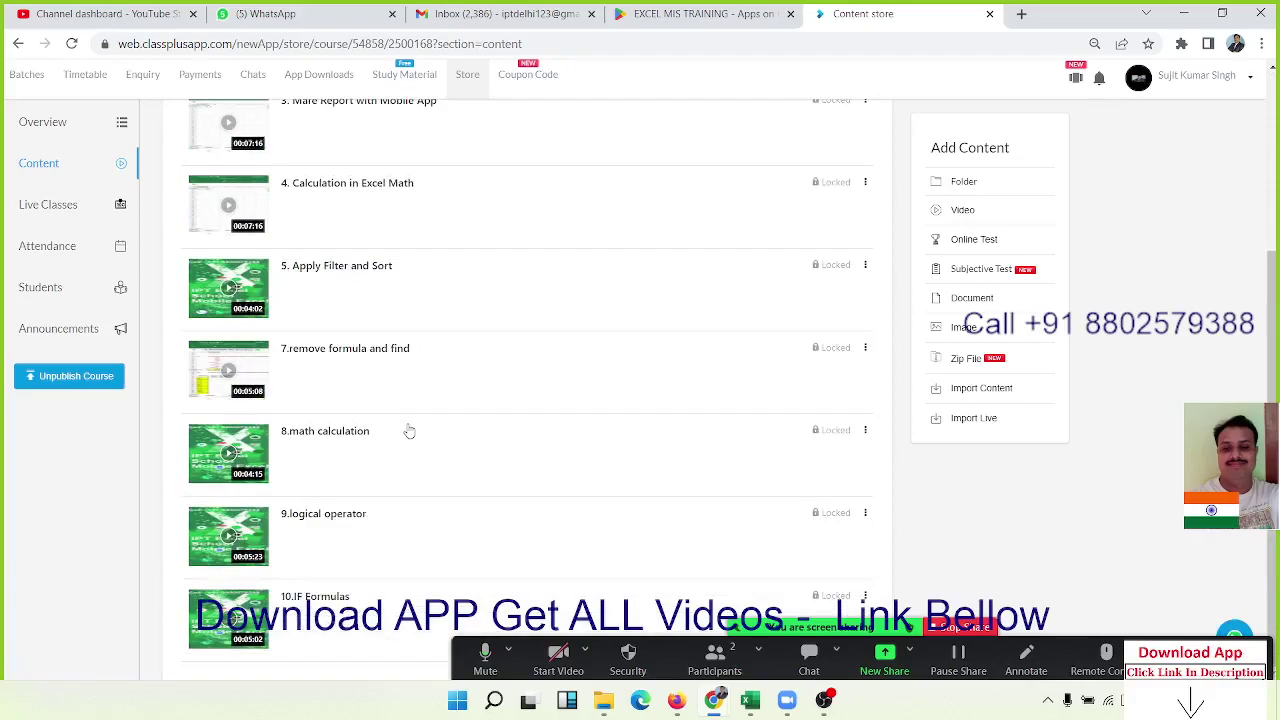
scroll(409, 430, up, 3)
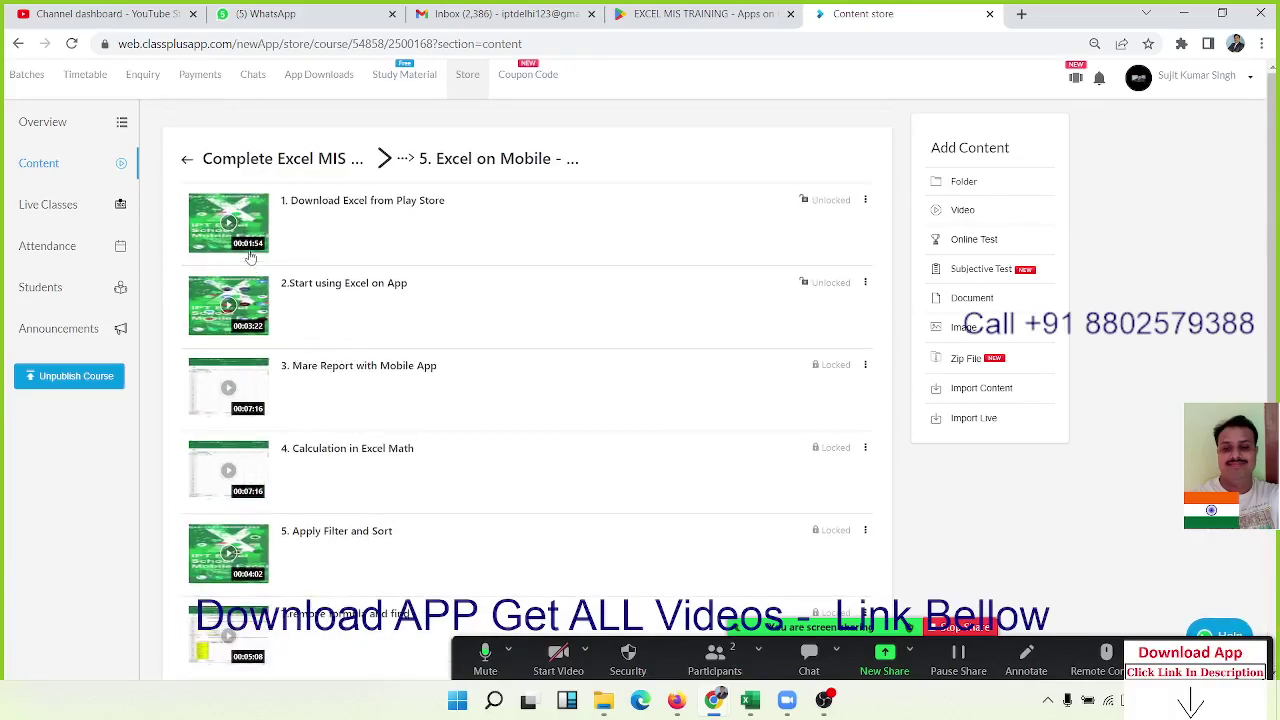
click(188, 161)
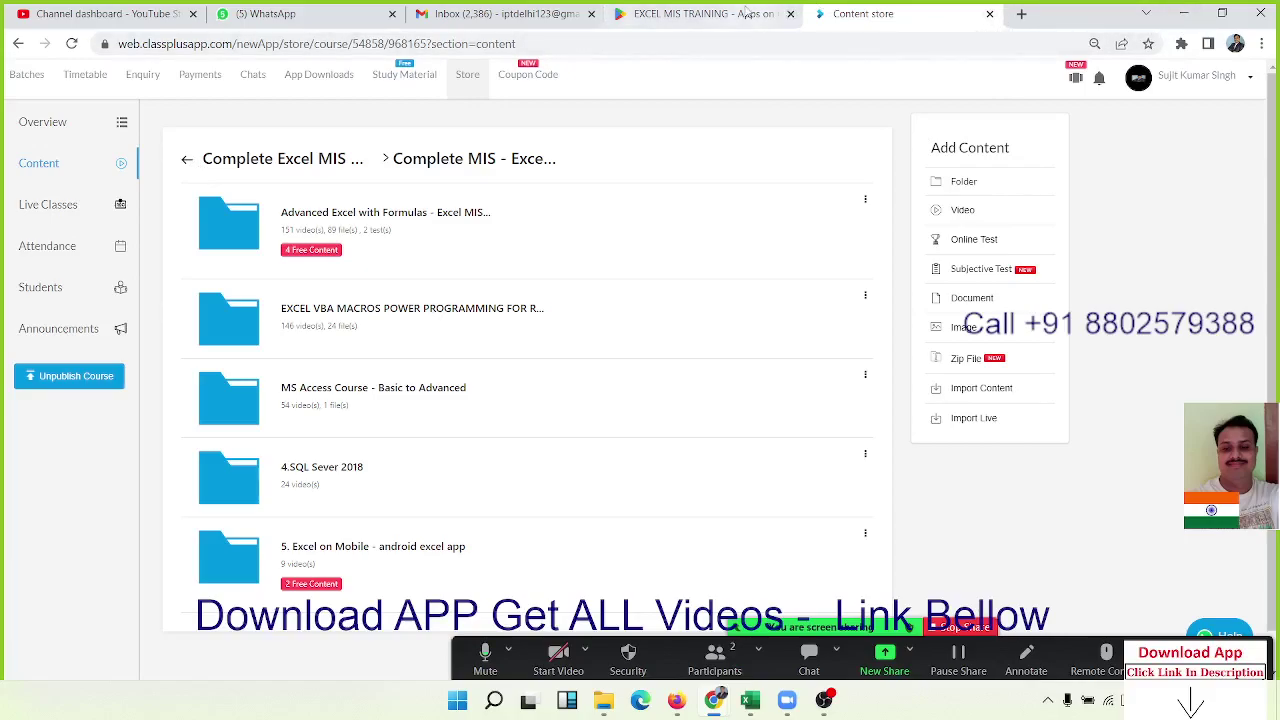
Switch to the Google Play tab and minimise the browser to reveal Excel.
click(700, 14)
click(1183, 14)
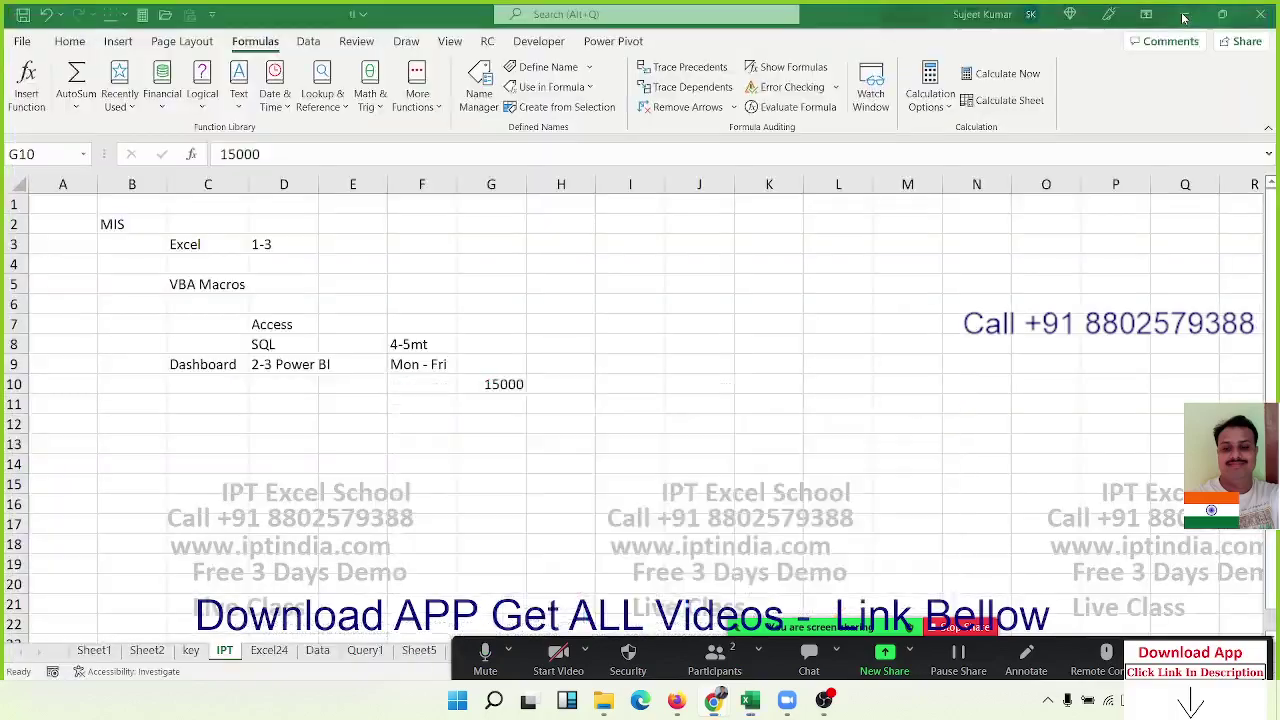
drag(733, 632, 733, 58)
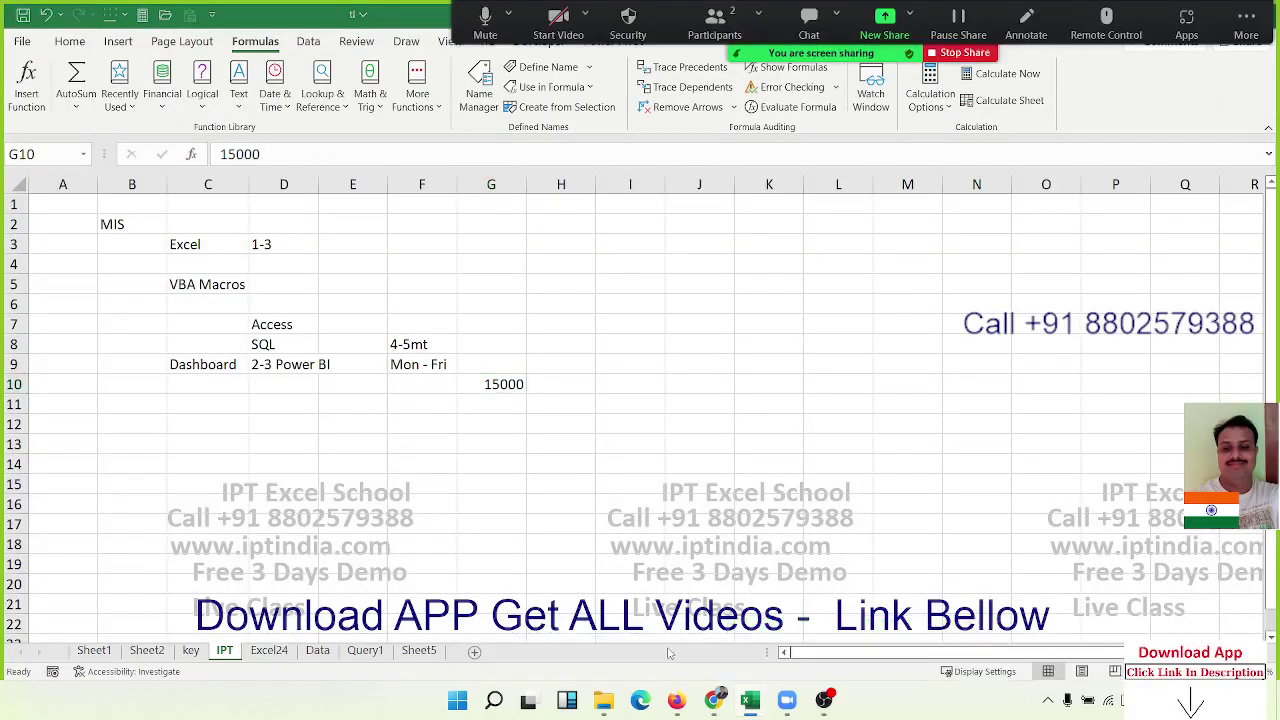